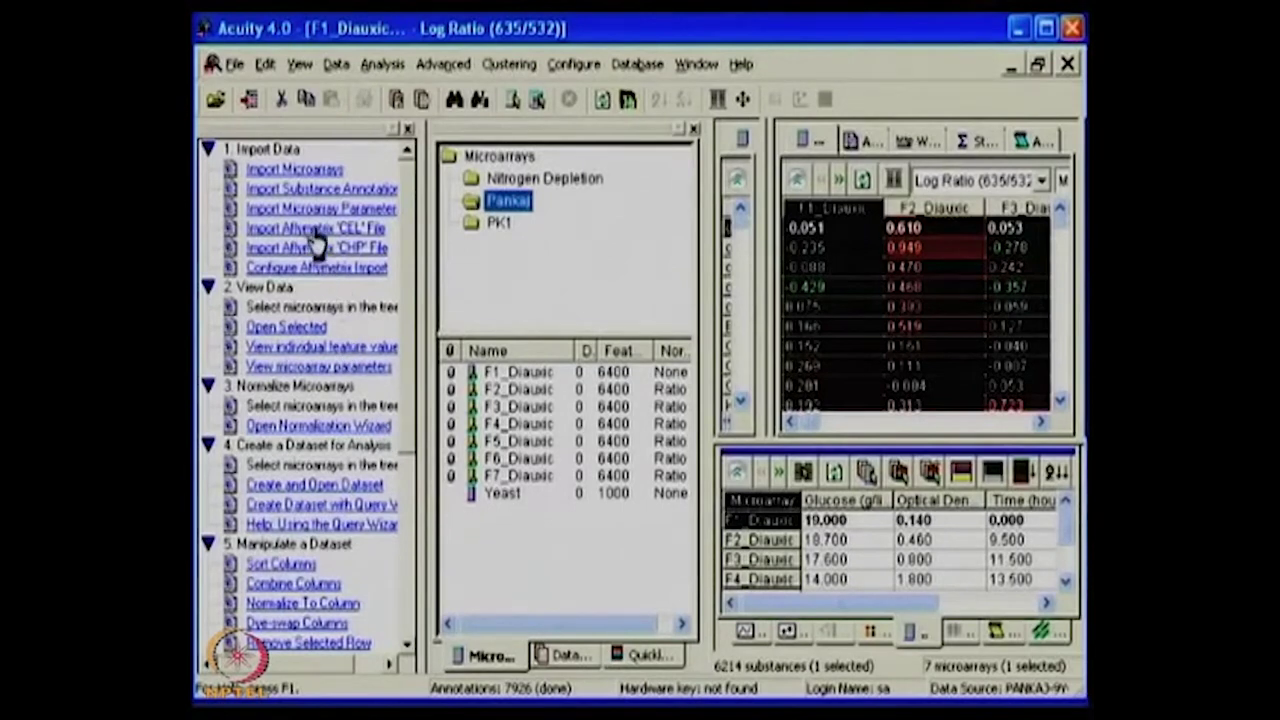
View the Import Microarrays dialog for GenePix (*.gpr) files and close it without importing anything
click(306, 176)
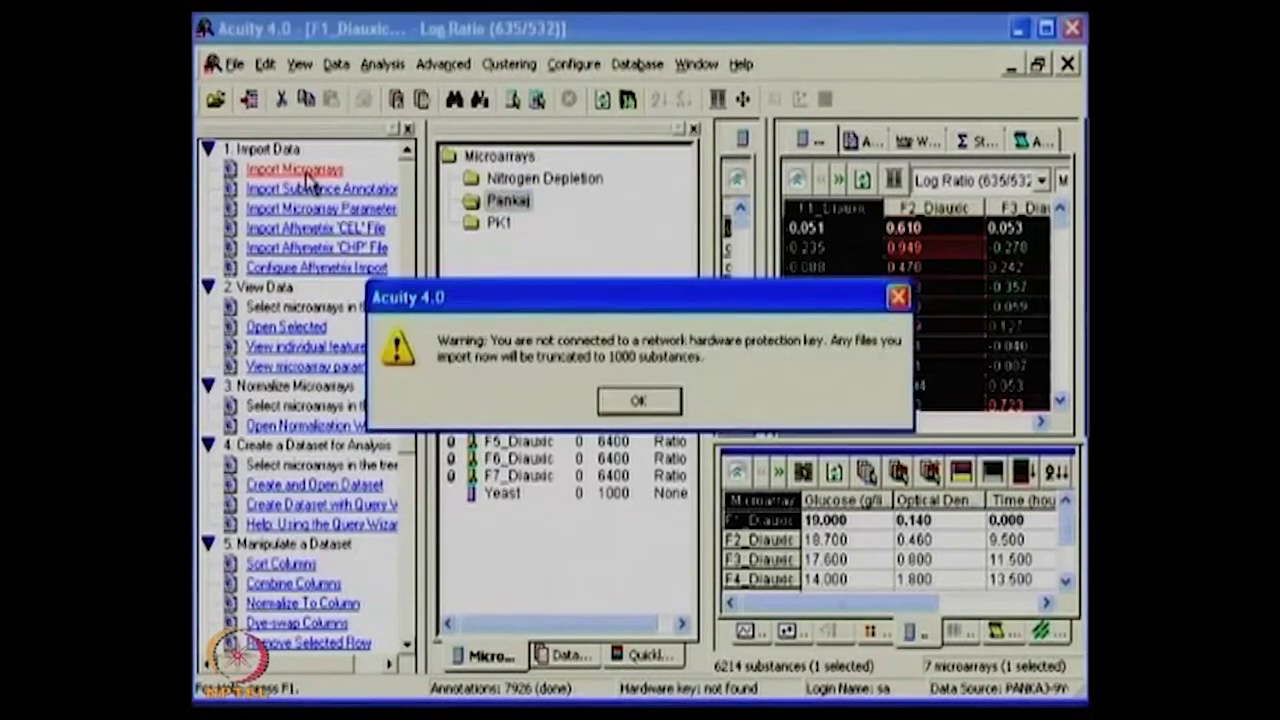
click(640, 403)
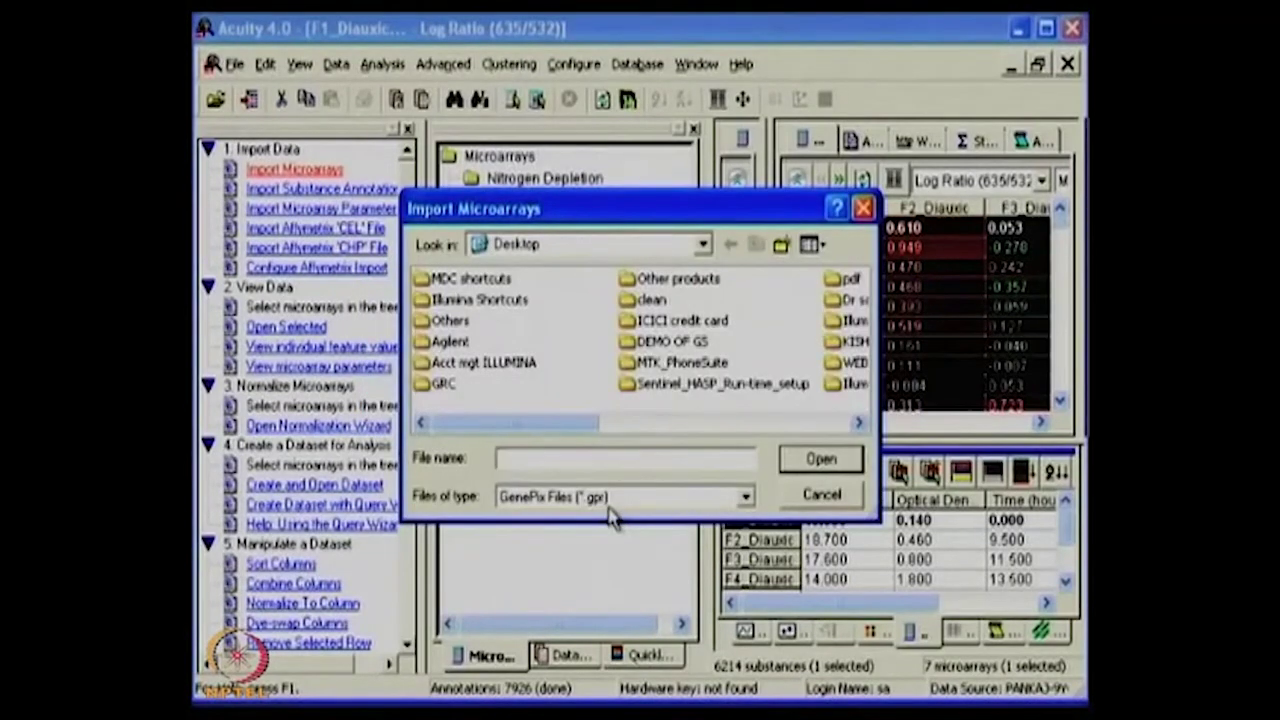
click(832, 494)
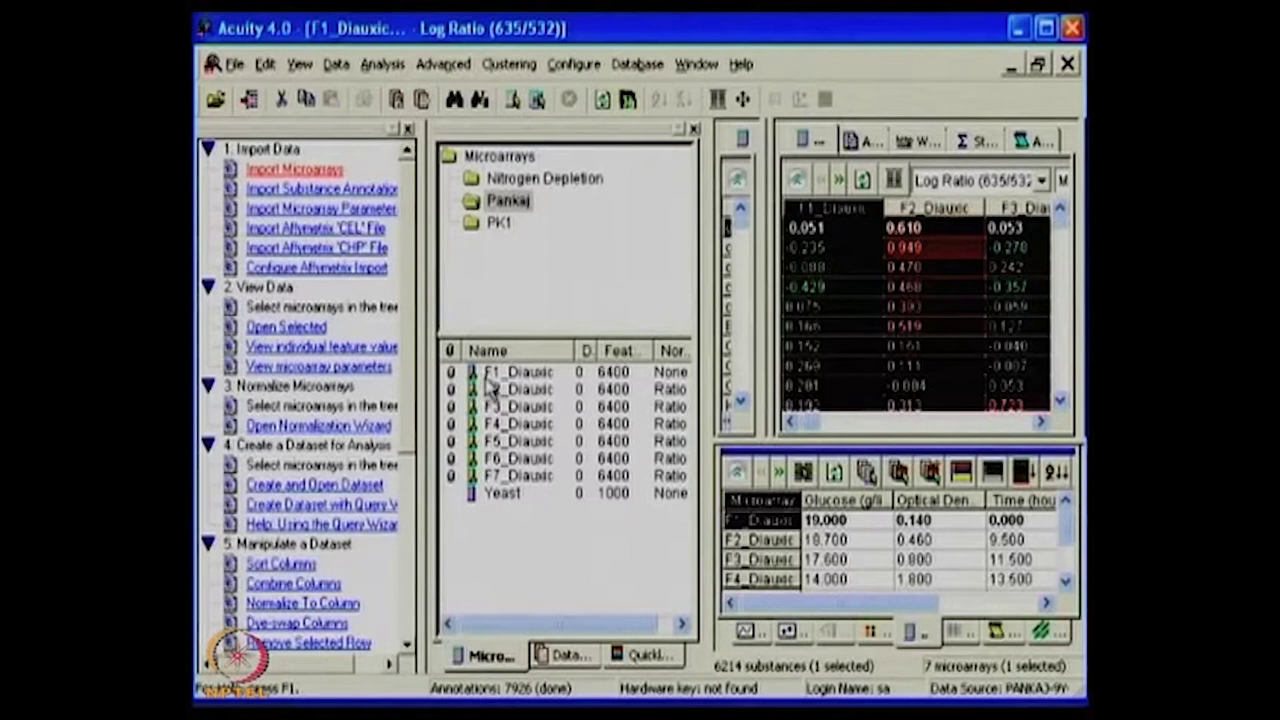
View all attachments of the F1_Diauxic microarray, widen the Display Name column to read the file names, and close the list
right_click(488, 385)
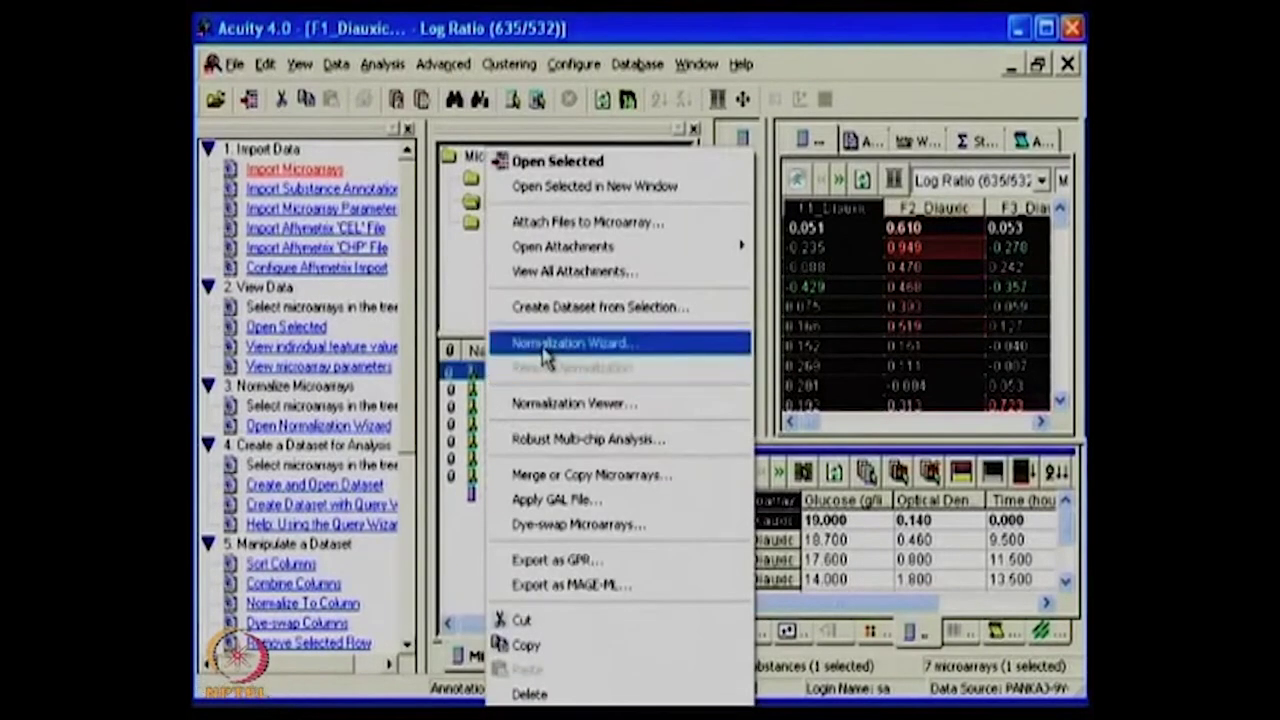
click(580, 281)
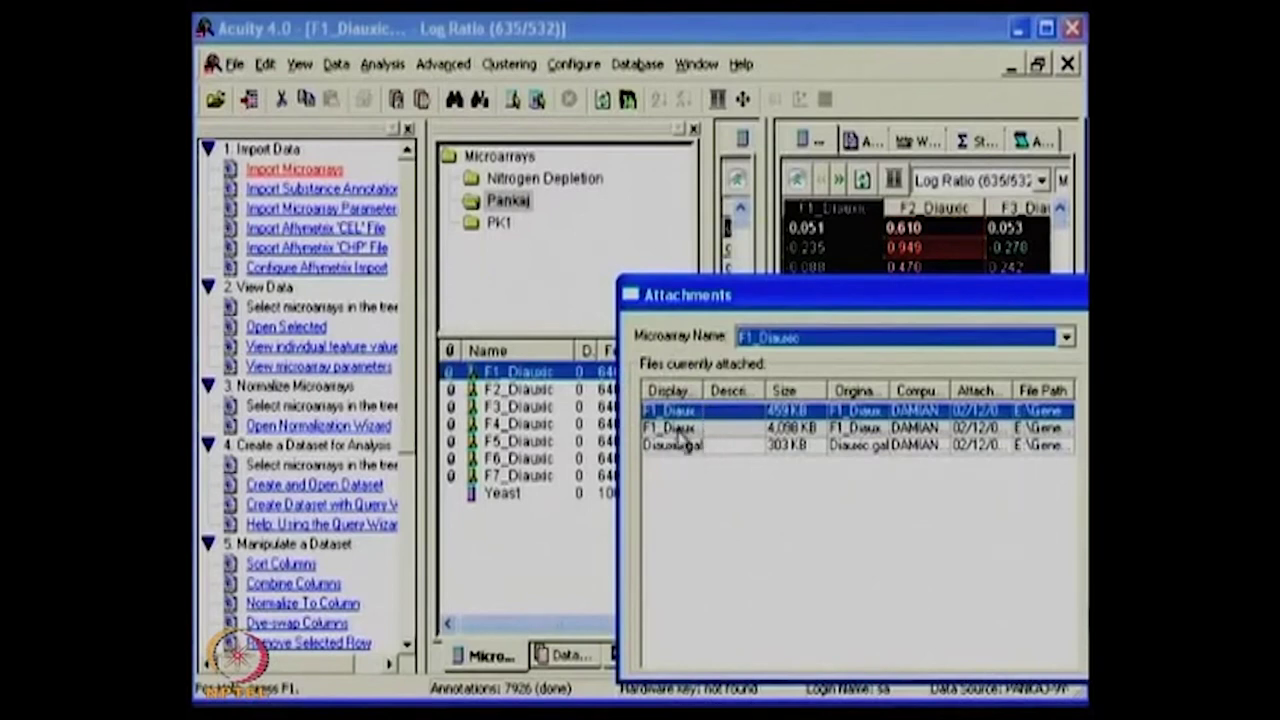
drag(704, 393, 770, 390)
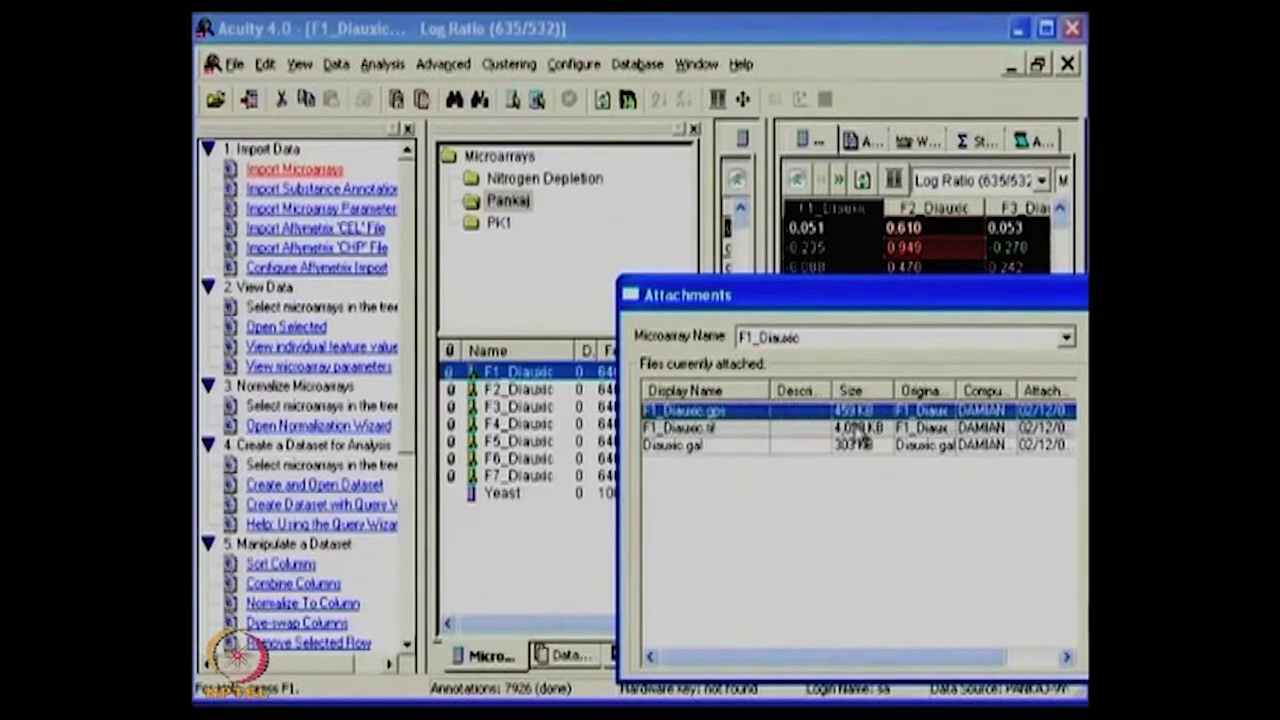
drag(931, 308, 828, 340)
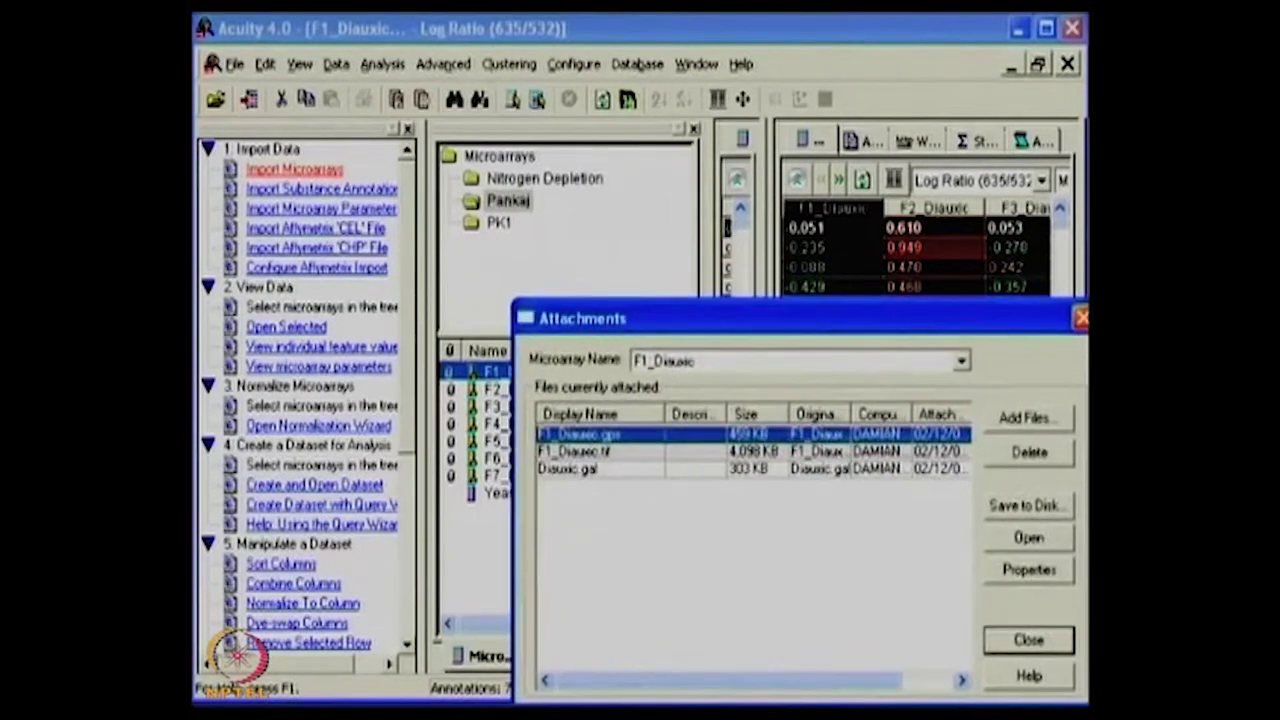
click(1080, 318)
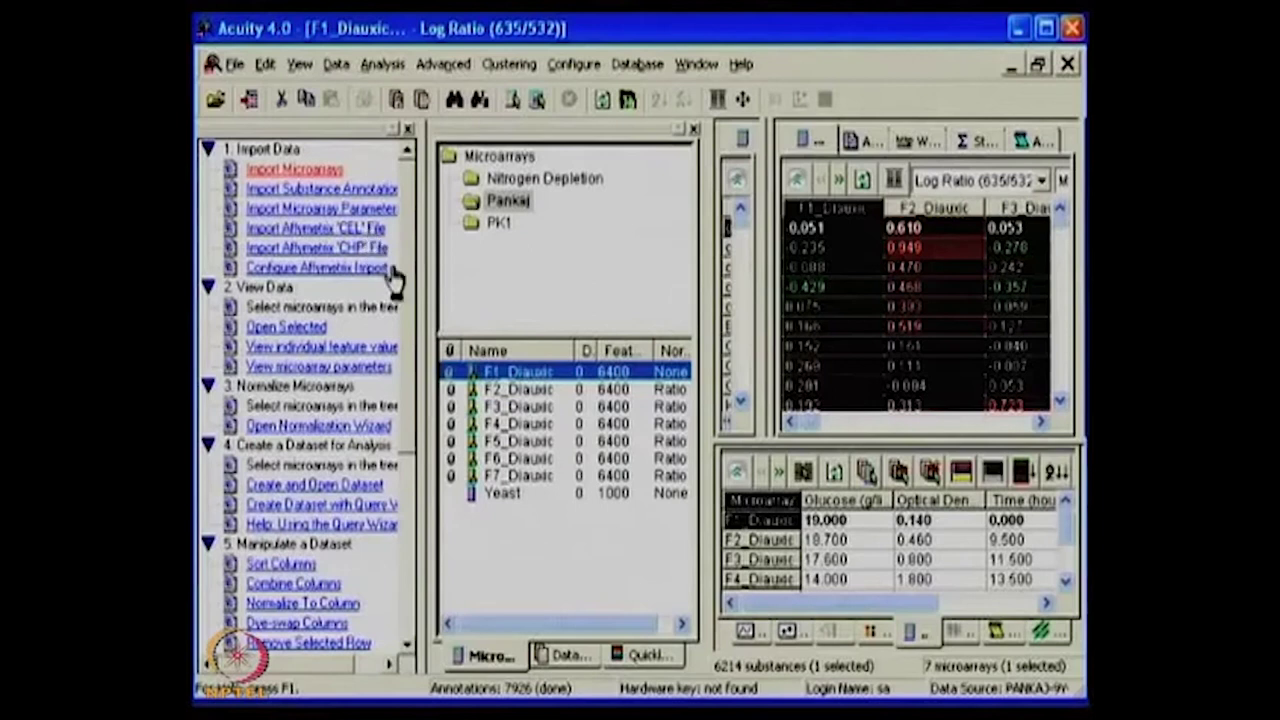
Examine the substance annotations of the open microarrays, from CandidaDB and Component through to InterPro and Length
click(872, 143)
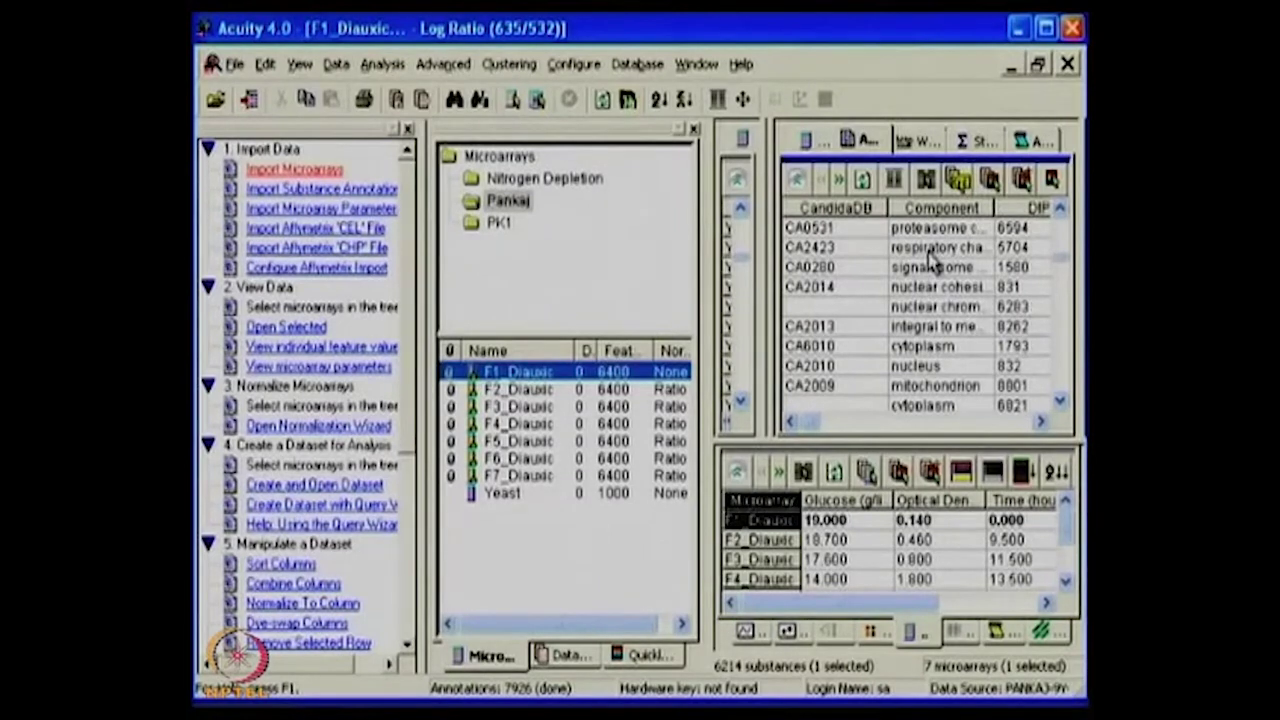
drag(810, 425, 930, 425)
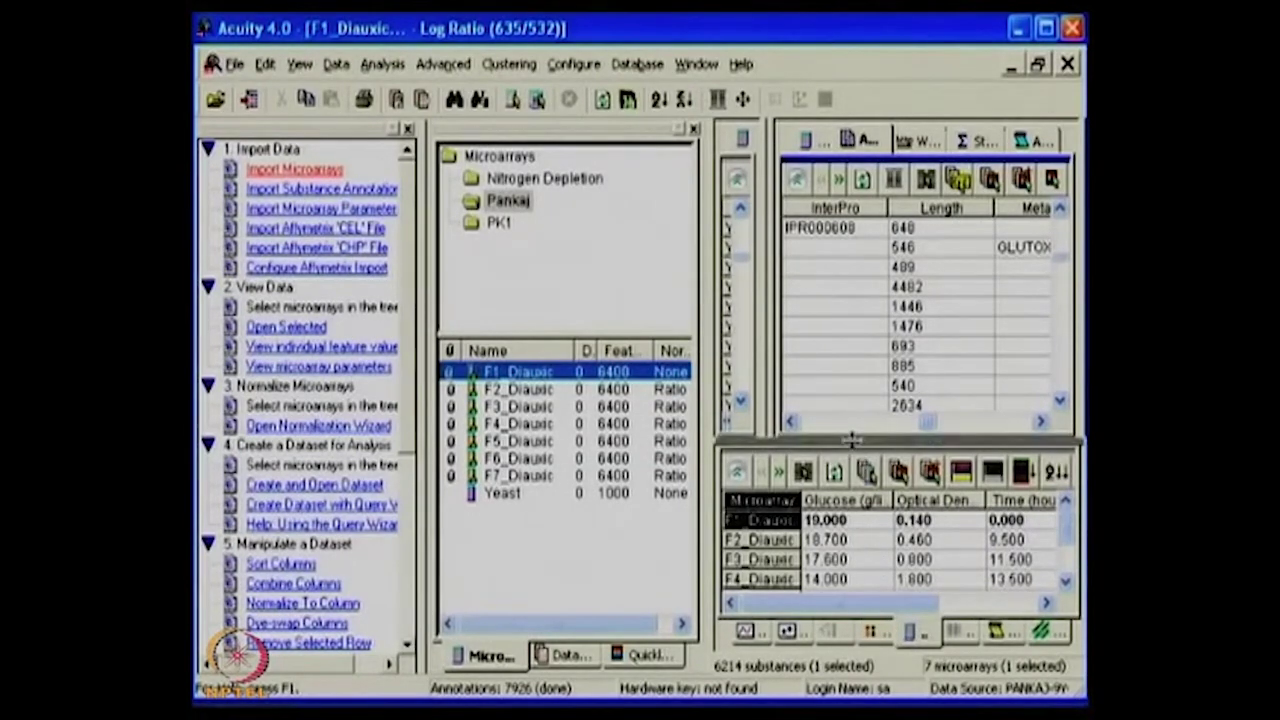
Enlarge the lower pane, look through its graph views, and return to the microarray parameters table
drag(850, 440, 850, 357)
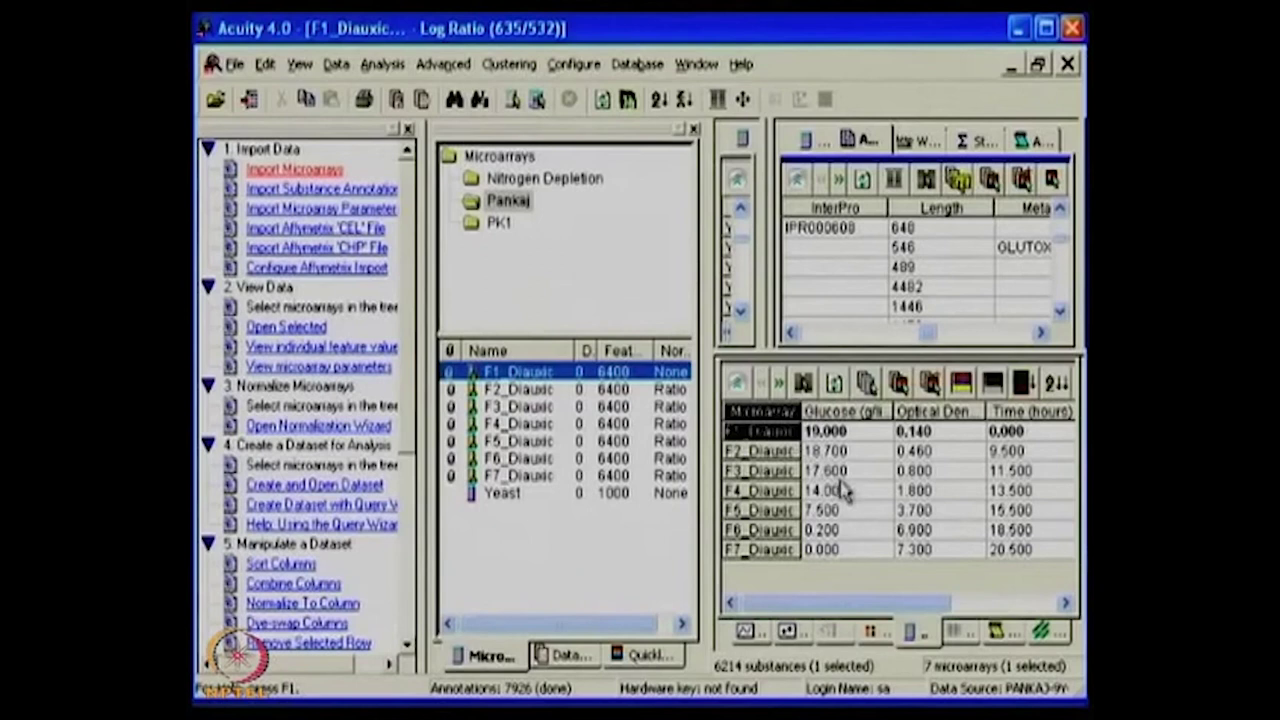
click(745, 631)
click(785, 632)
click(884, 640)
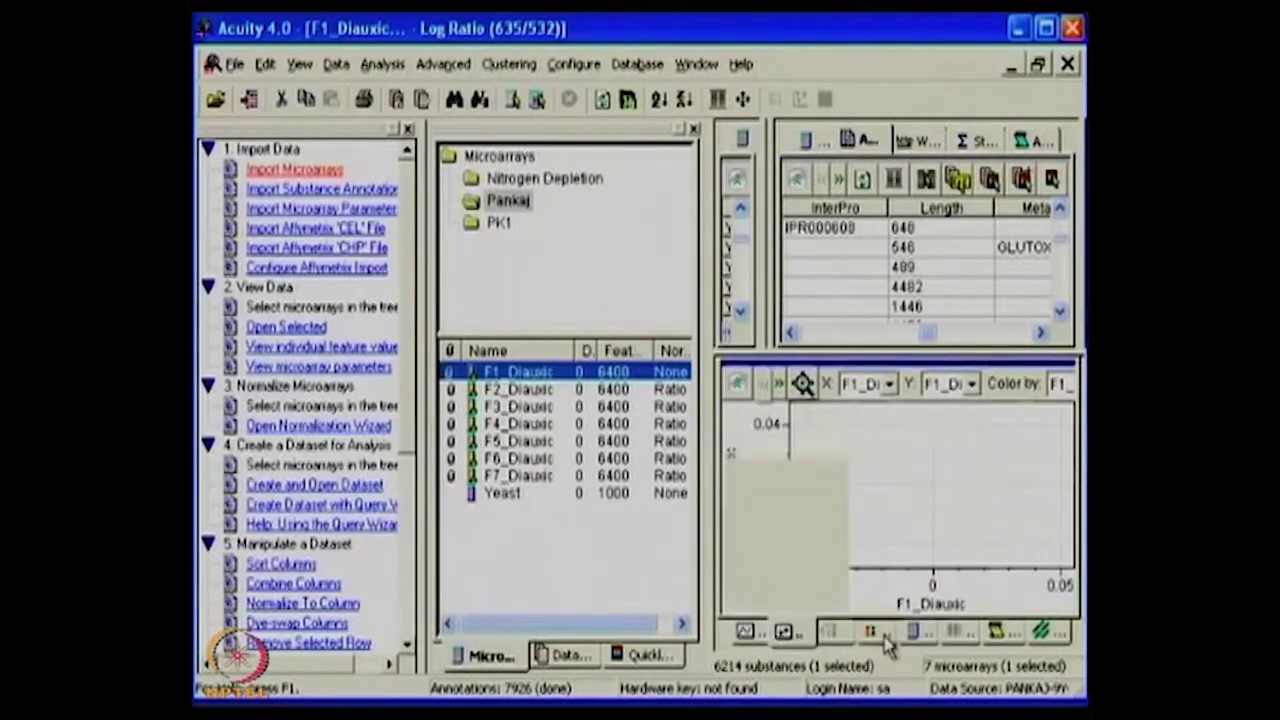
click(915, 636)
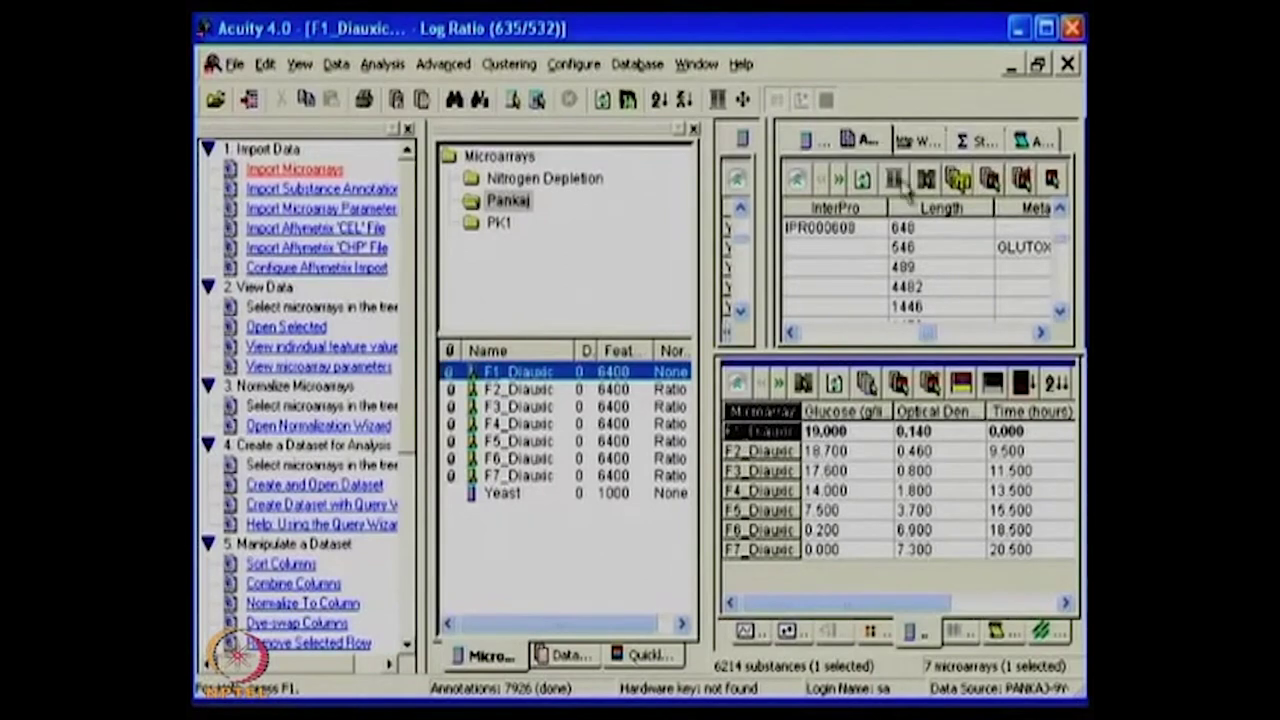
Compare the annotations with the measured values and return to the Log Ratio (635/532) data table
click(815, 140)
click(862, 141)
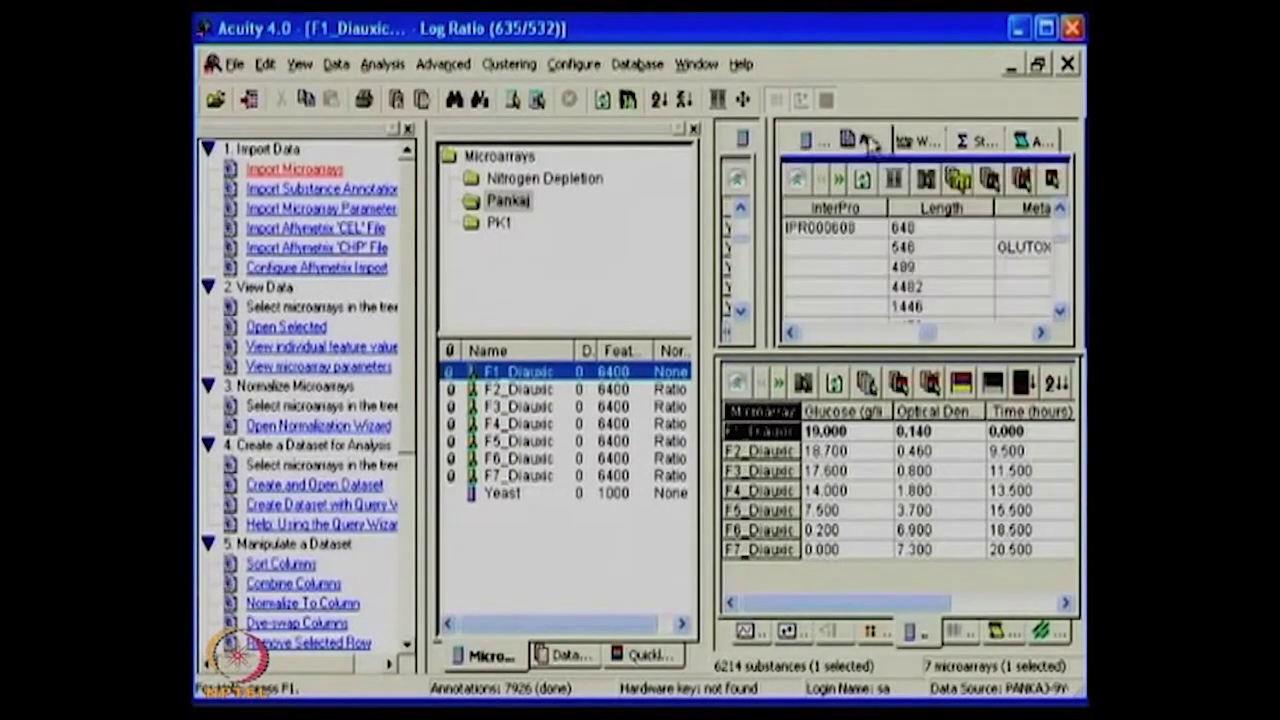
click(810, 140)
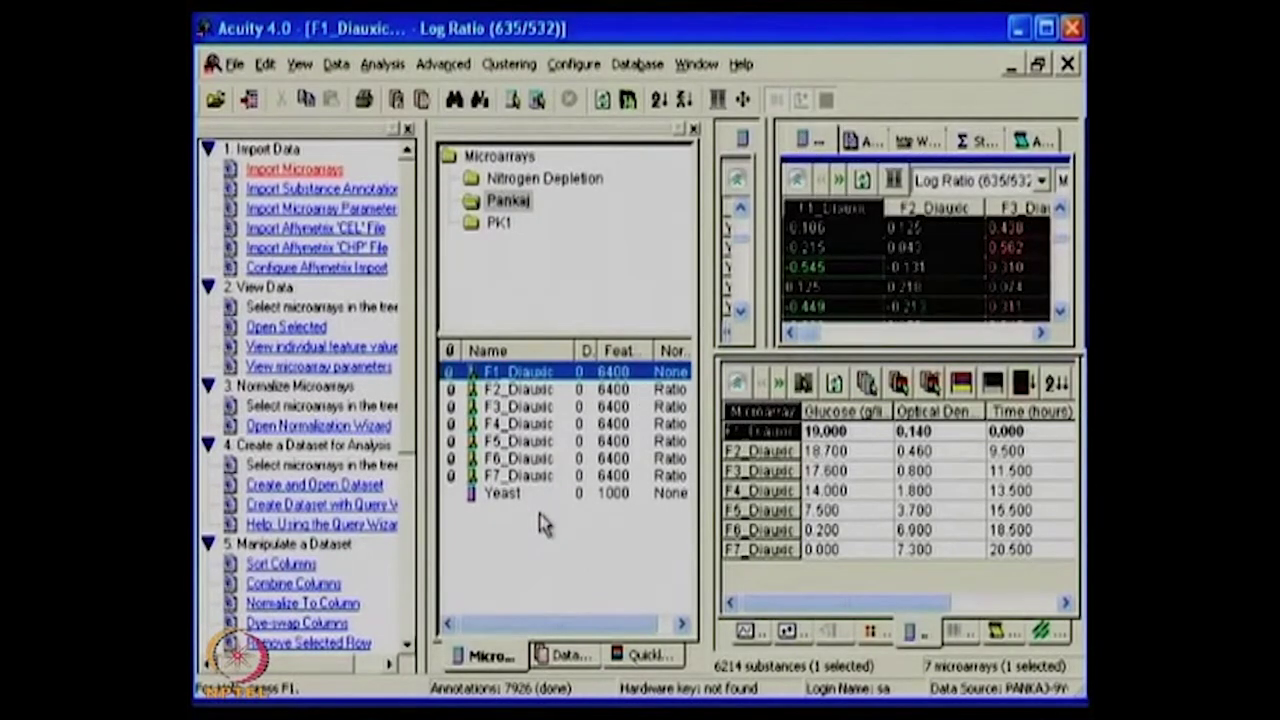
Open only the F1_Diauxic microarray and review the available data types, keeping Log Ratio (635/532)
click(526, 376)
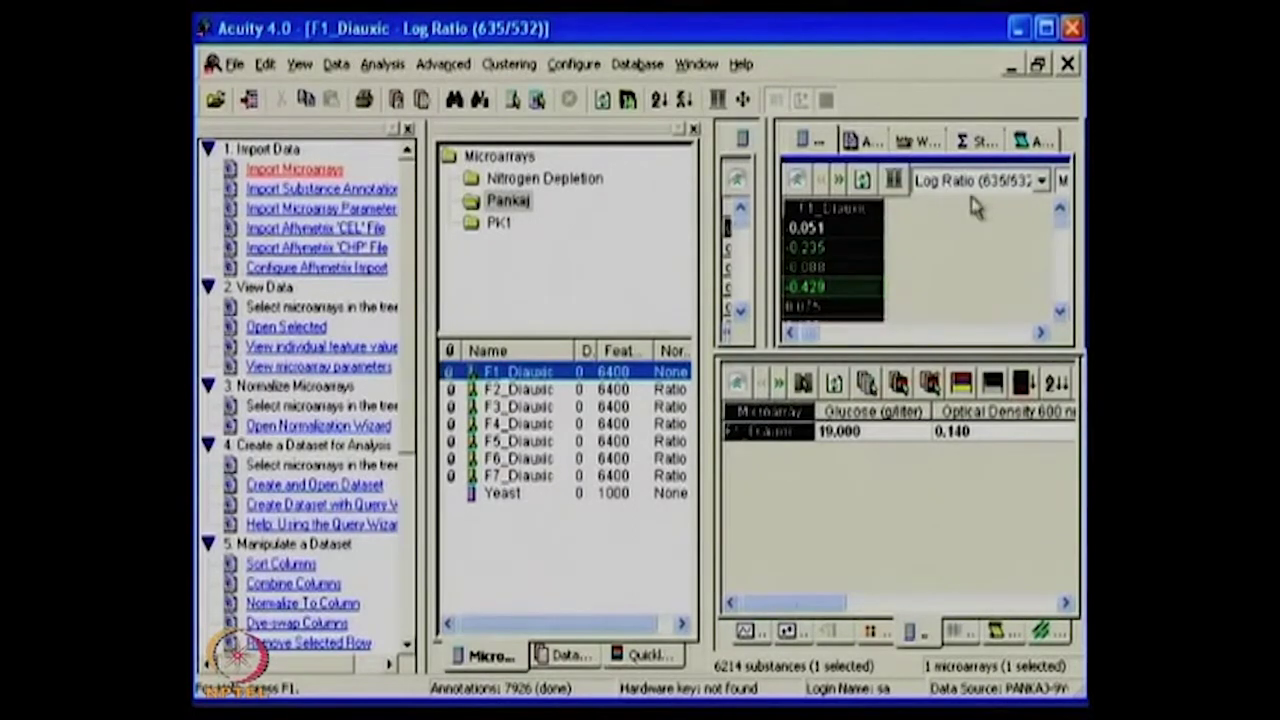
click(1044, 182)
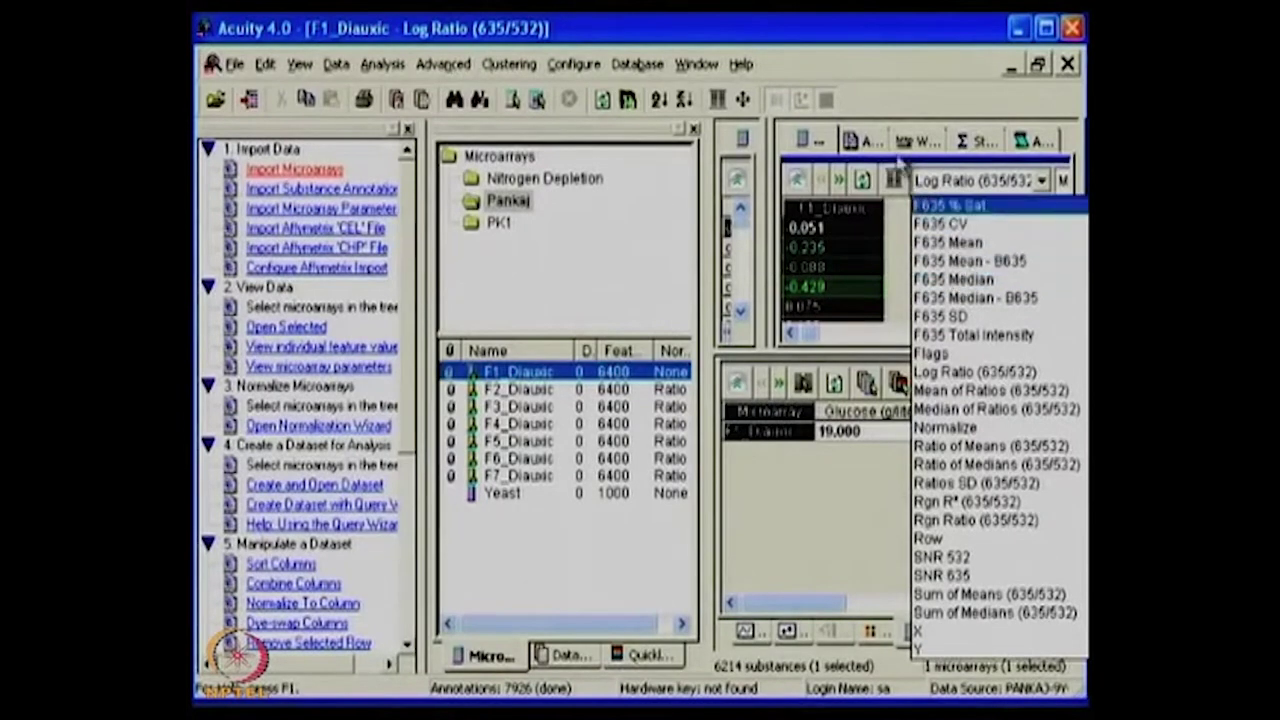
click(876, 40)
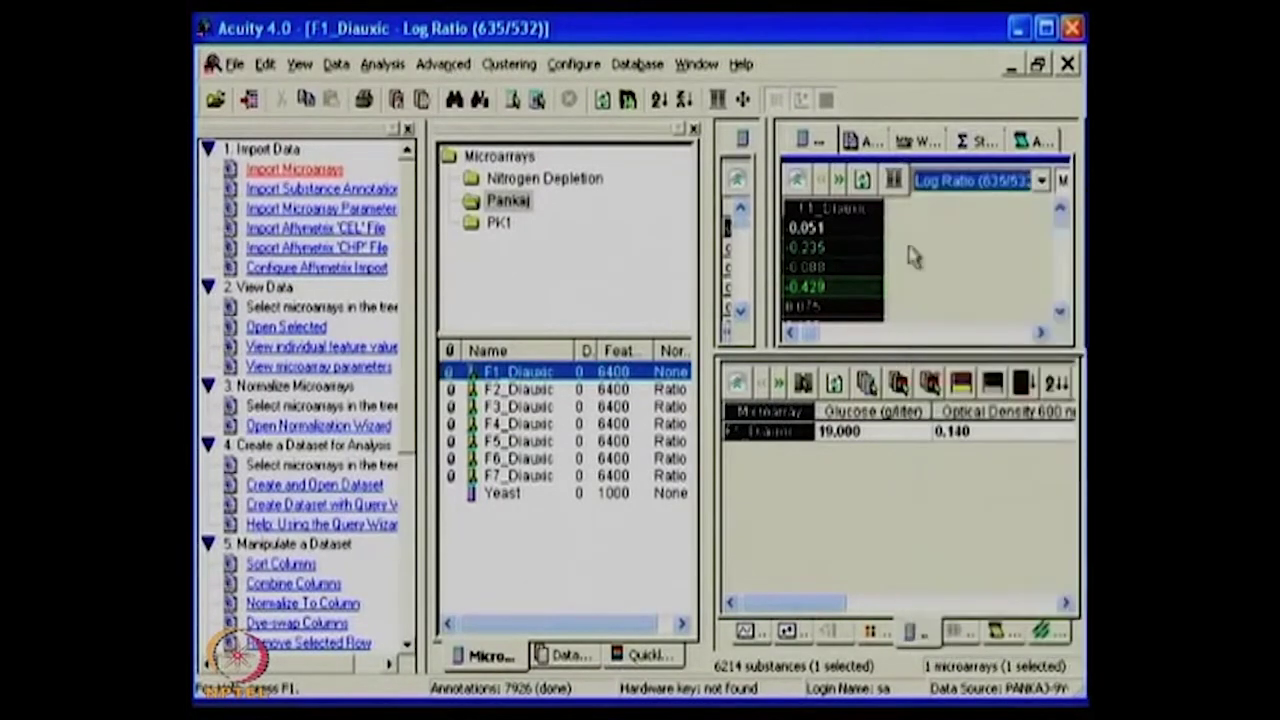
Examine the annotations, web links, statistics and advanced analysis views for F1_Diauxic, and return to its log ratio data
click(860, 142)
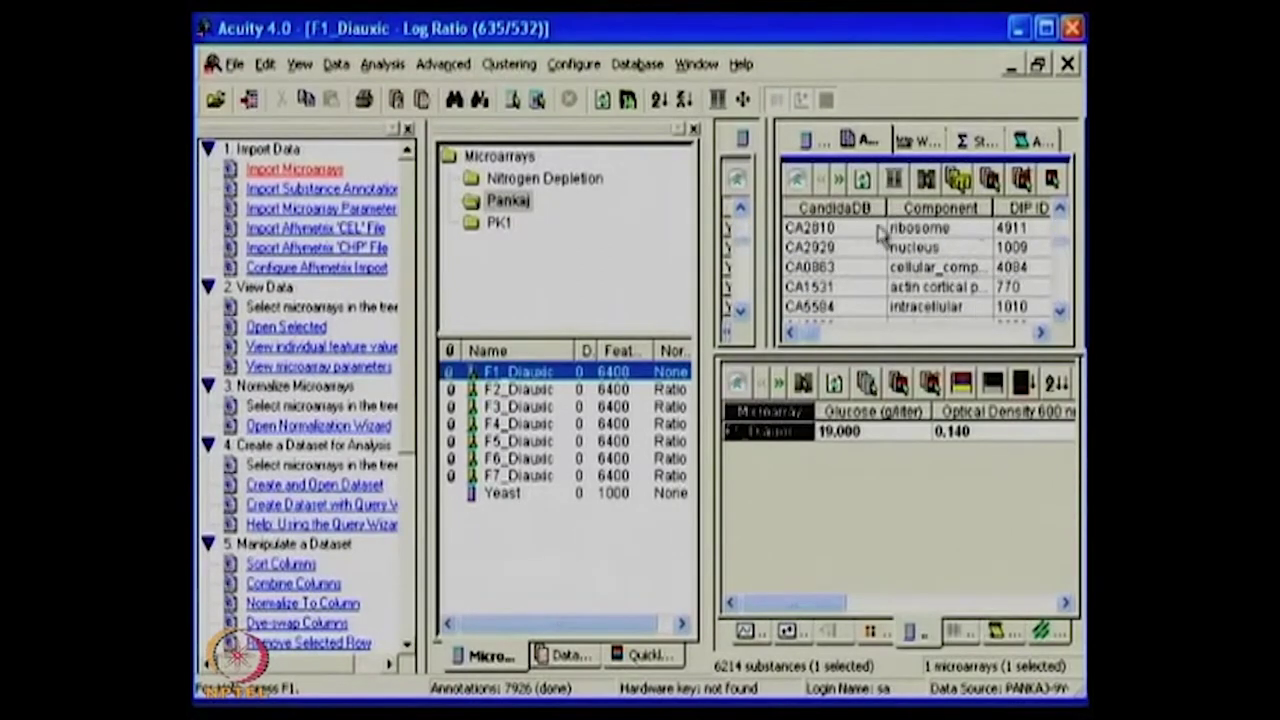
drag(813, 340, 1012, 342)
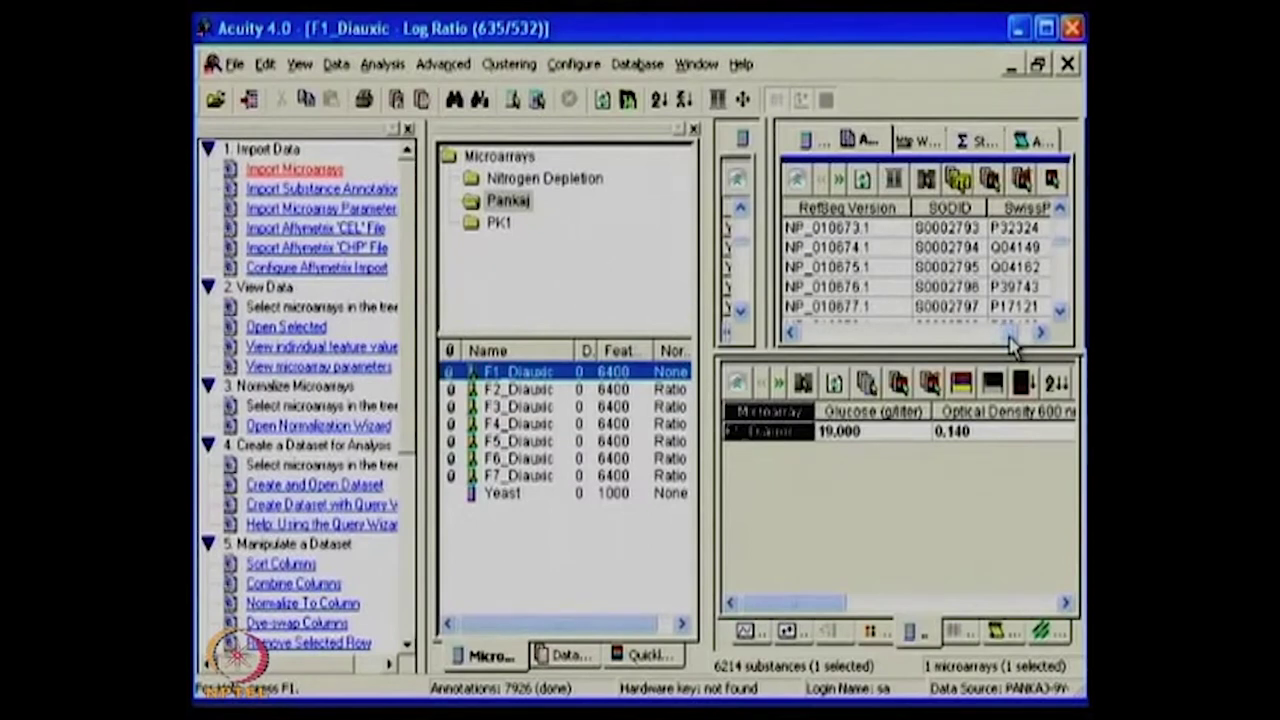
click(912, 141)
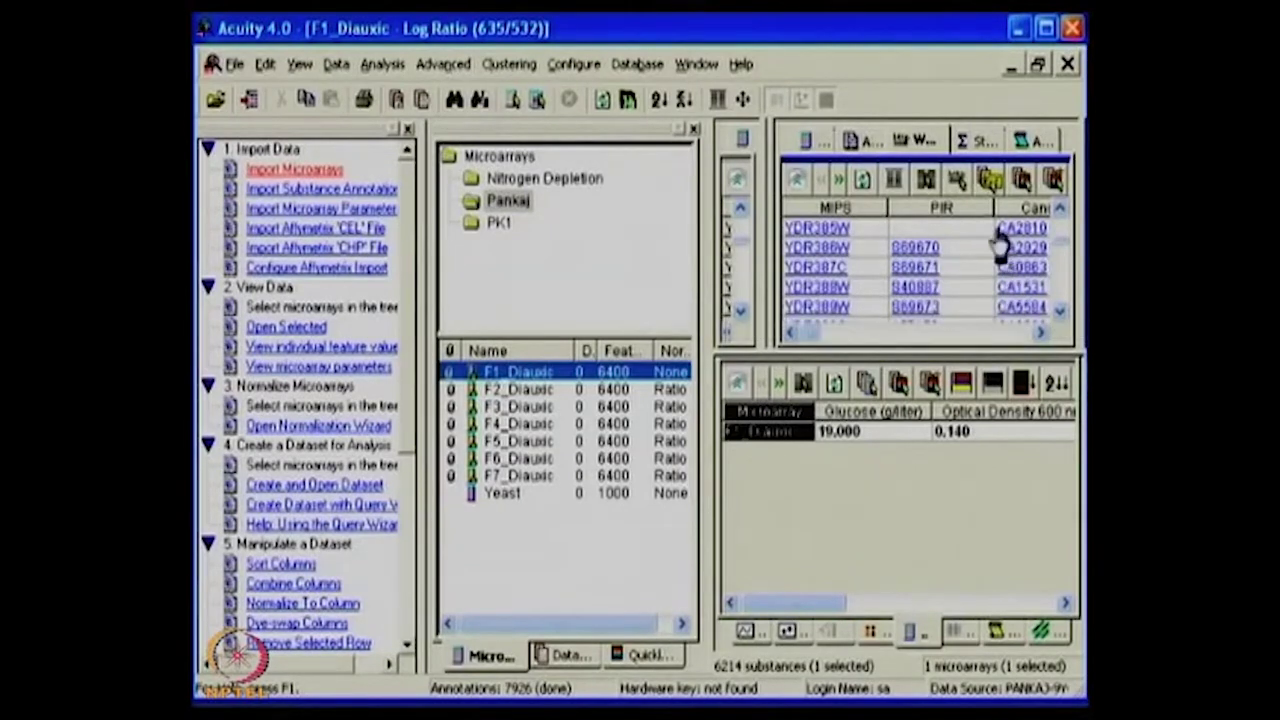
click(972, 141)
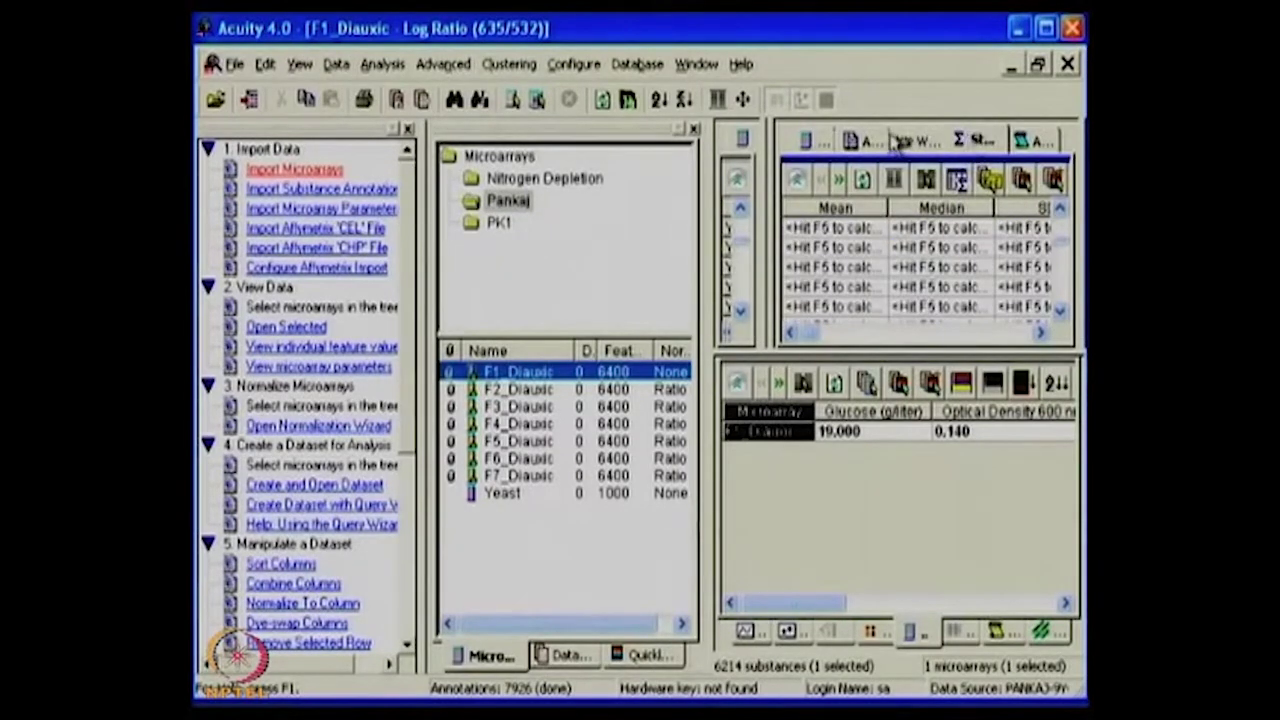
click(1038, 145)
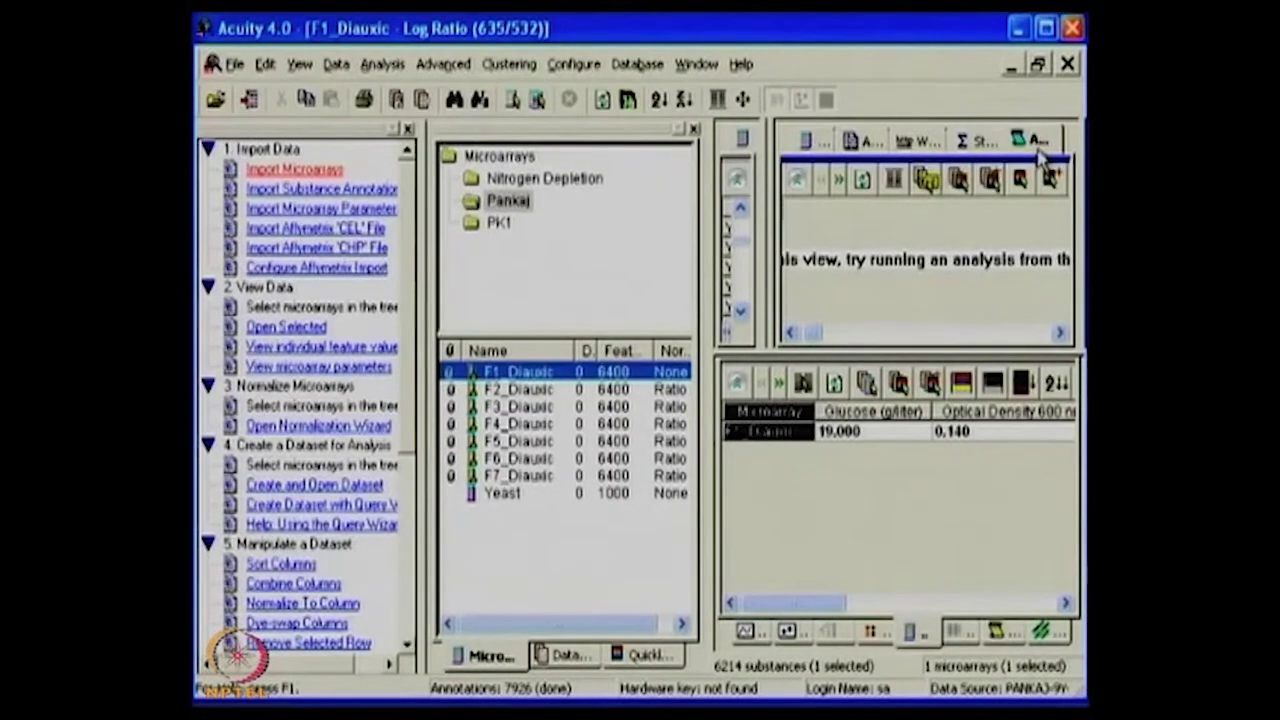
click(975, 143)
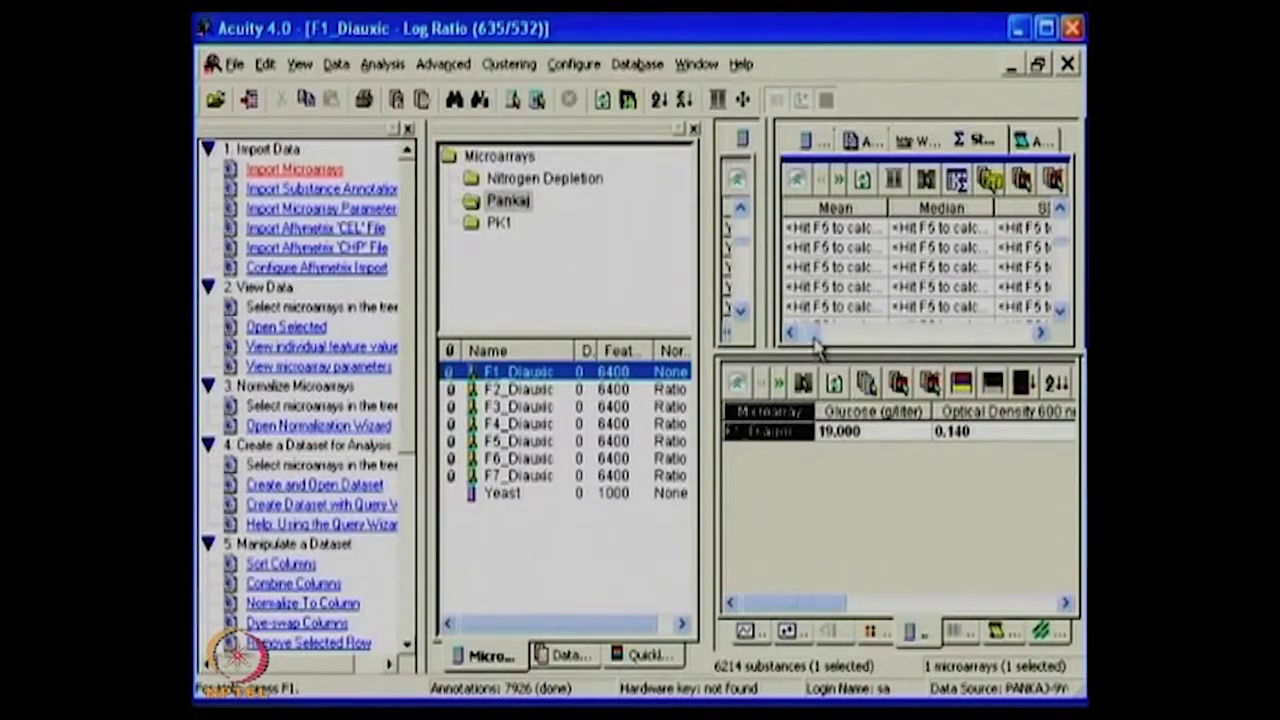
click(812, 143)
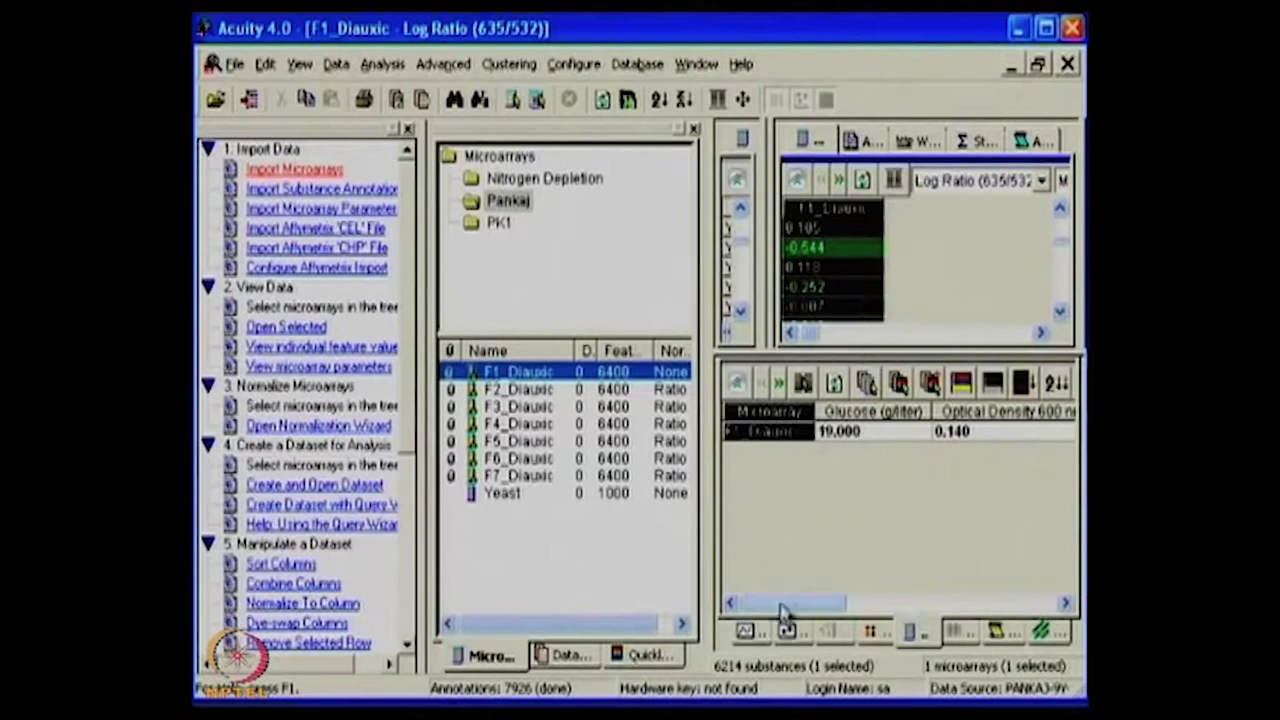
Compare the line graph and scatter plot views for F1_Diauxic, ending on the scatter plot
click(750, 631)
click(786, 631)
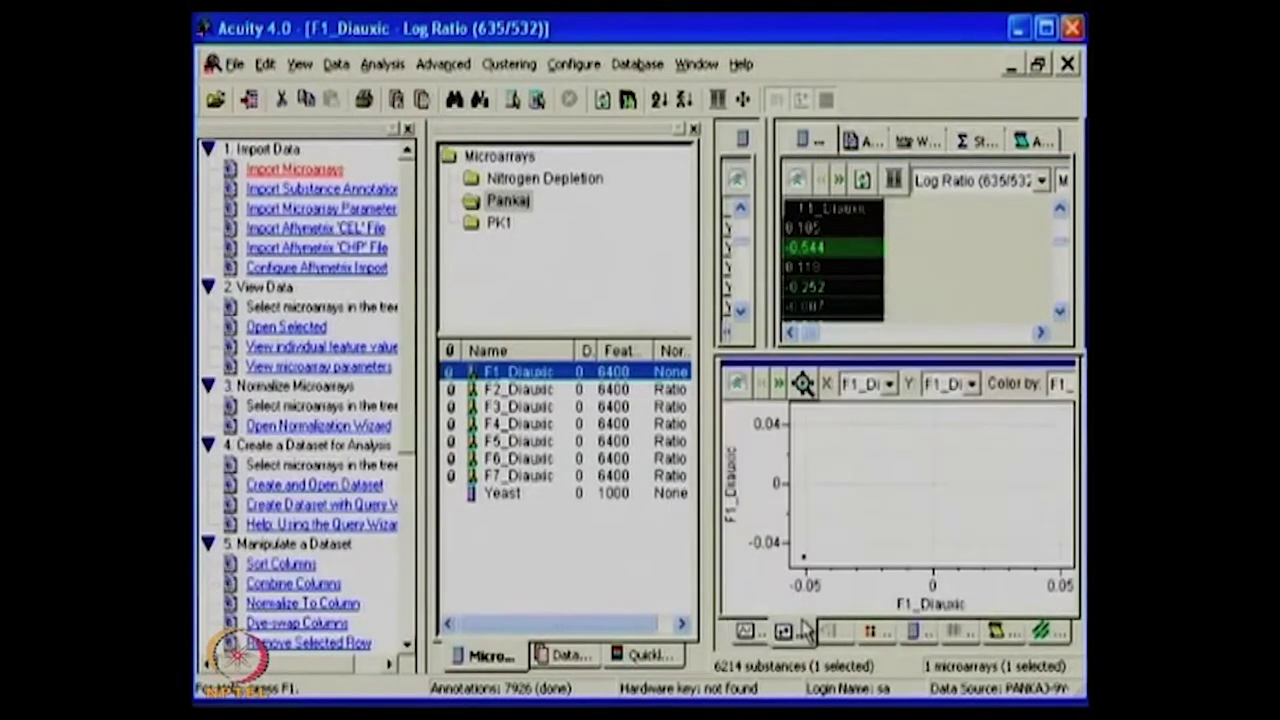
click(745, 631)
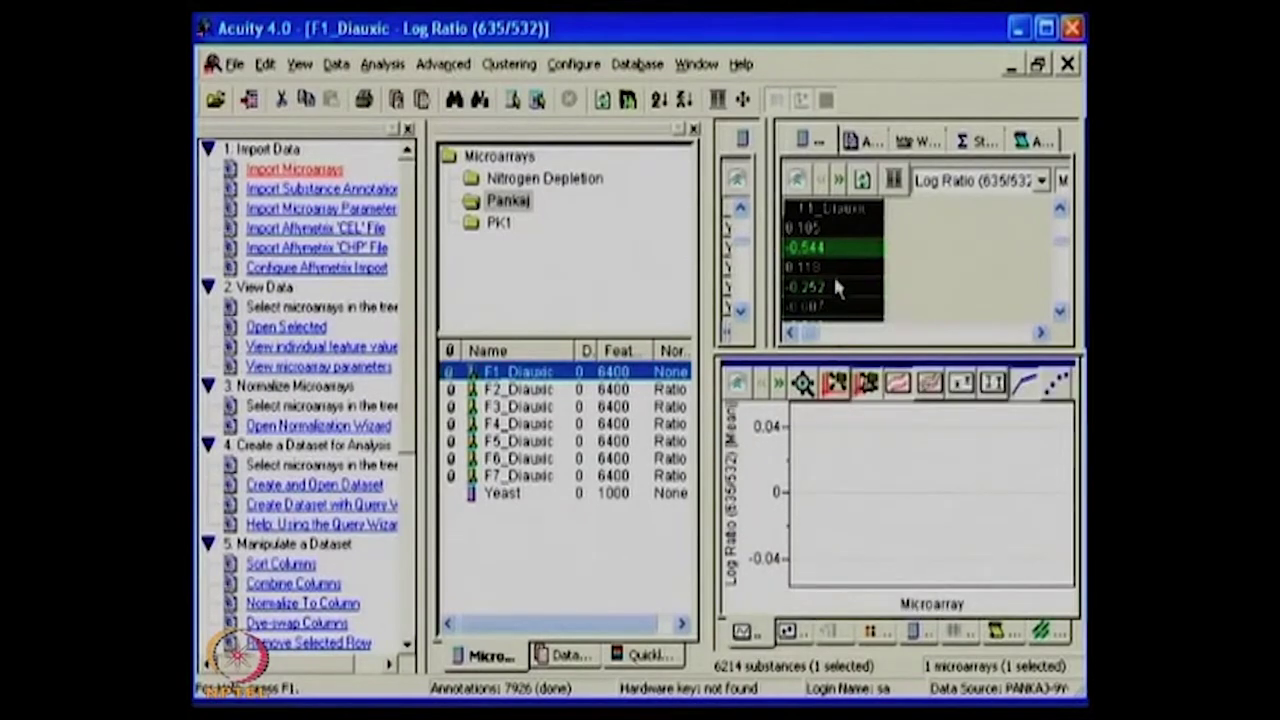
click(815, 214)
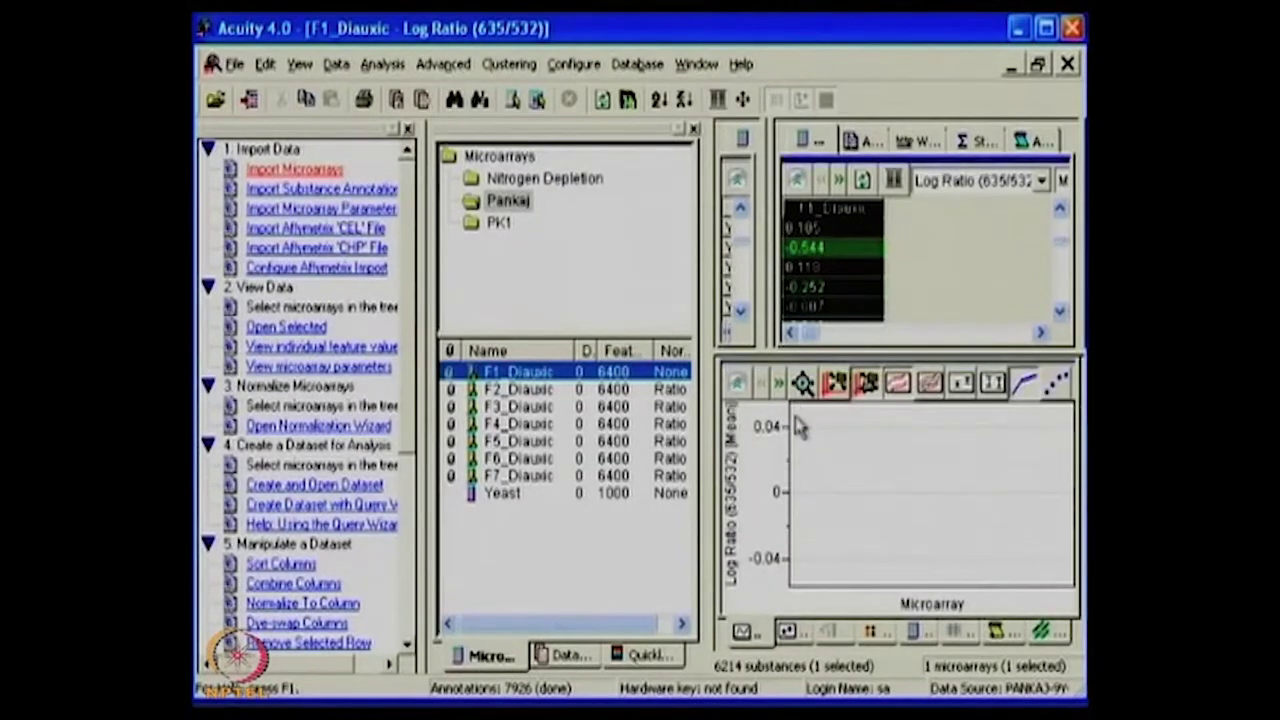
click(785, 631)
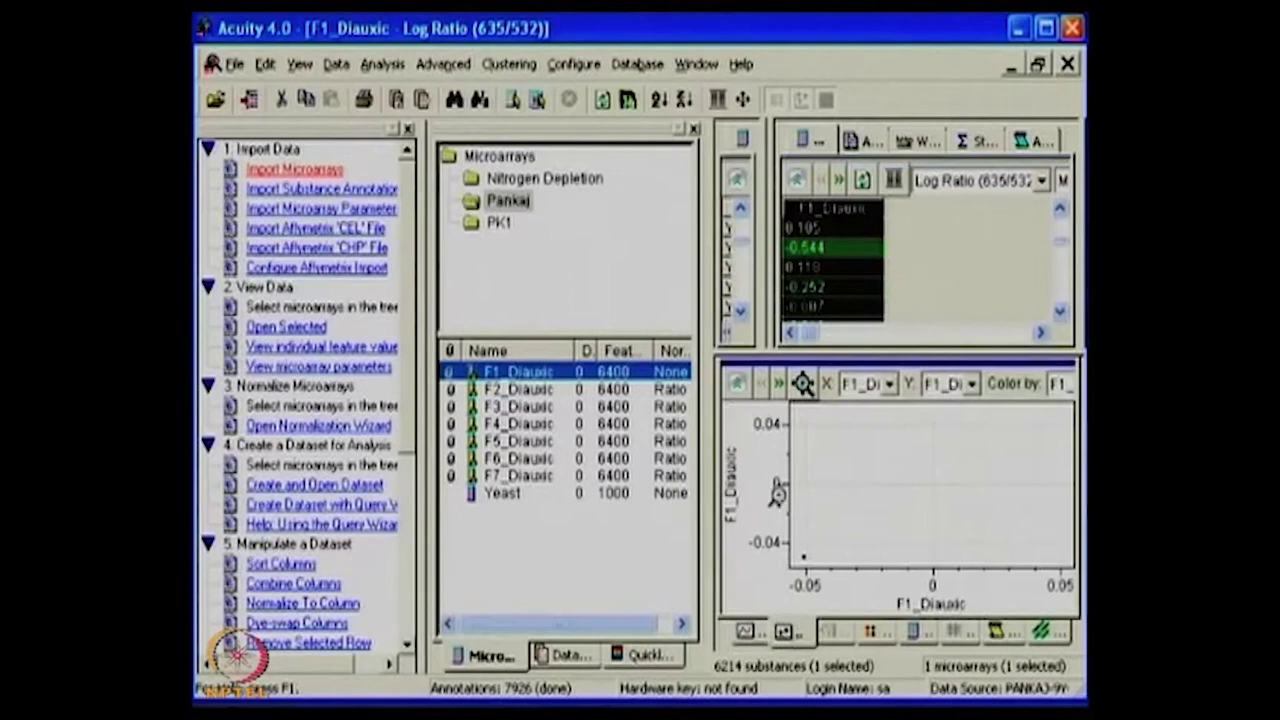
click(745, 252)
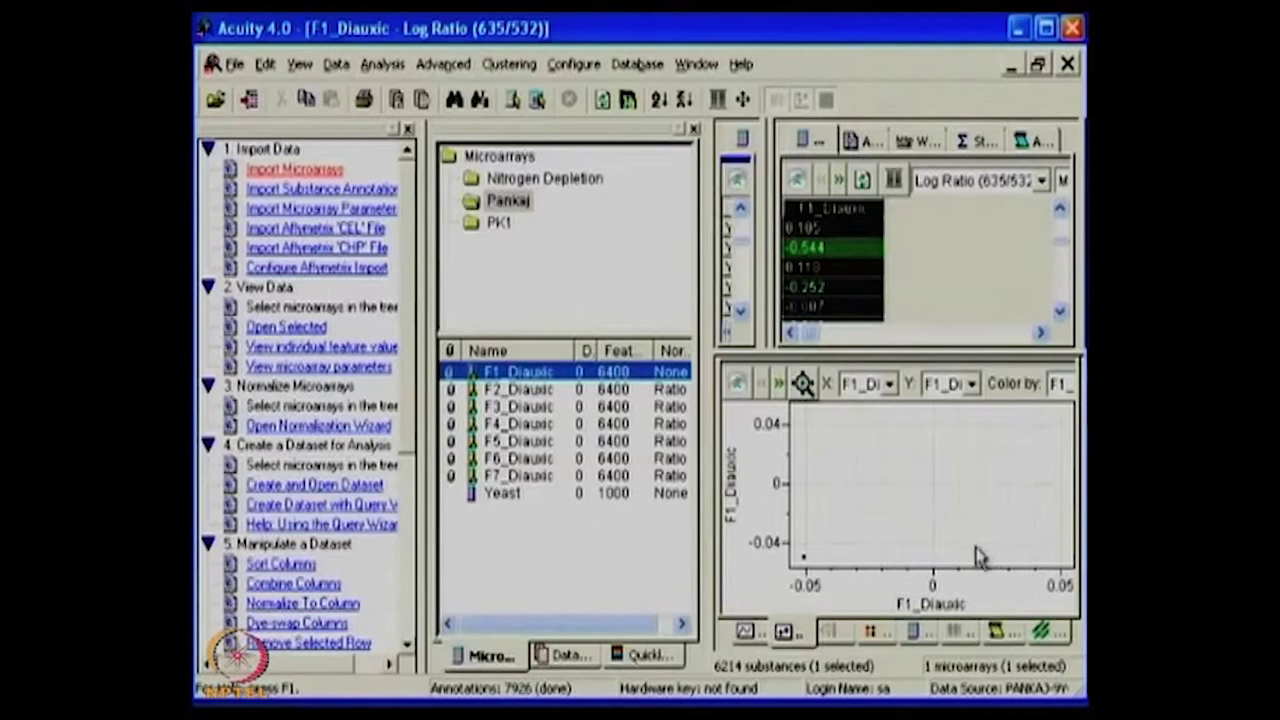
Open the seven microarrays F1_Diauxic through F7_Diauxic together
shift+click(508, 396)
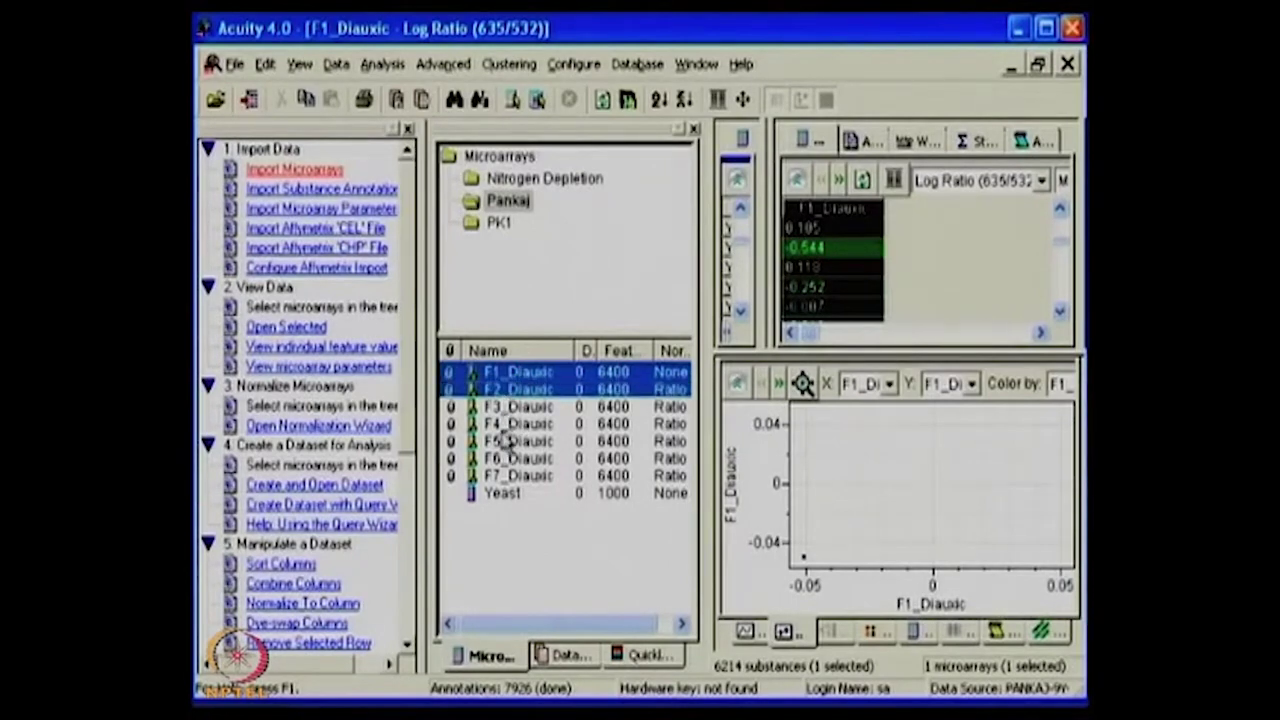
shift+click(503, 482)
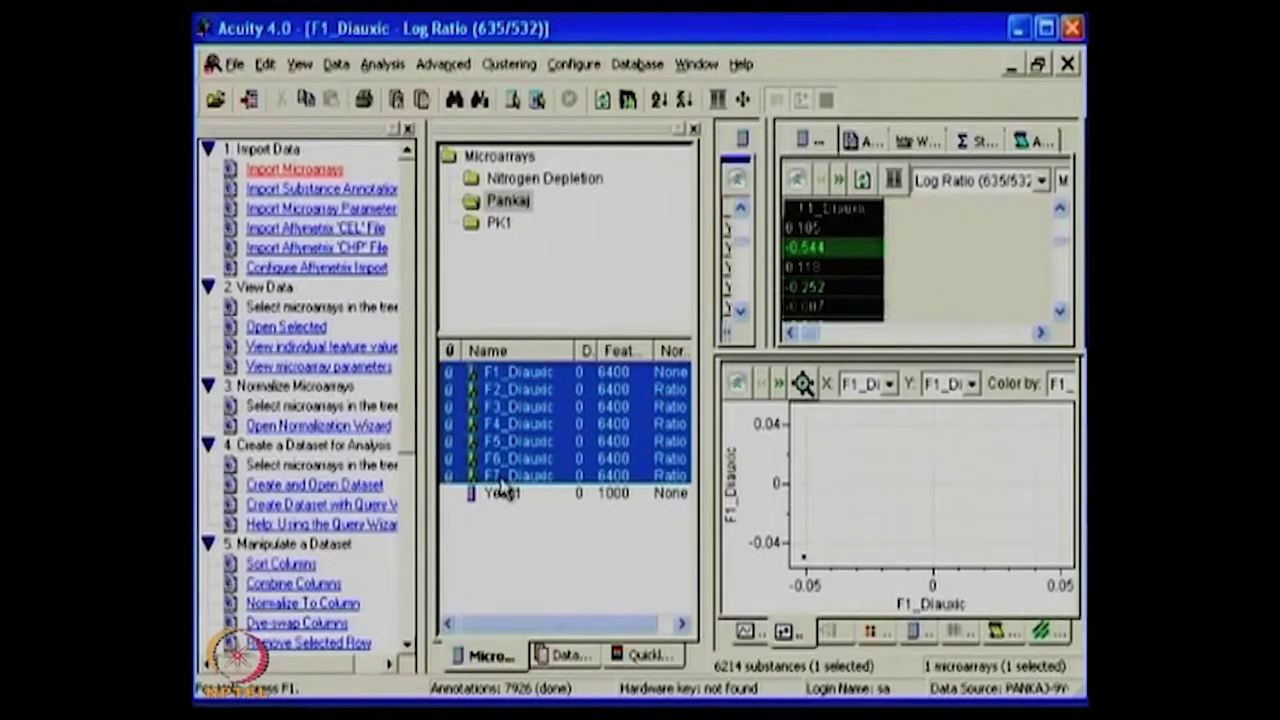
right_click(500, 414)
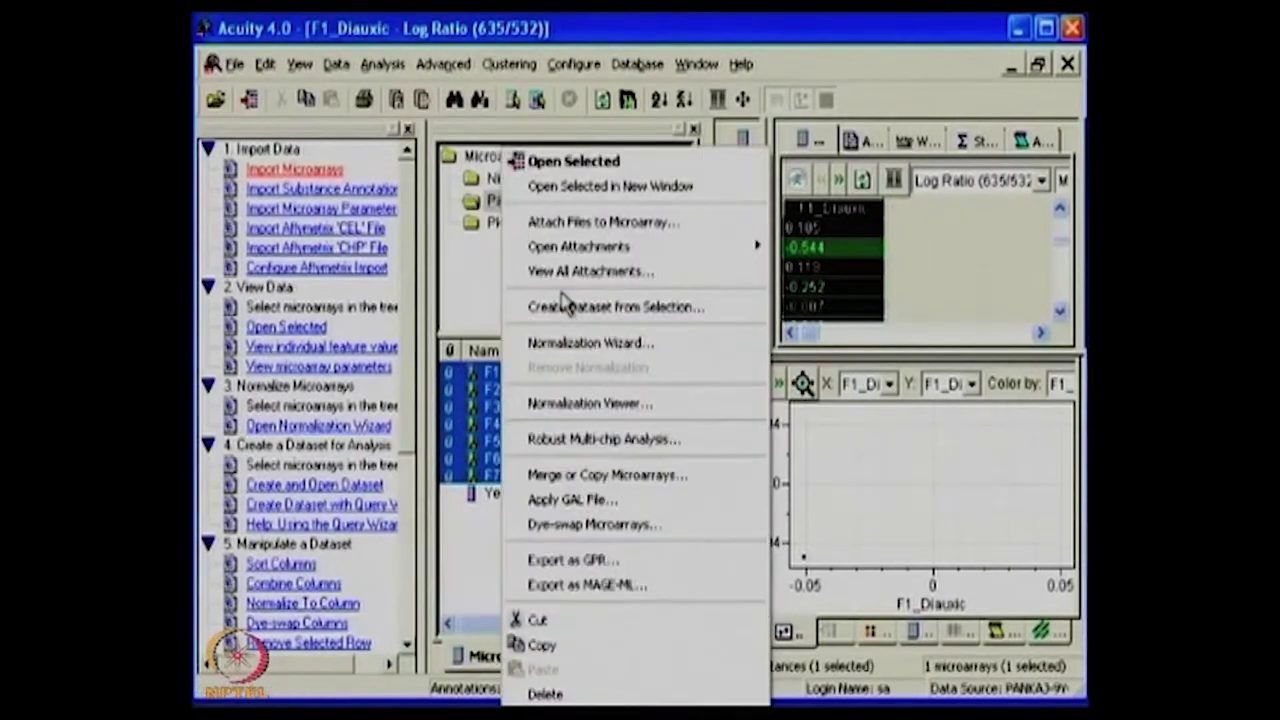
click(590, 162)
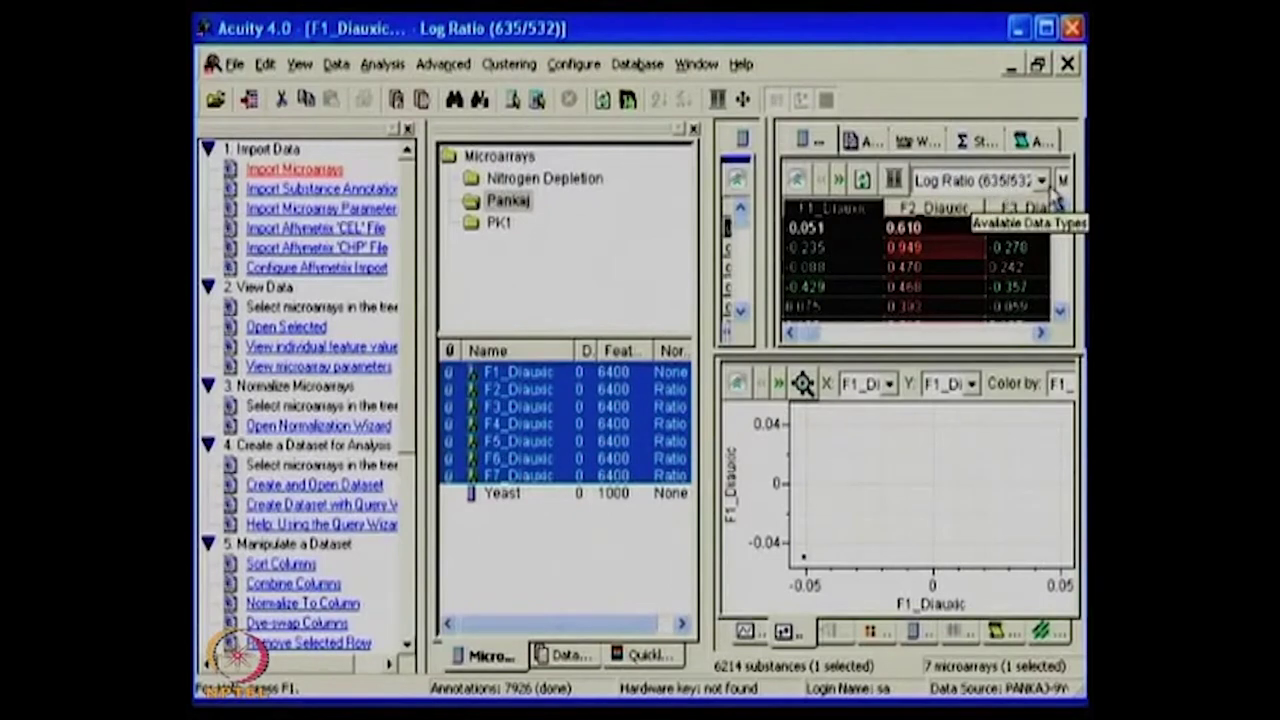
Select the coli #33 substance row and show its log ratios across the seven microarrays in the line graph
click(798, 231)
click(801, 263)
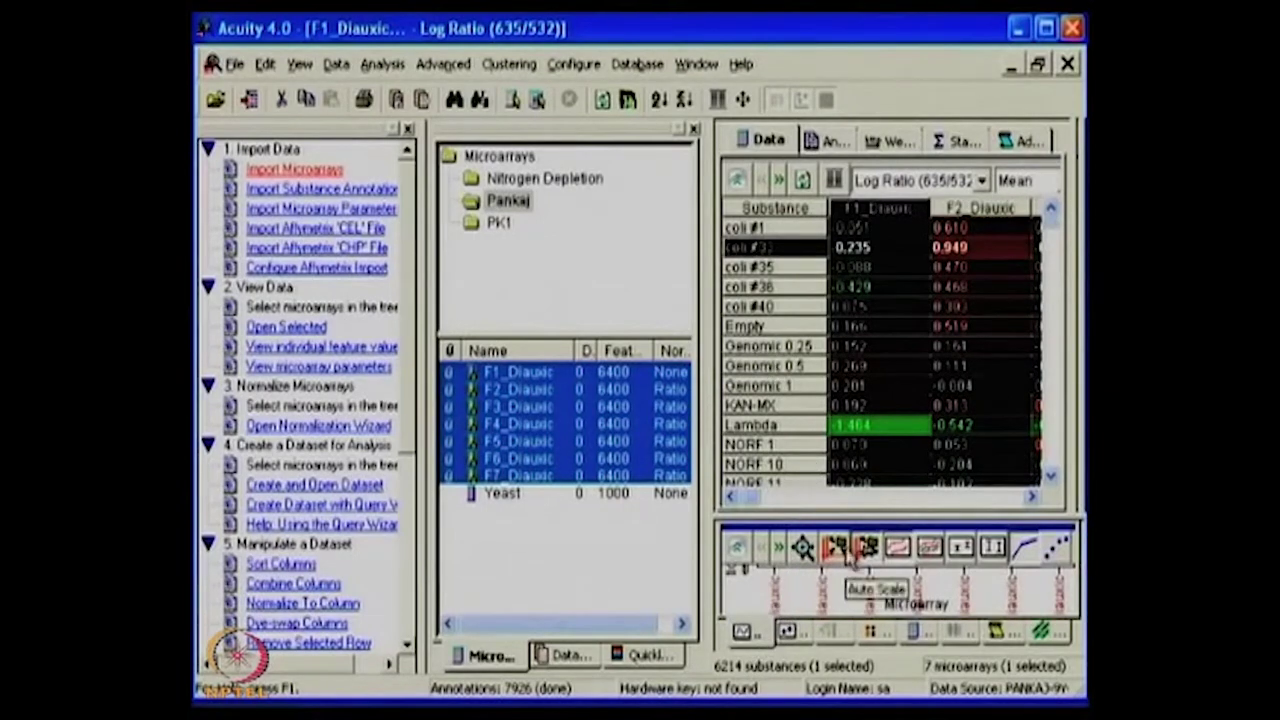
Enlarge the line graph to view the coli #40 and Genomic 0.5 profiles across the seven microarrays, and shrink it back below the data table
drag(836, 512, 830, 345)
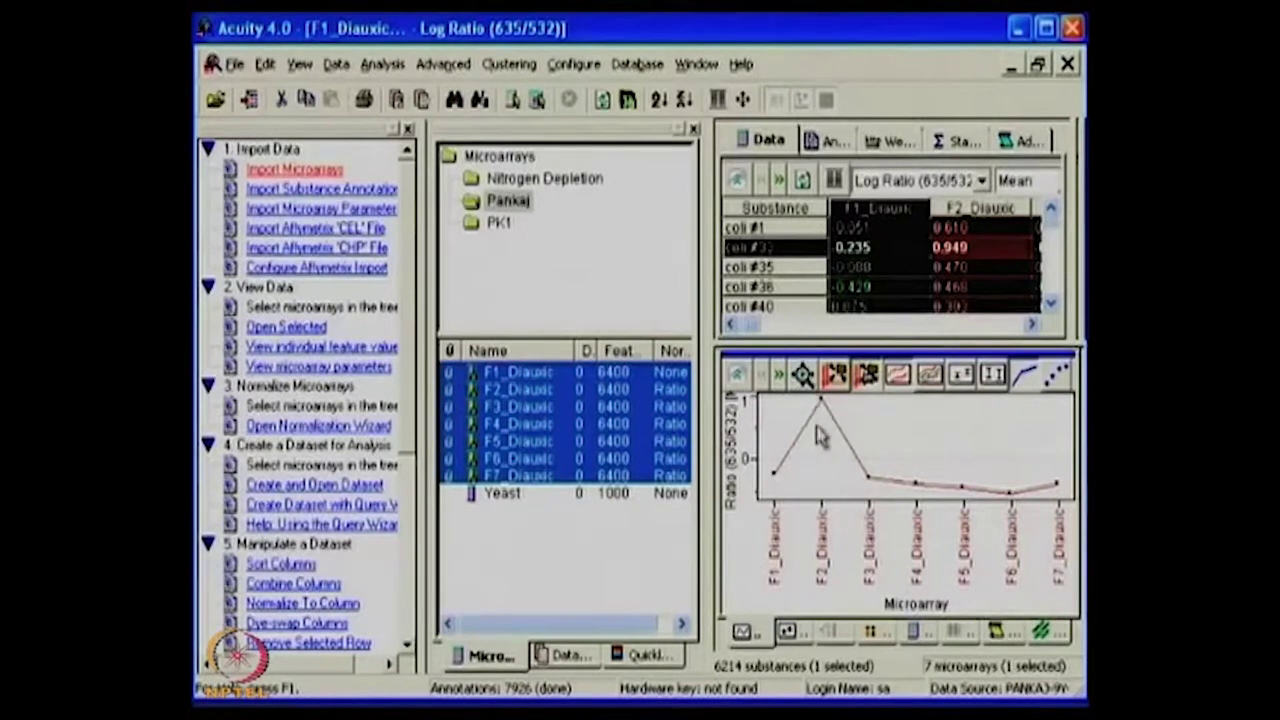
click(778, 307)
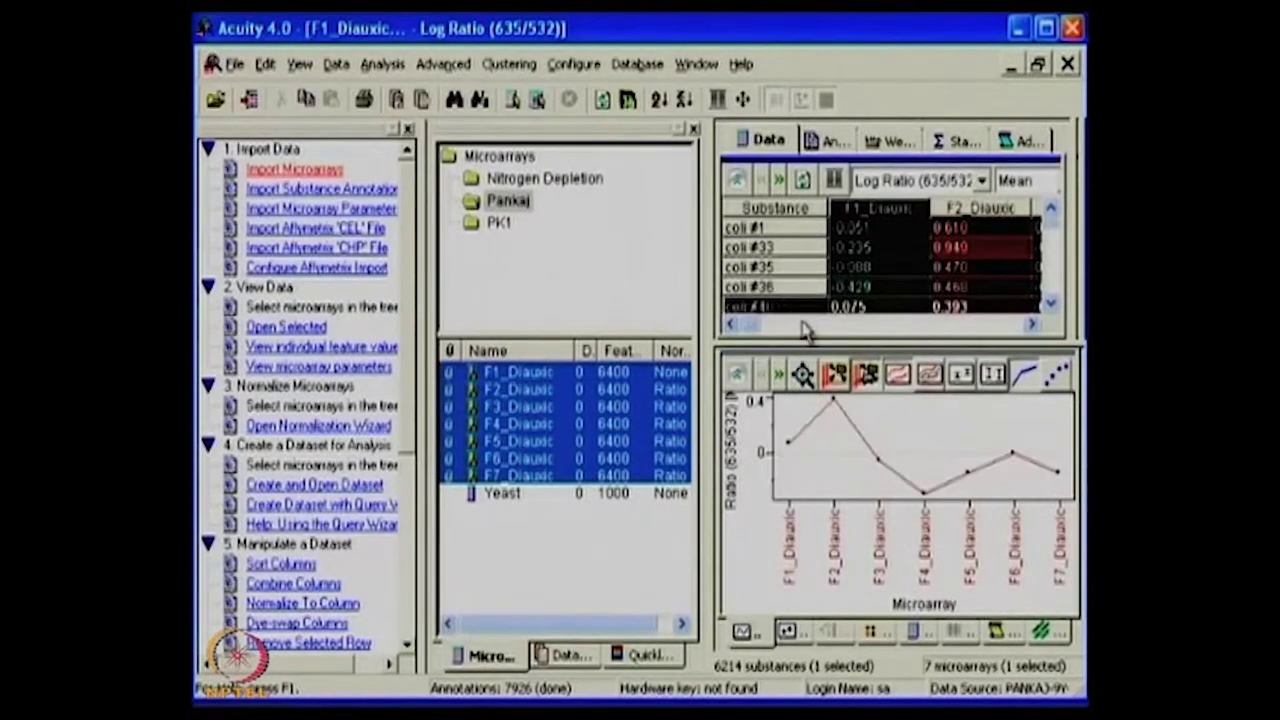
click(1052, 303)
click(1052, 303)
click(1052, 303)
click(1052, 303)
click(1052, 303)
click(761, 270)
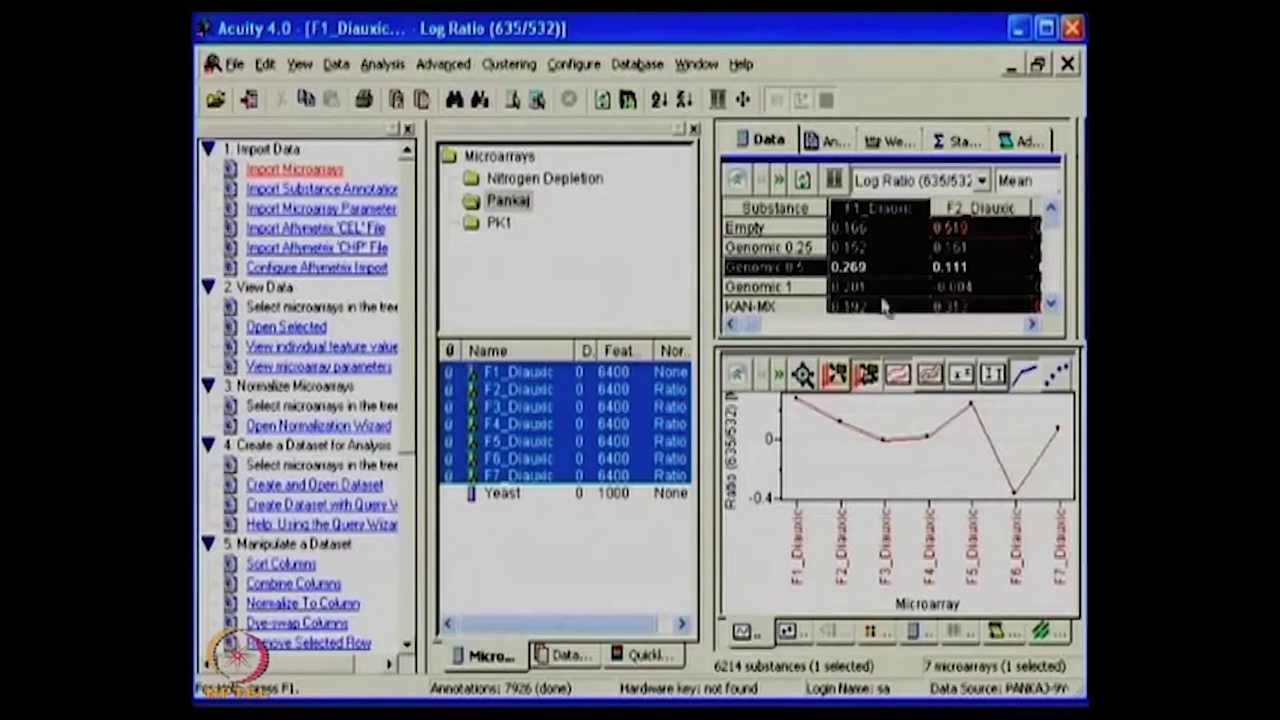
drag(875, 343, 897, 588)
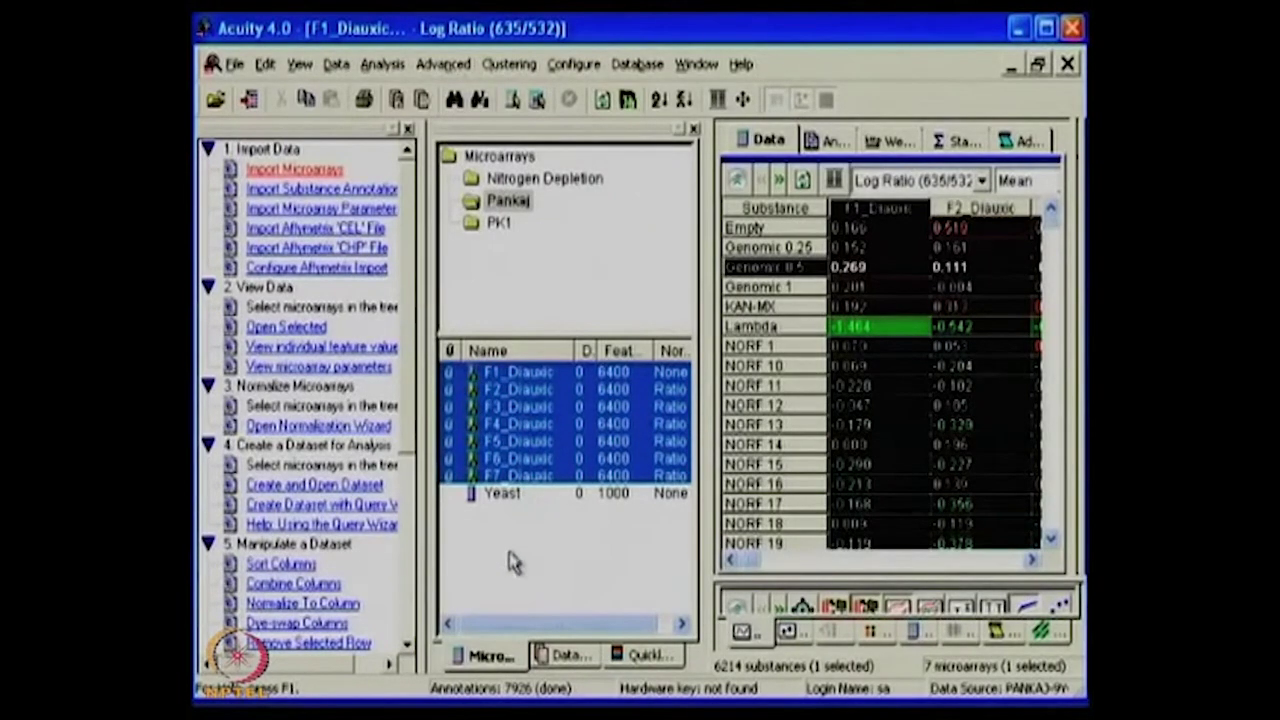
Start the Normalization Wizard for the F1_Diauxic microarray, moving the dialog aside to reveal the microarray list
click(502, 476)
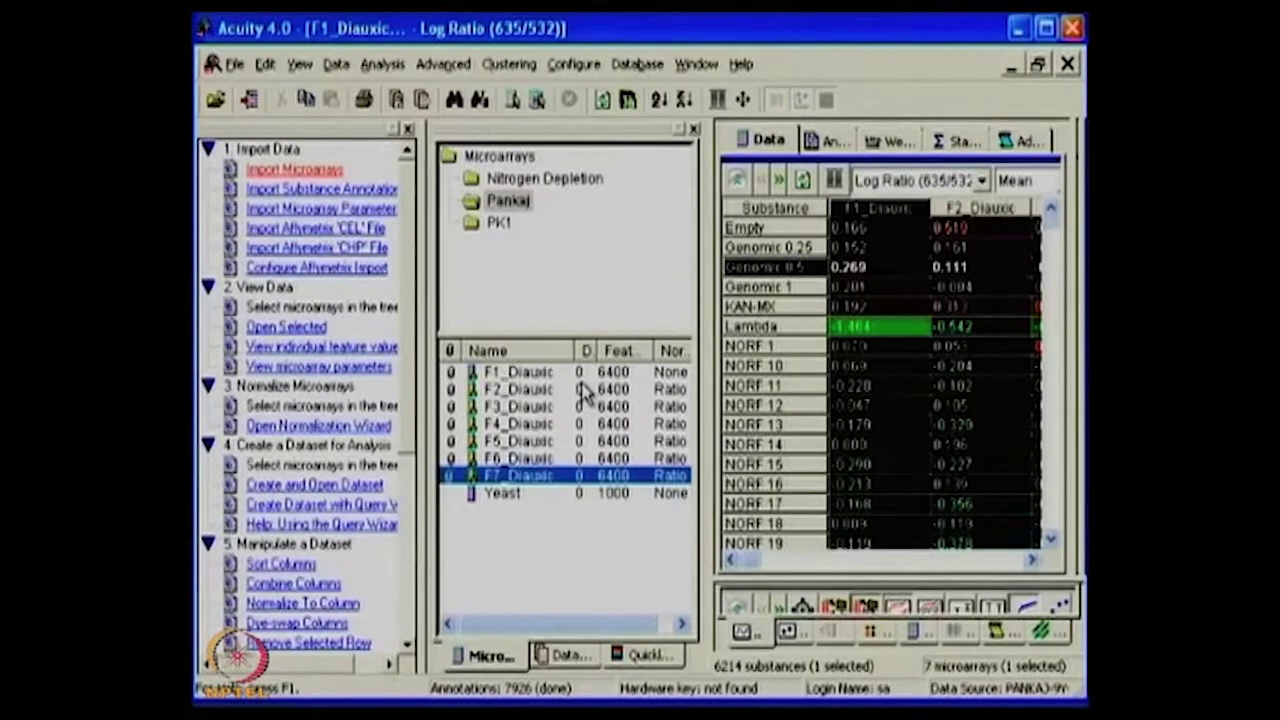
click(520, 378)
right_click(521, 384)
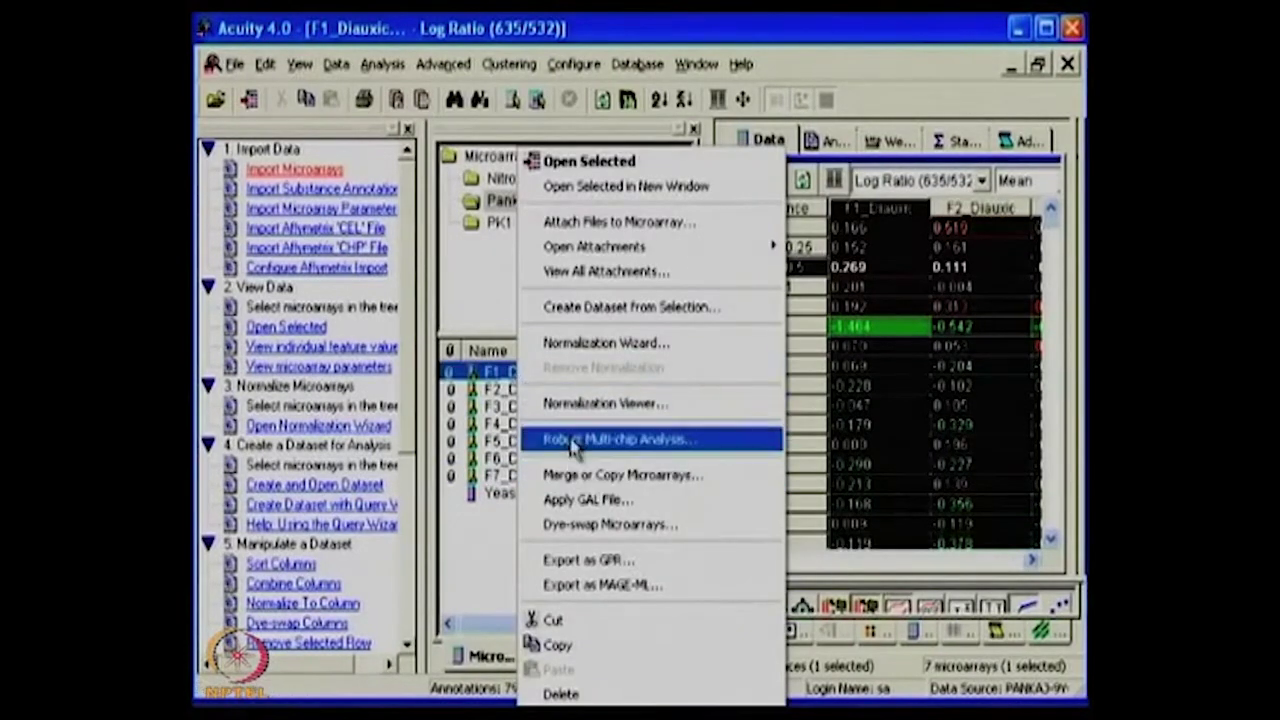
click(580, 345)
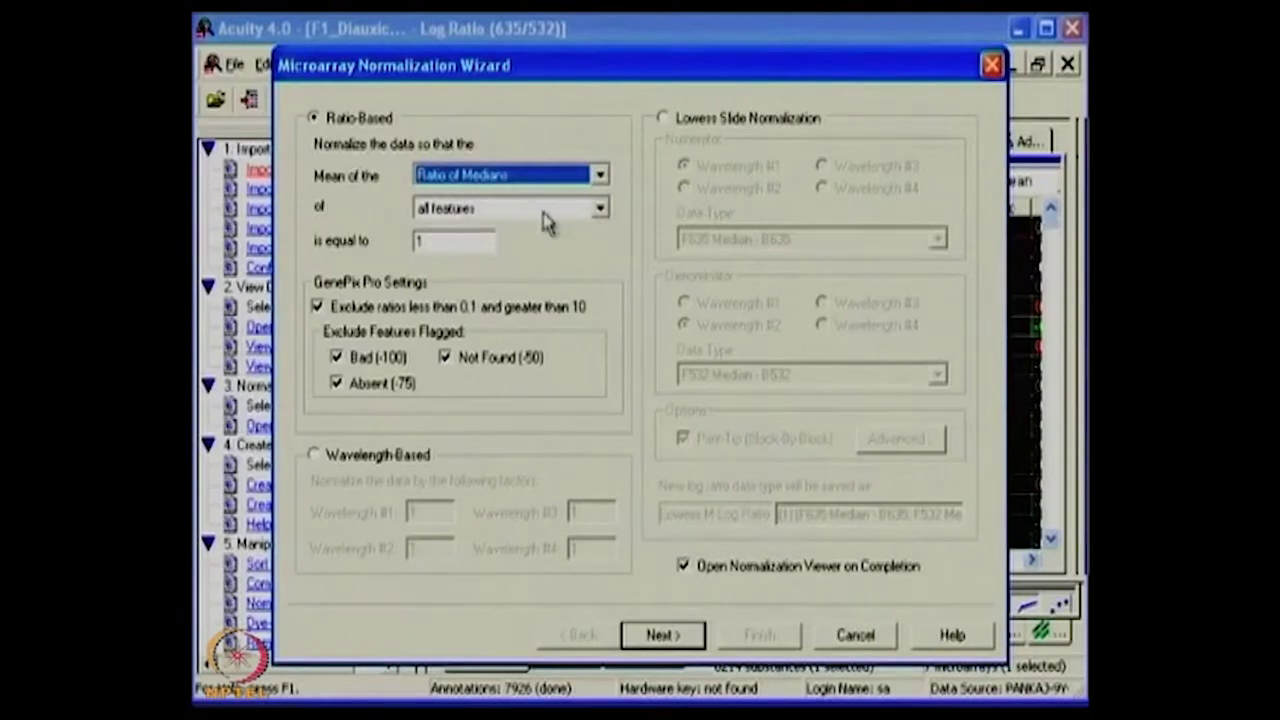
drag(497, 77, 797, 37)
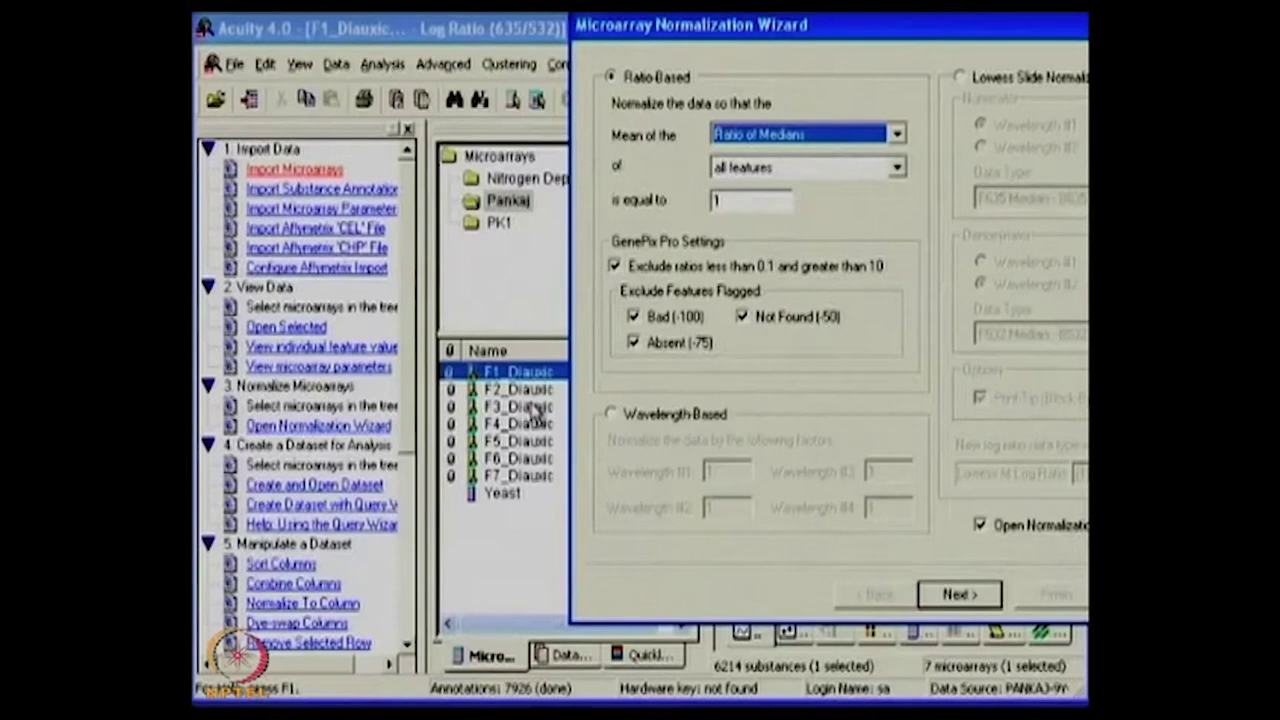
Run a ratio-based normalization of F1_Diauxic with the mean Ratio of Medians of all features equal to 1, and close the resulting plots
click(897, 134)
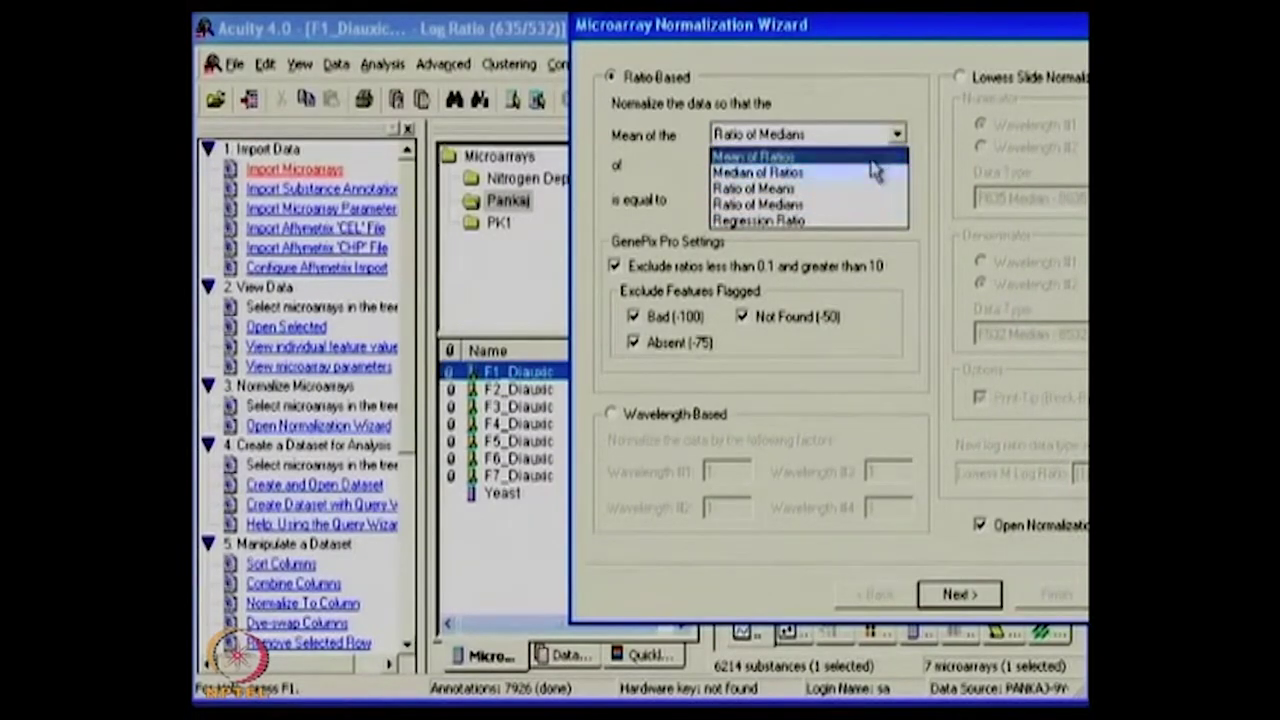
click(857, 206)
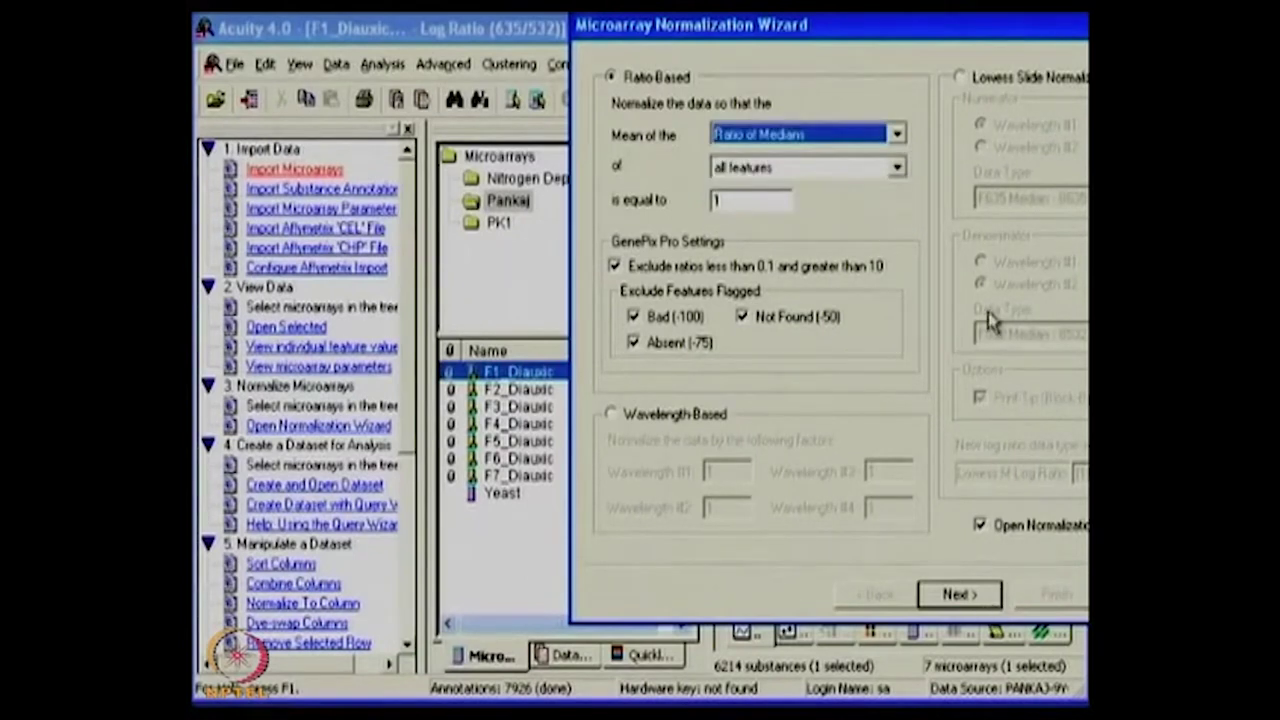
drag(1017, 42, 797, 43)
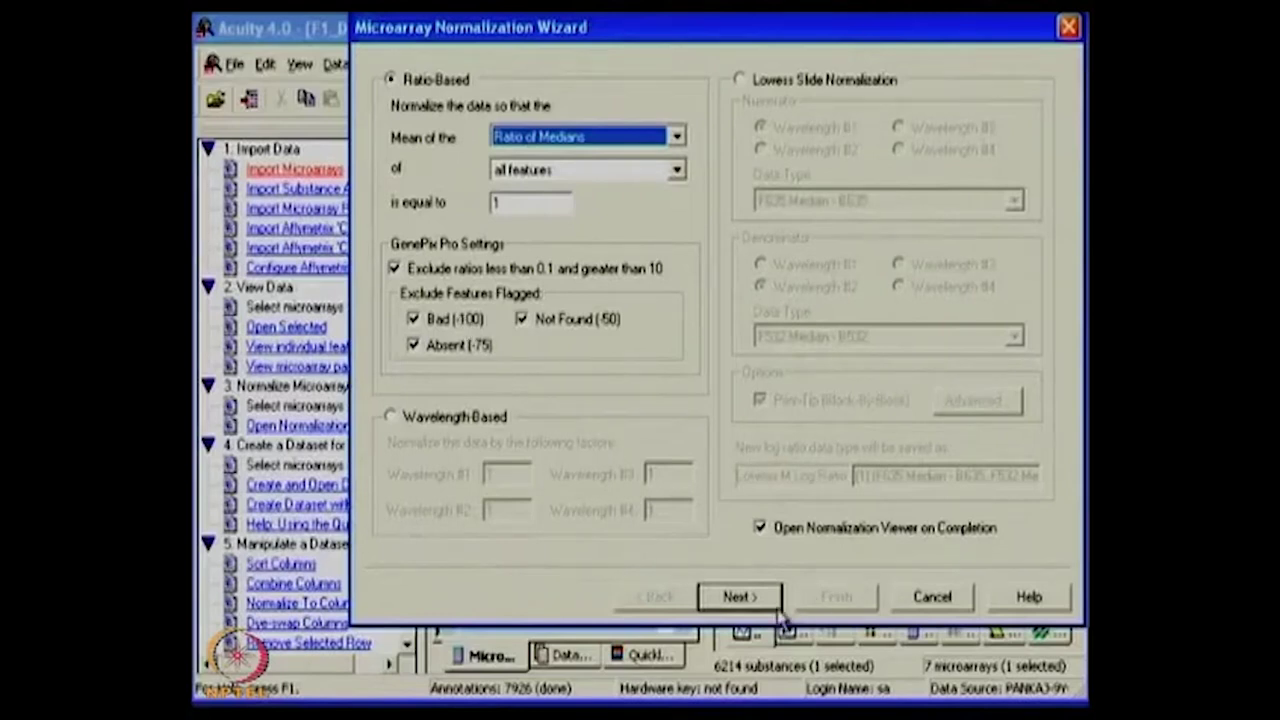
click(748, 598)
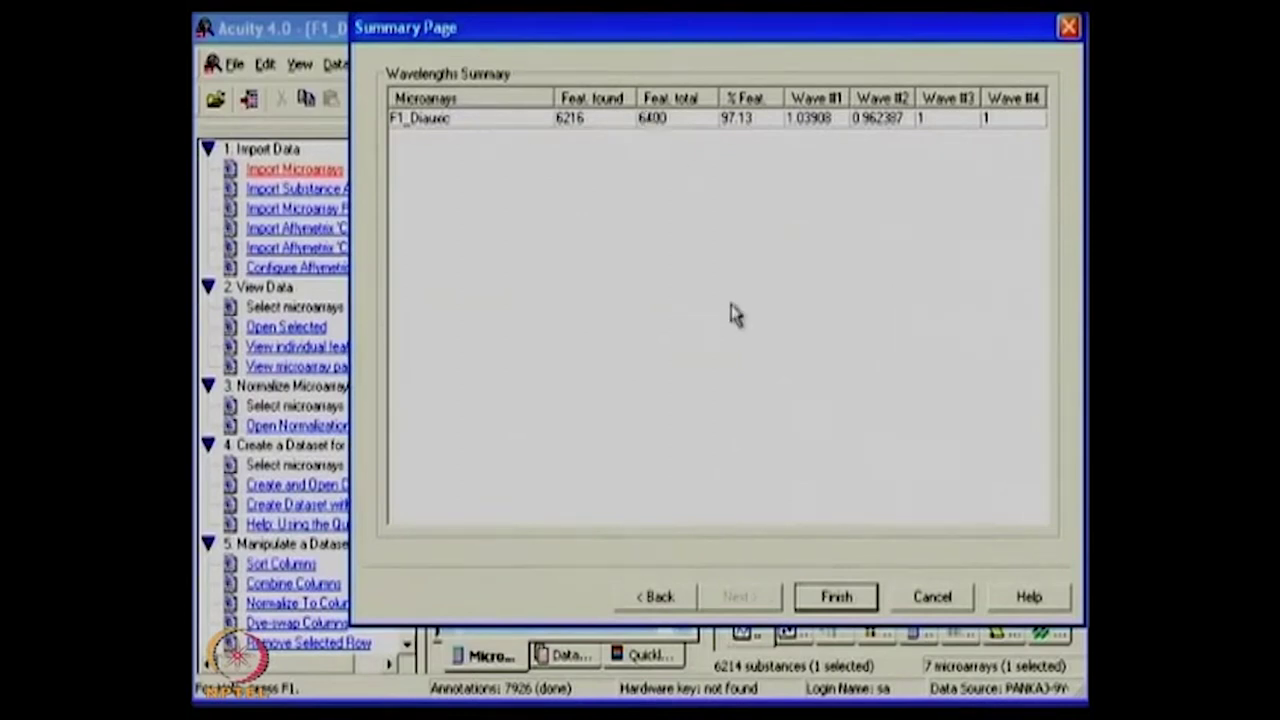
click(836, 600)
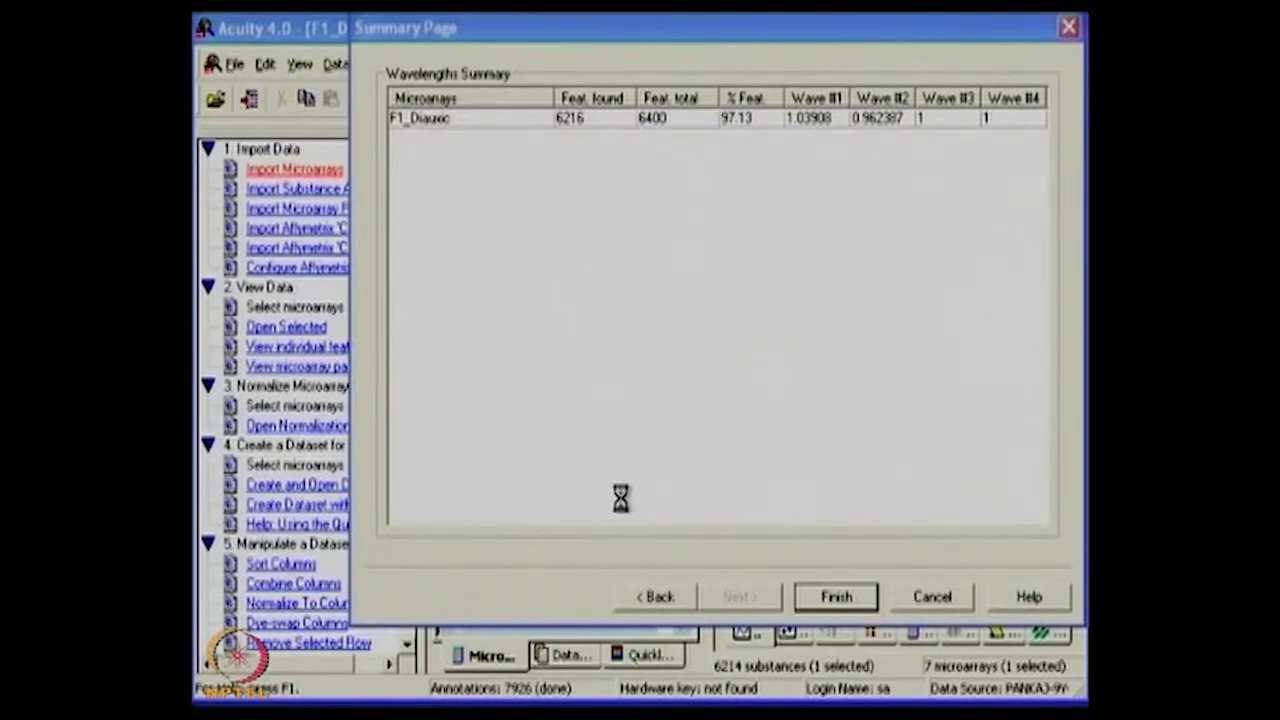
click(836, 597)
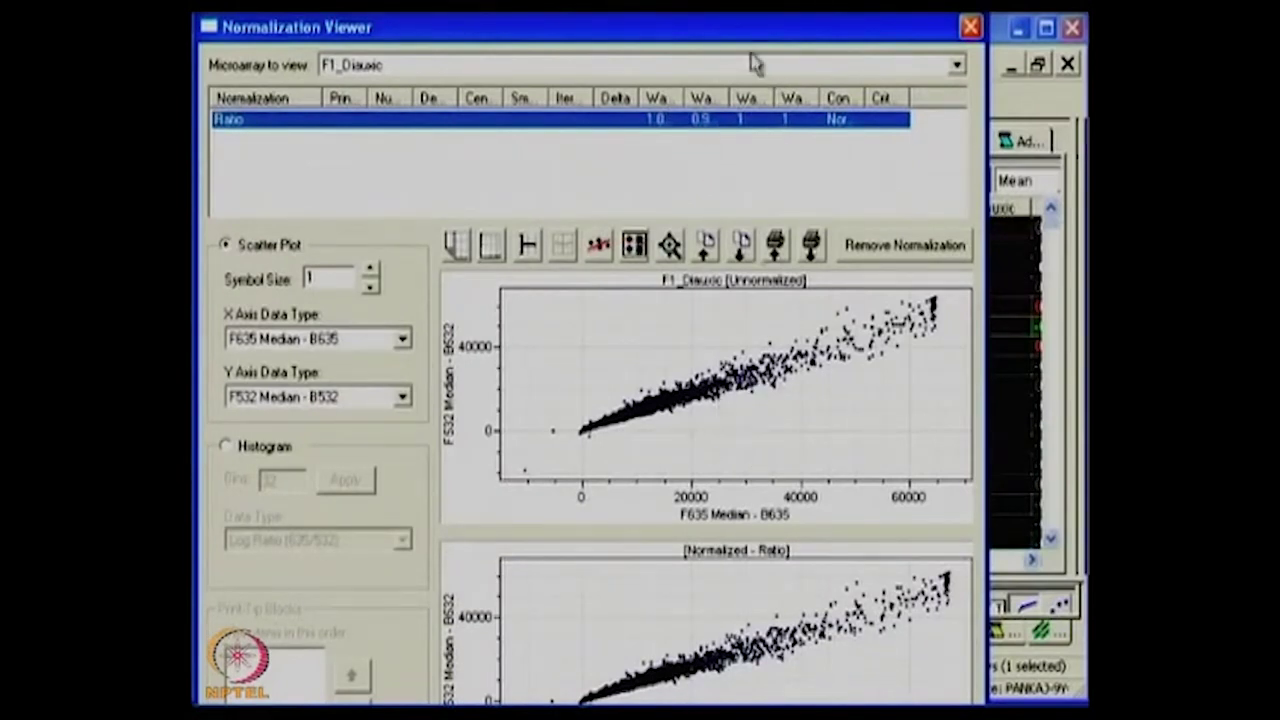
drag(737, 26, 768, 18)
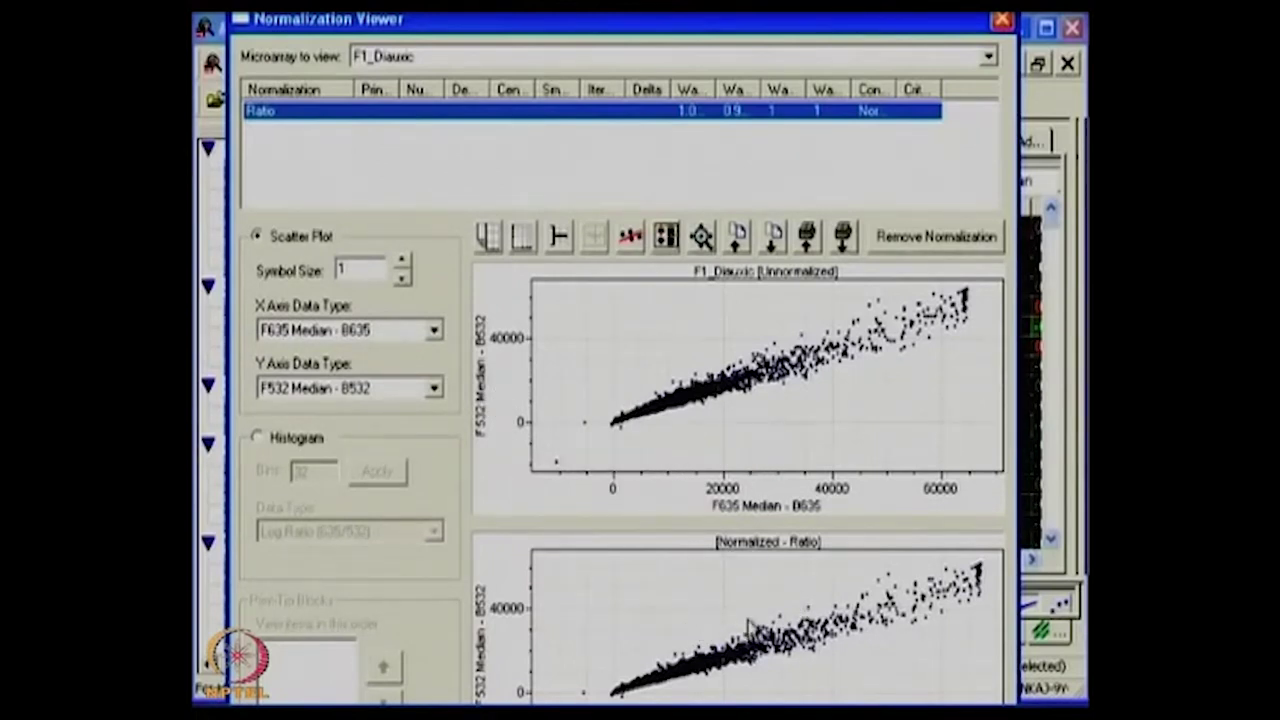
click(1001, 19)
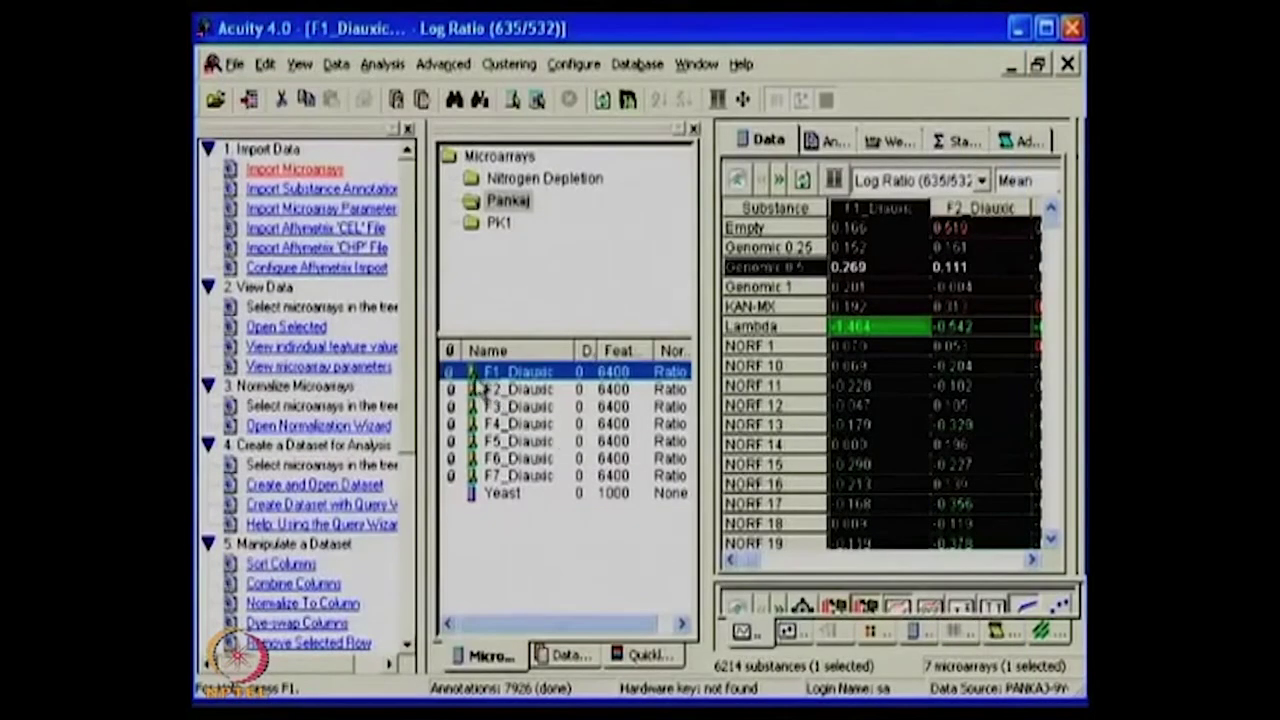
Examine the Ratio normalization of F3_Diauxic in the Normalization Viewer, widening its Normalization column, and close the viewer
click(479, 406)
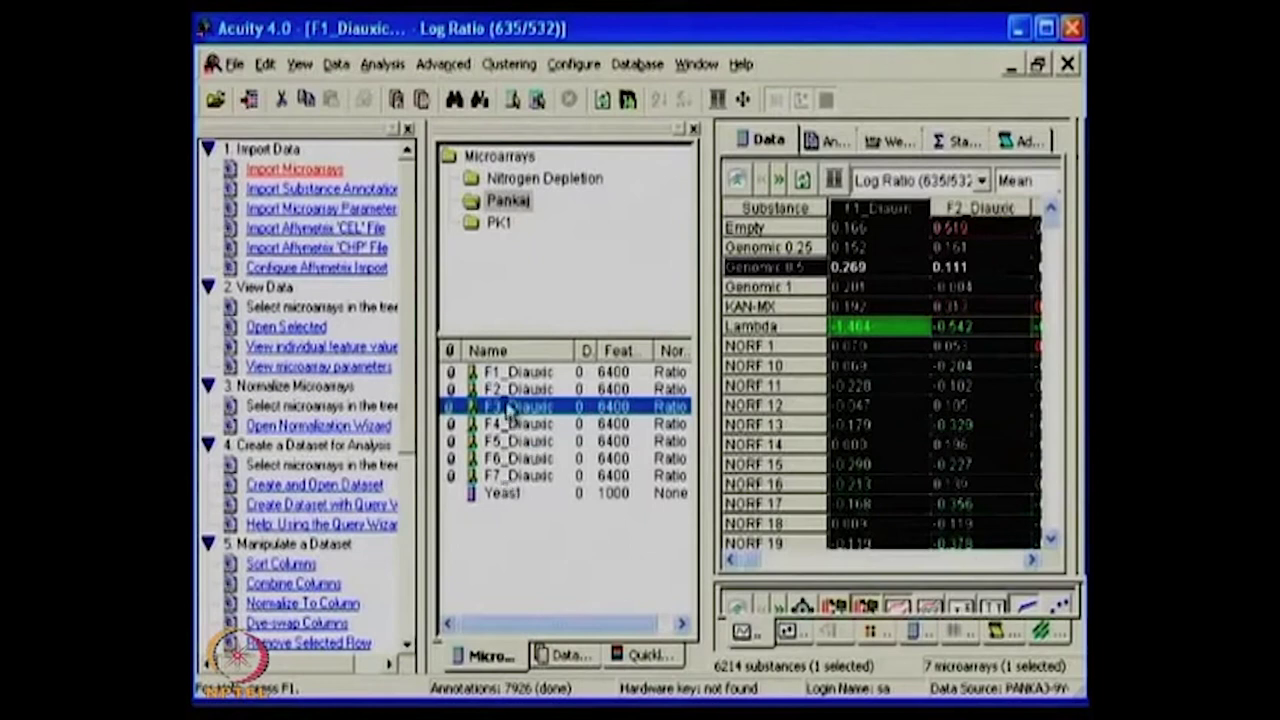
click(490, 392)
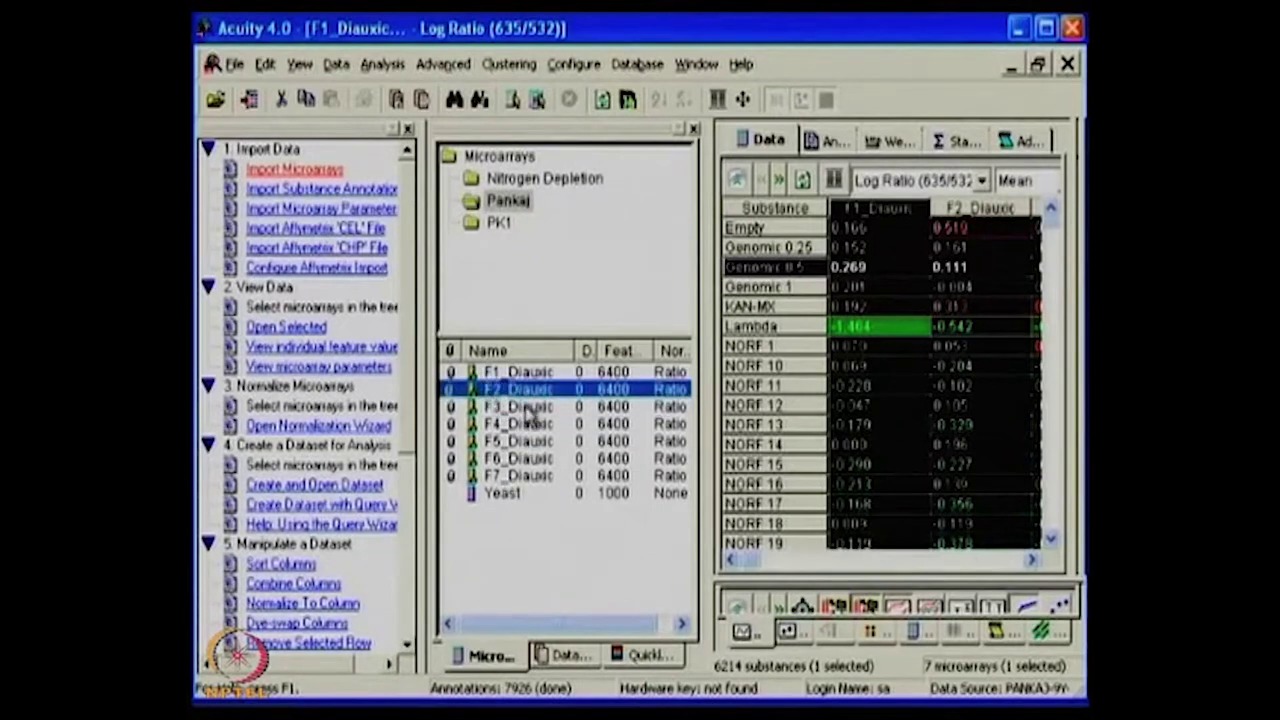
click(517, 406)
right_click(517, 406)
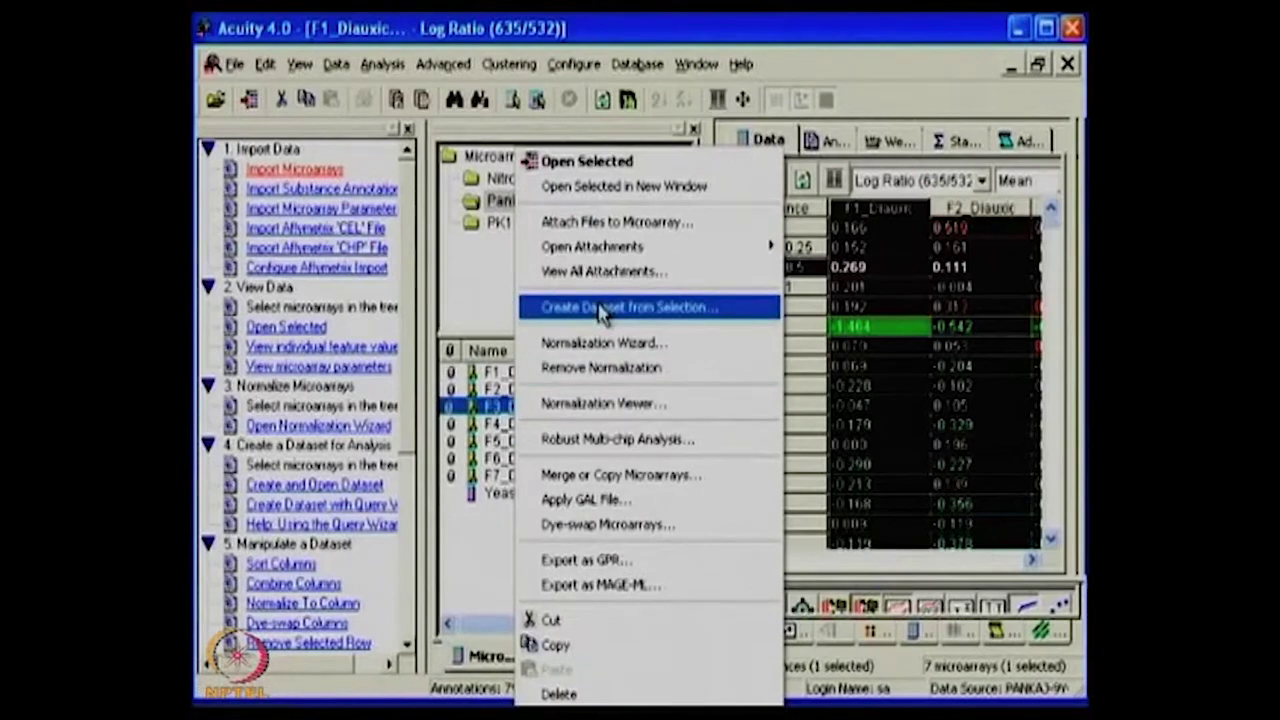
click(578, 405)
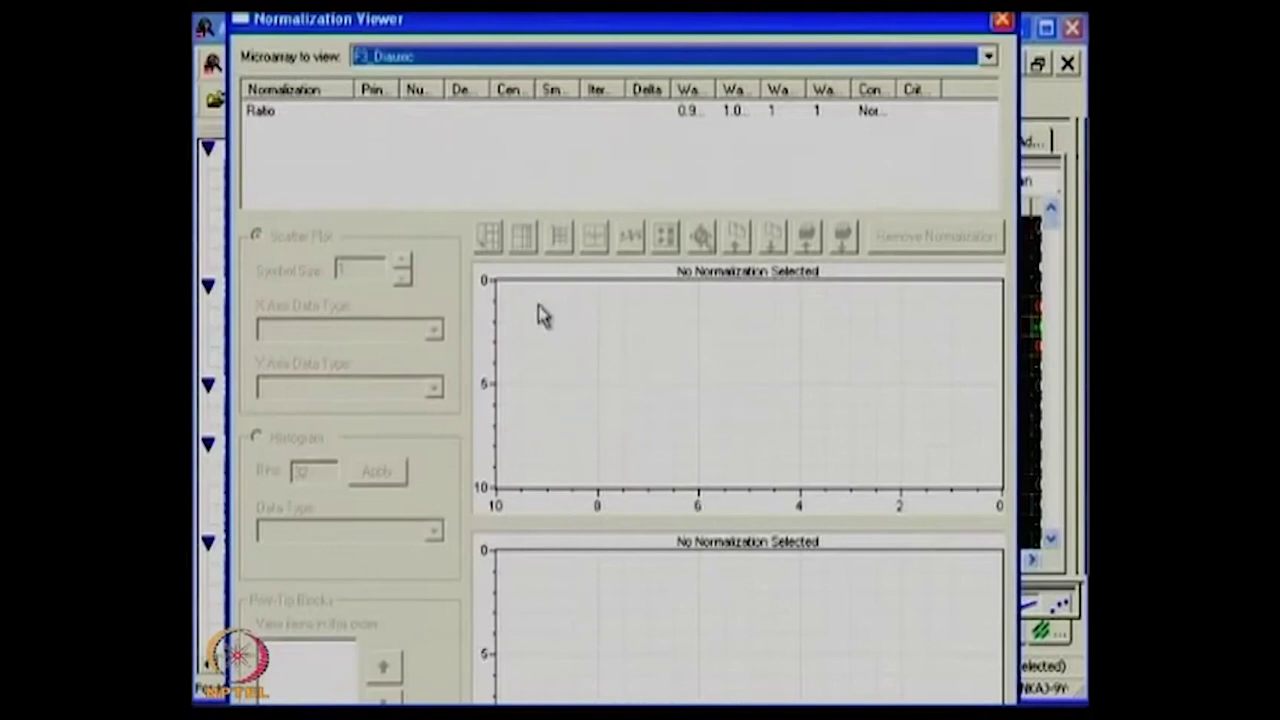
click(261, 113)
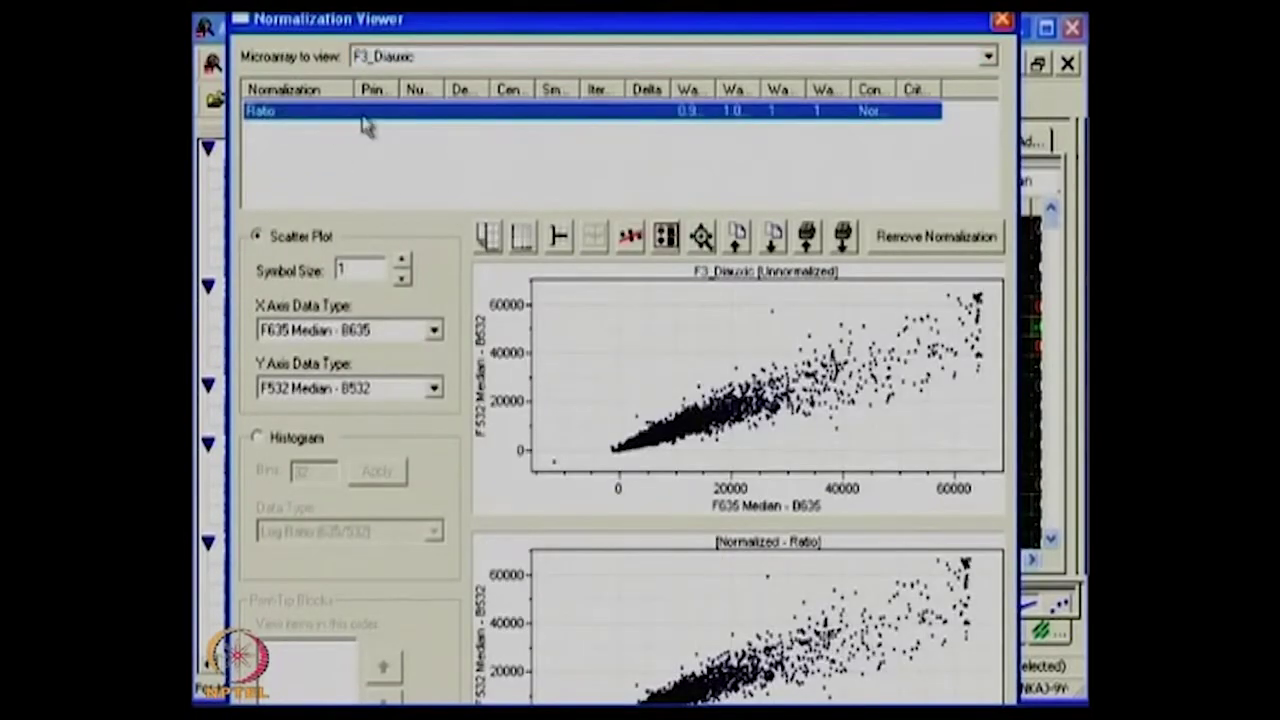
drag(350, 89, 415, 89)
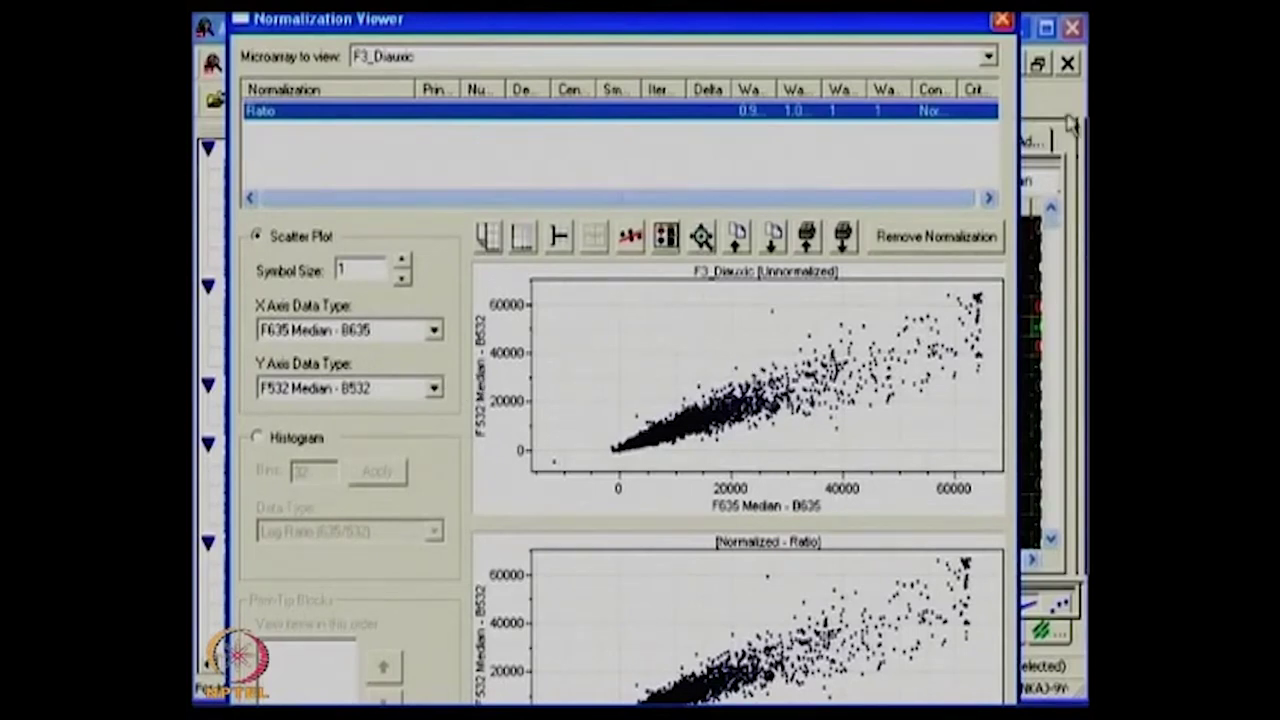
click(1003, 19)
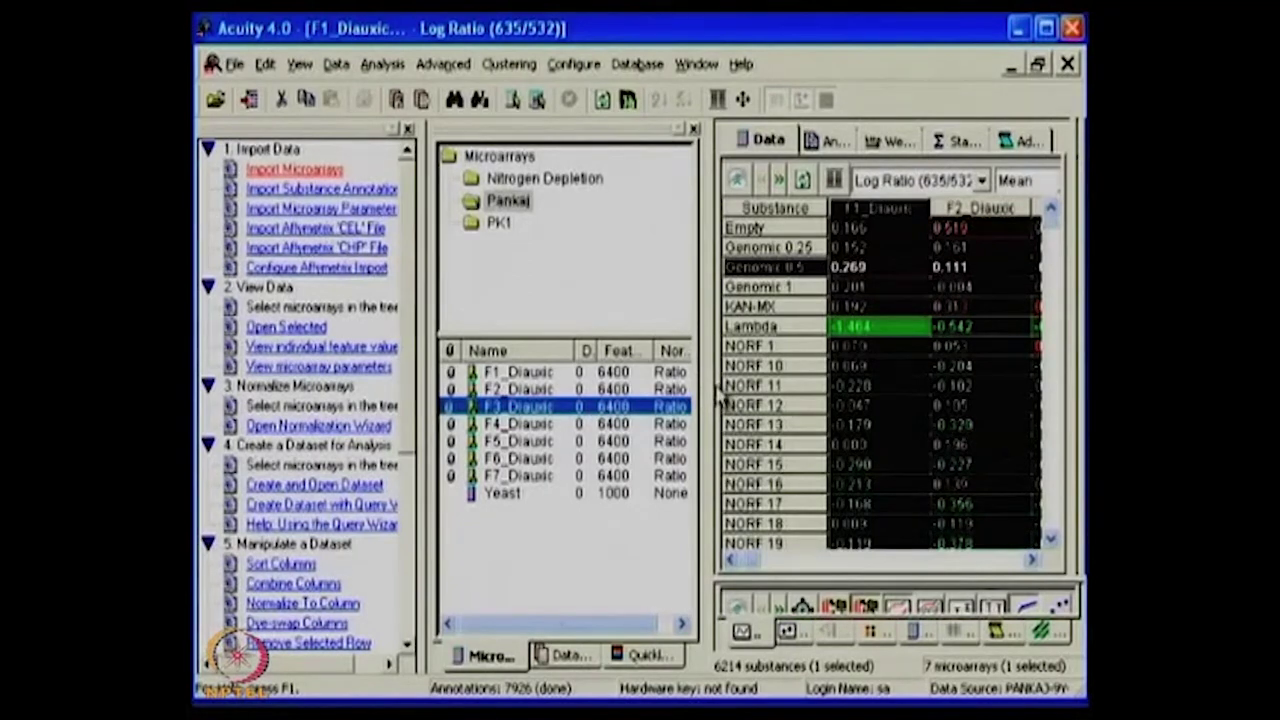
Narrow the microarray list to give the log ratio data more room
drag(712, 382, 626, 380)
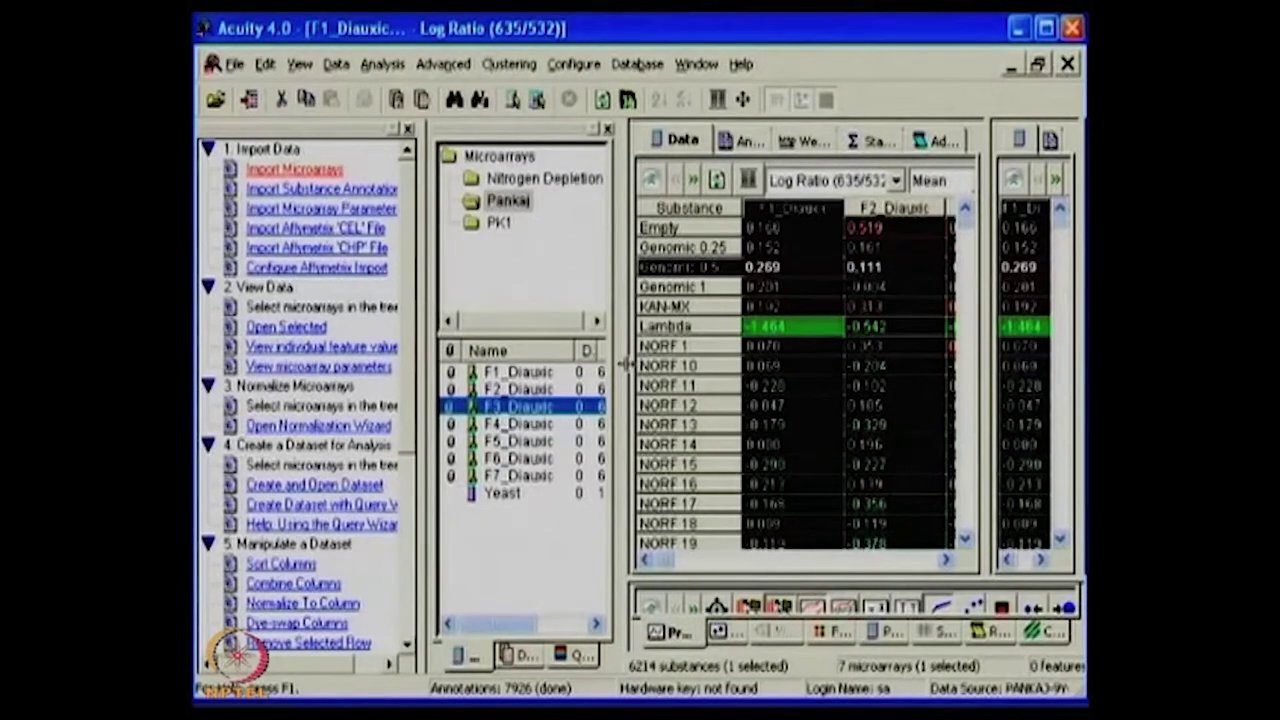
right_click(528, 408)
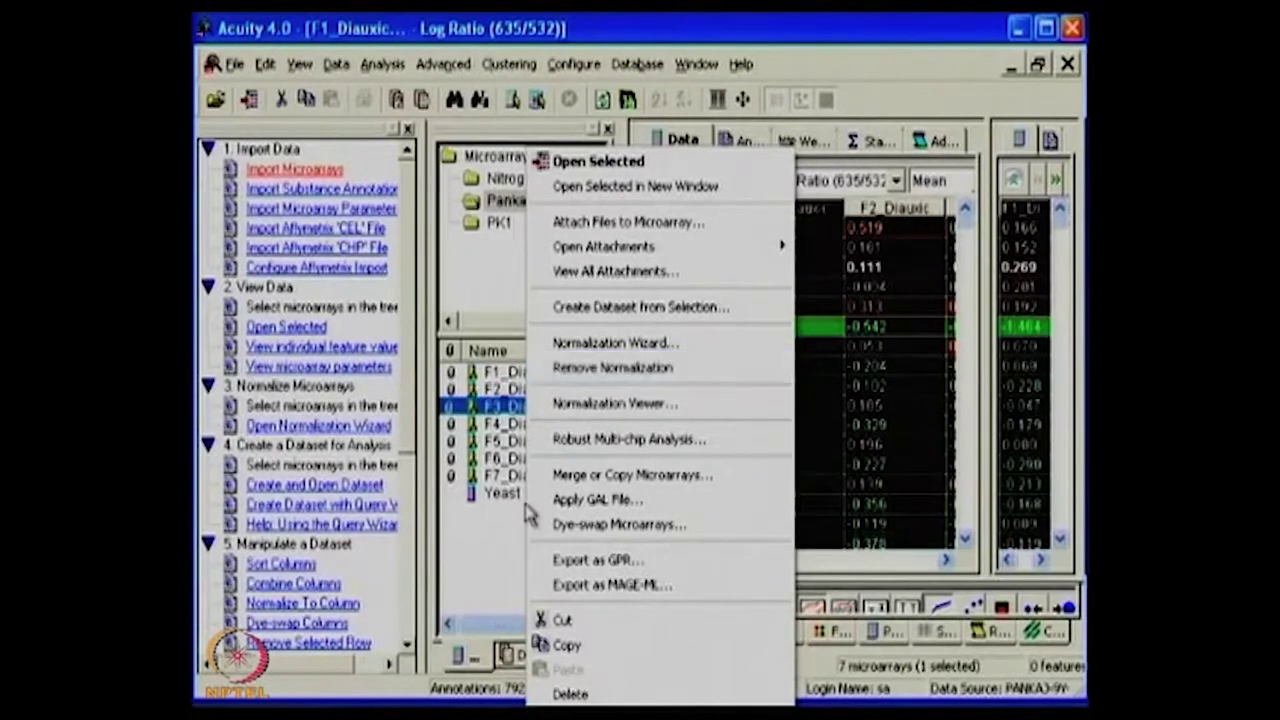
click(470, 552)
click(516, 373)
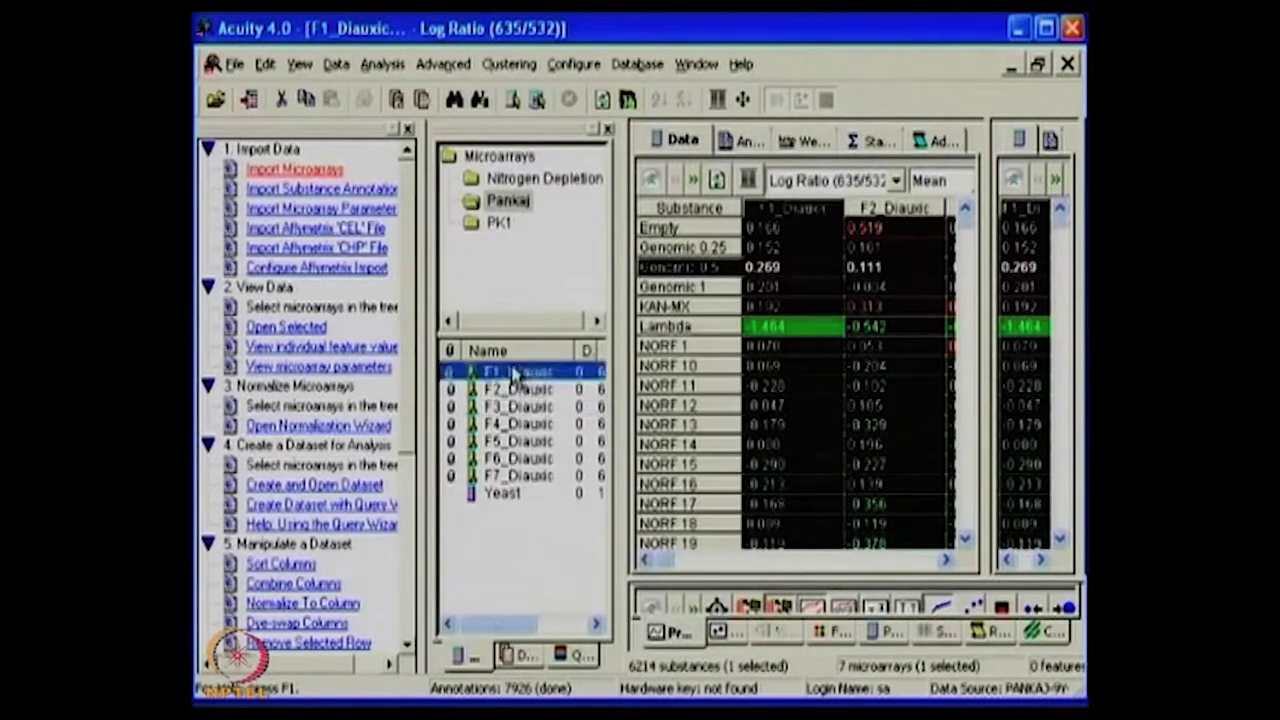
shift+click(520, 476)
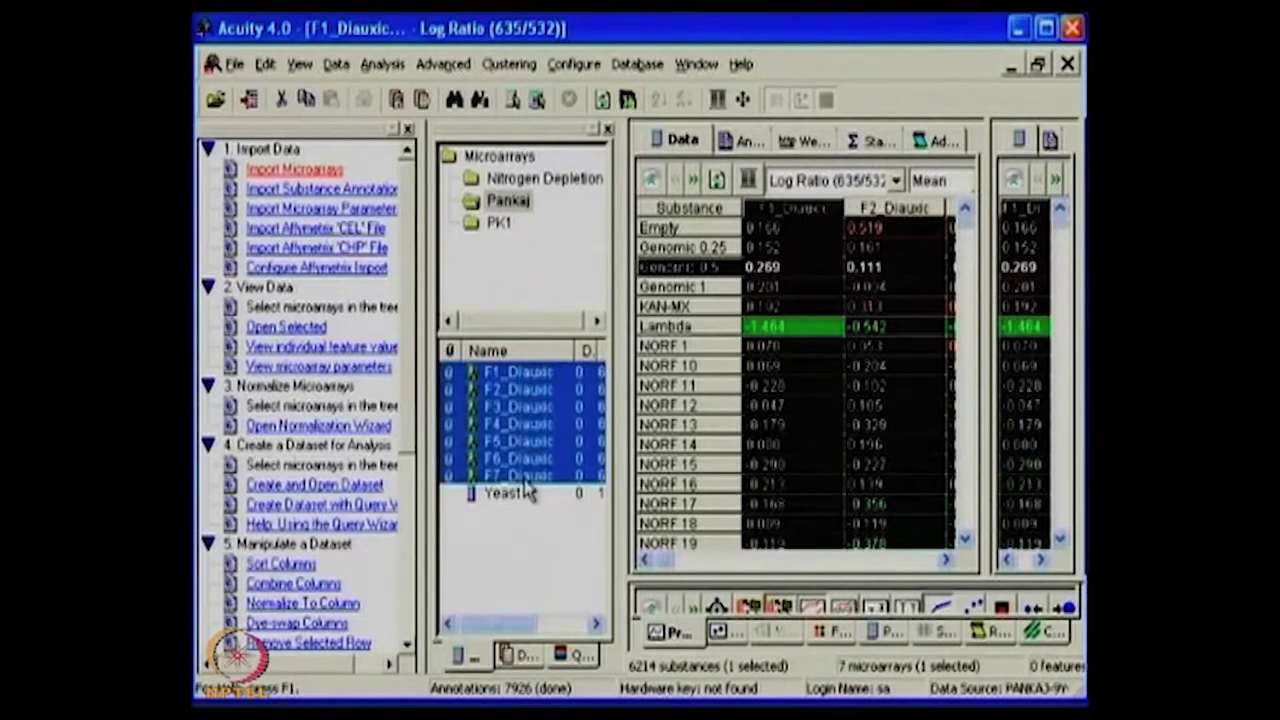
right_click(515, 435)
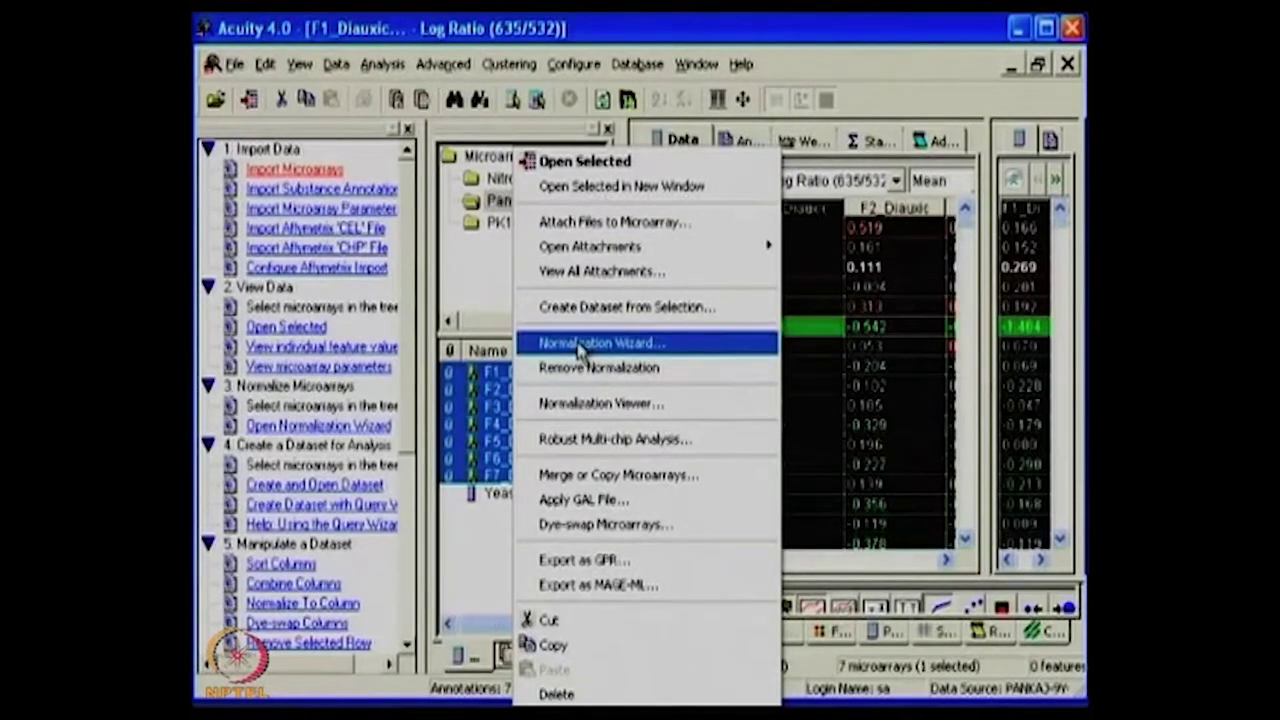
click(463, 575)
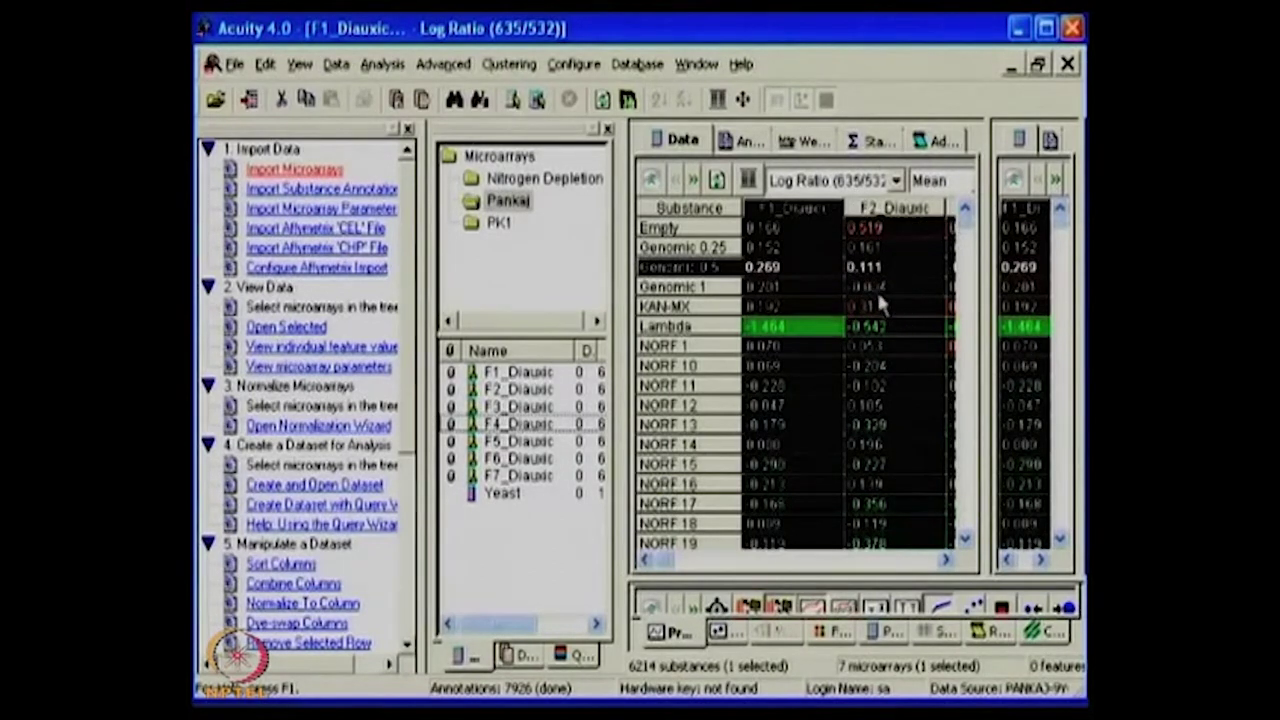
Shrink the log ratio columns of all microarrays into a narrow colour heat map, and browse down to the YCR substances
mouse_move(666, 561)
mouse_down()
mouse_move(889, 564)
mouse_move(828, 574)
mouse_move(650, 563)
mouse_up()
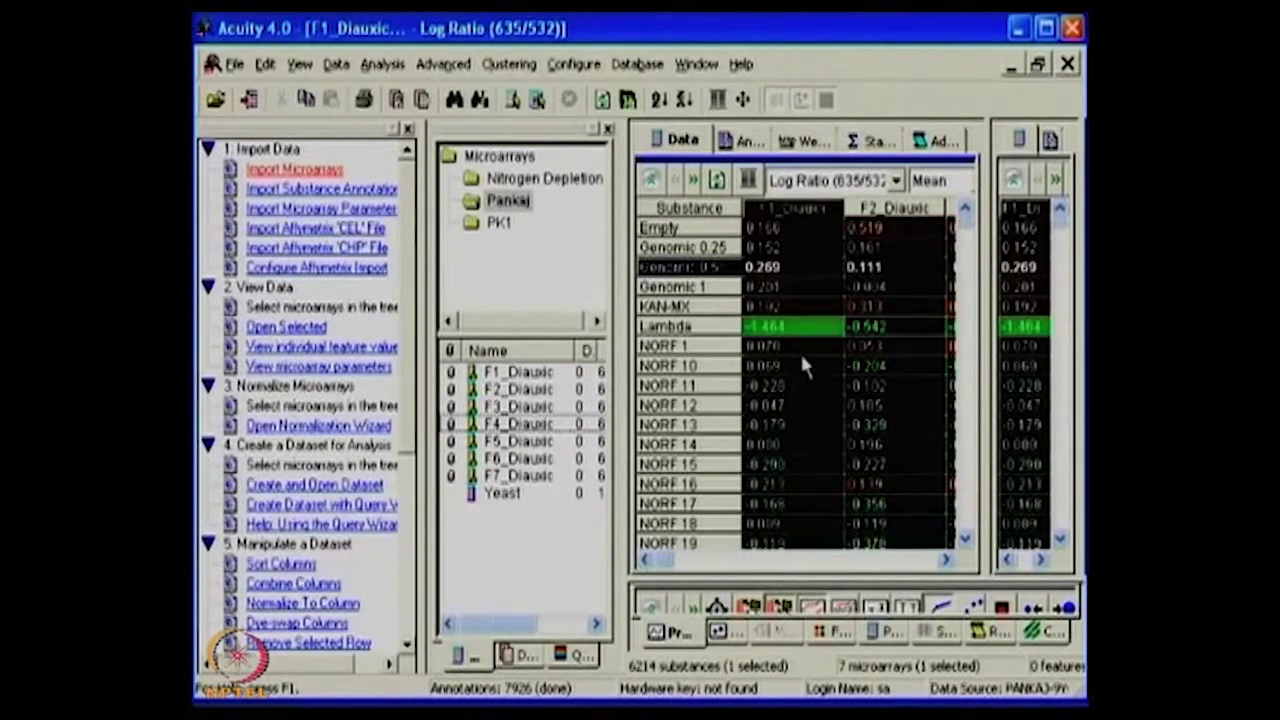
right_click(807, 212)
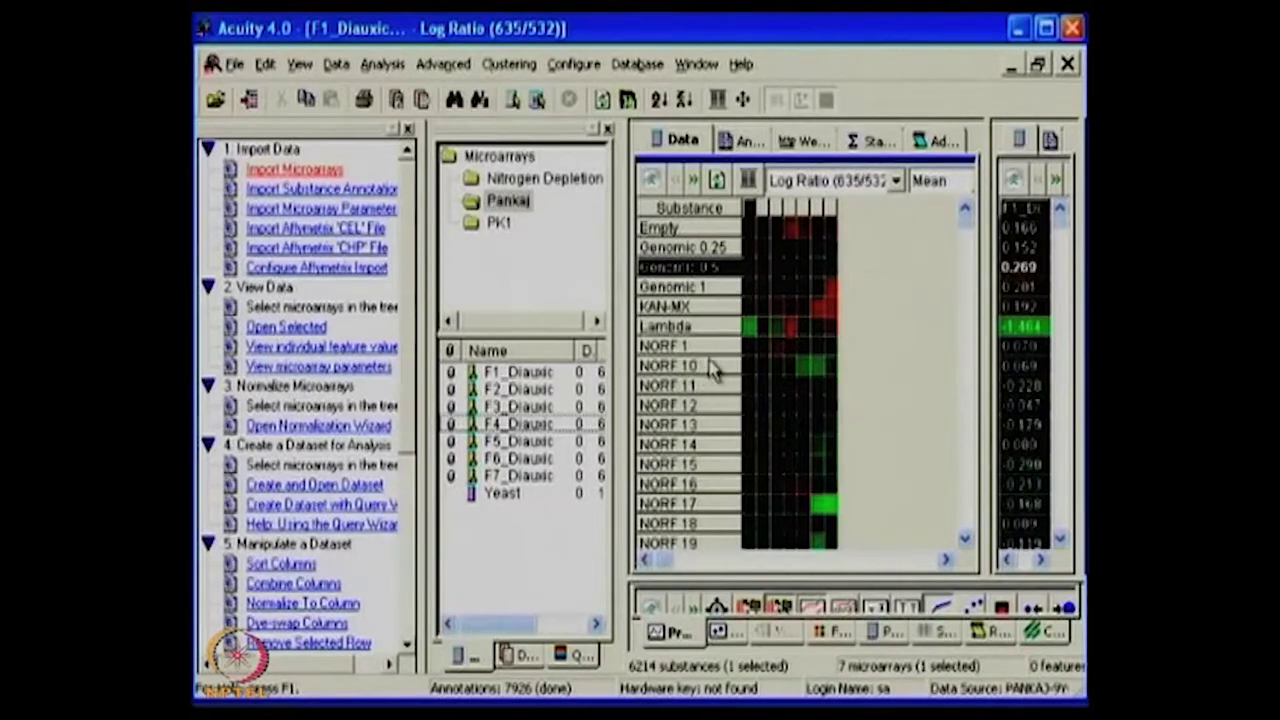
drag(970, 229, 968, 270)
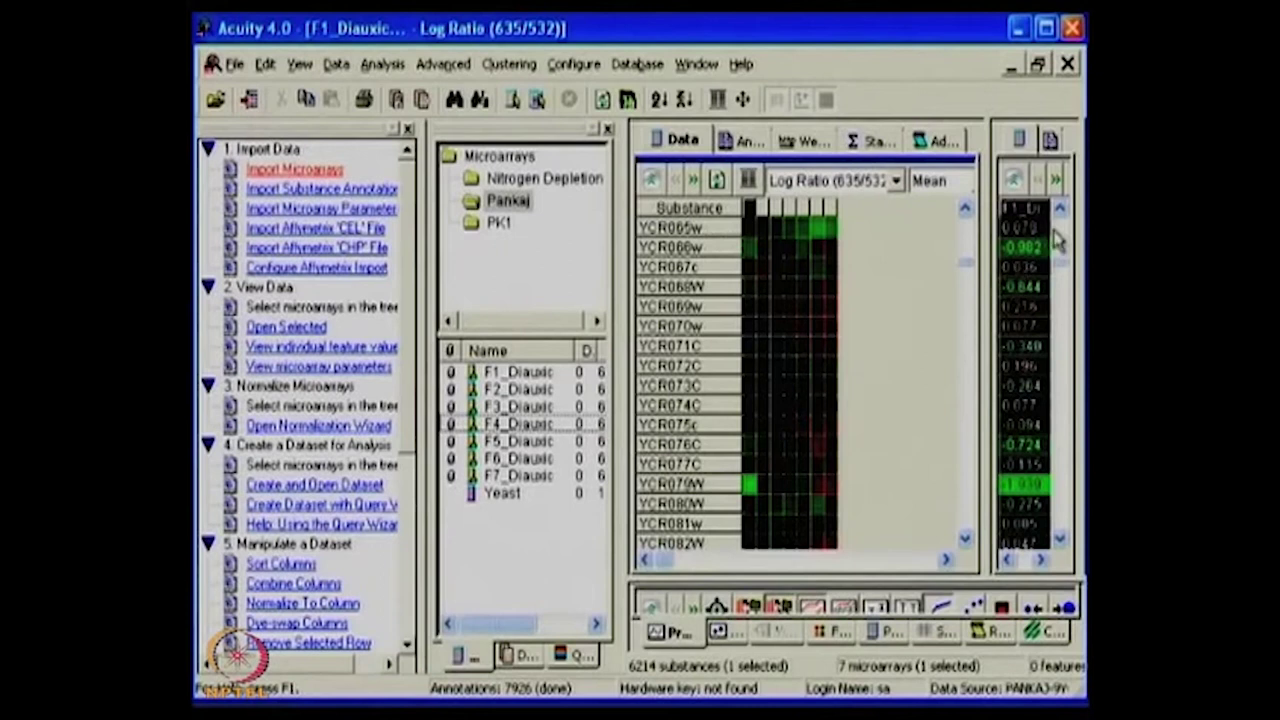
Show the substance annotations in the second data pane beside the heat map, and widen the heat map pane again
drag(1003, 258, 846, 255)
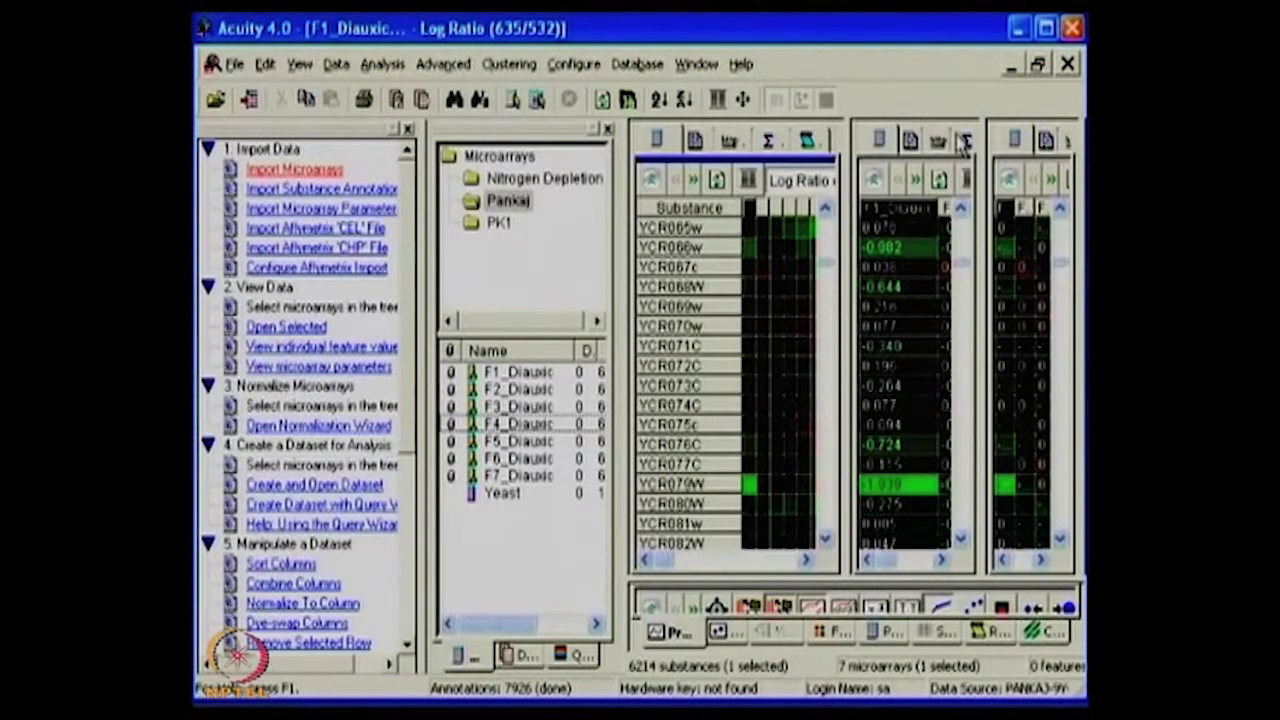
click(910, 140)
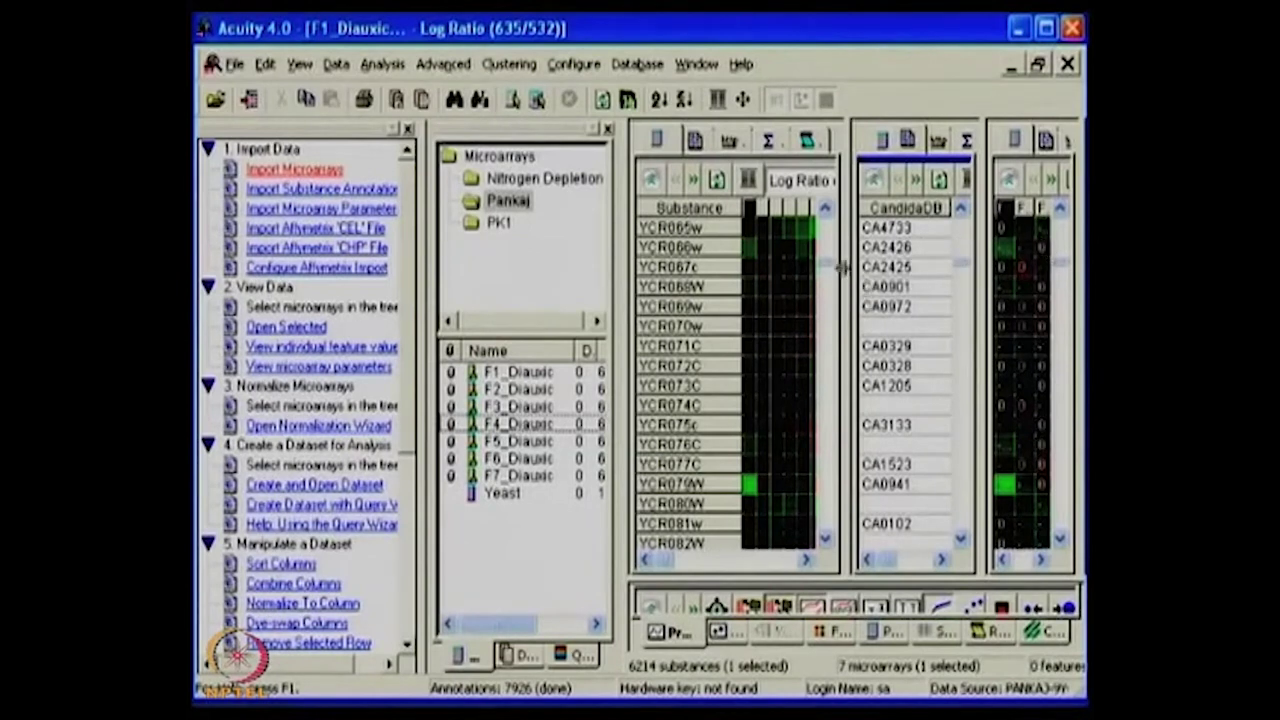
drag(845, 266, 1038, 262)
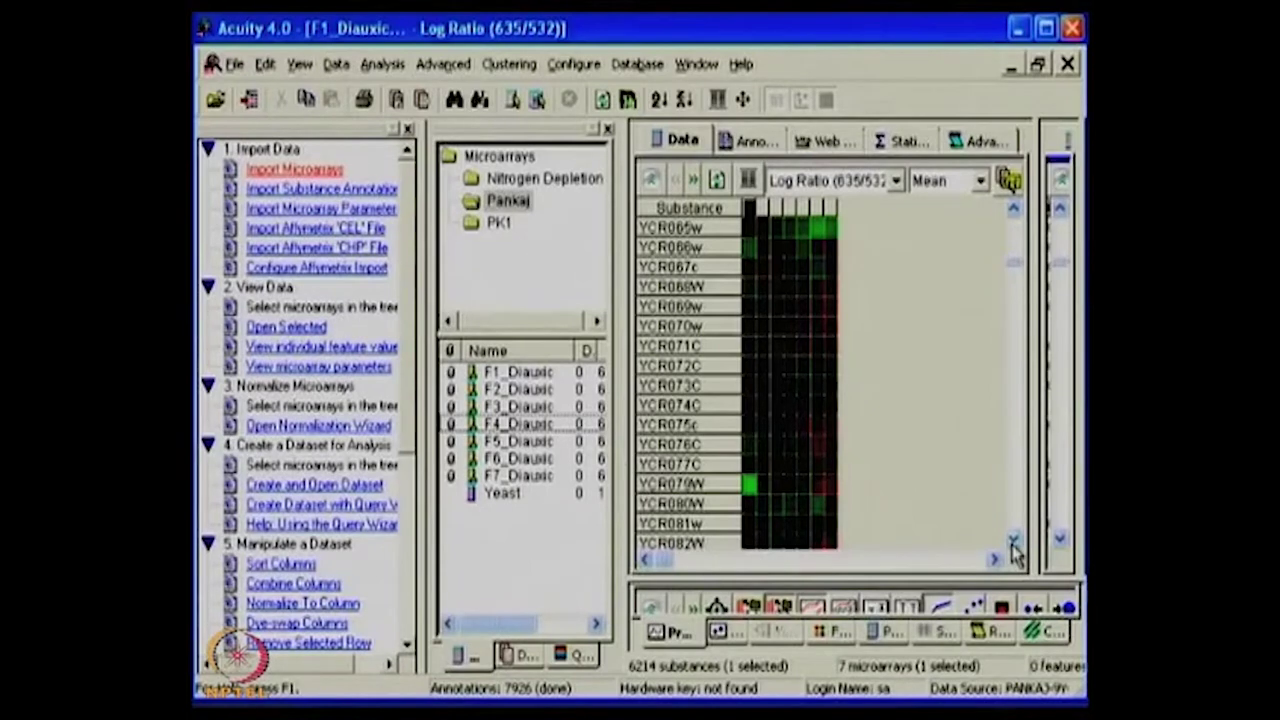
Browse the heat map down to the final YPR substances and auto-fit all log ratio columns to their contents
drag(1013, 541, 1013, 541)
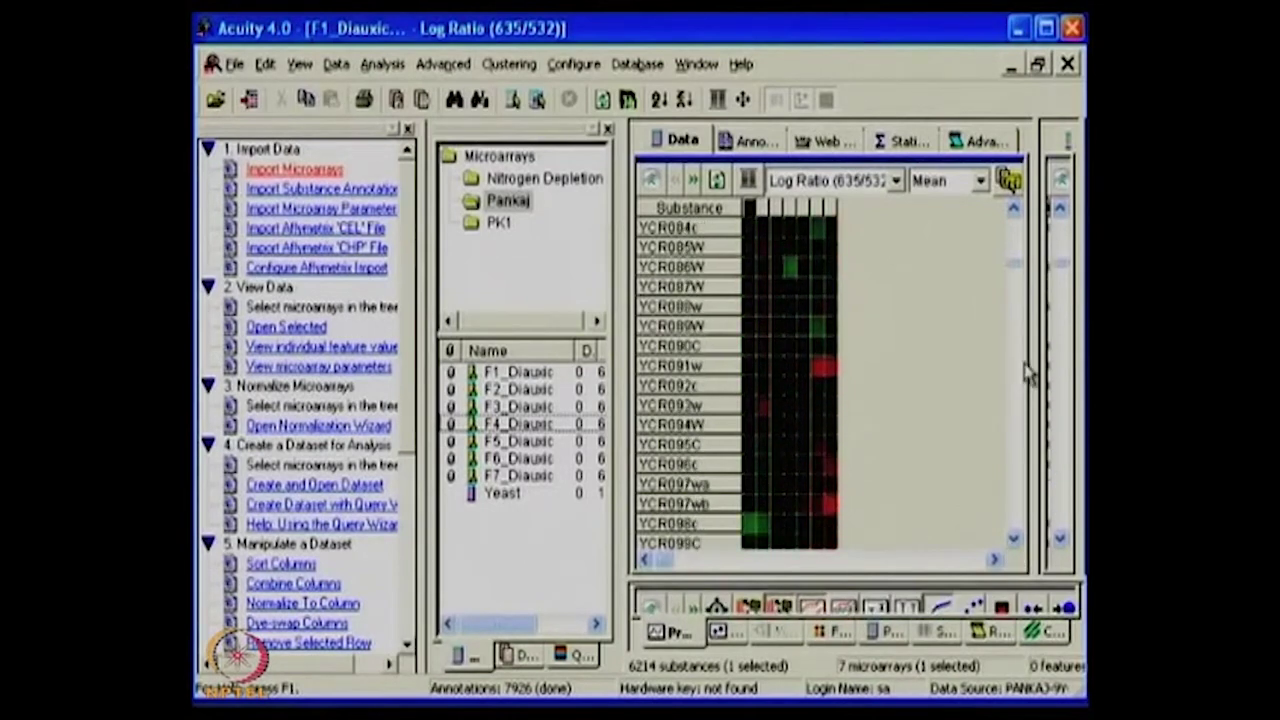
drag(1013, 262, 1010, 540)
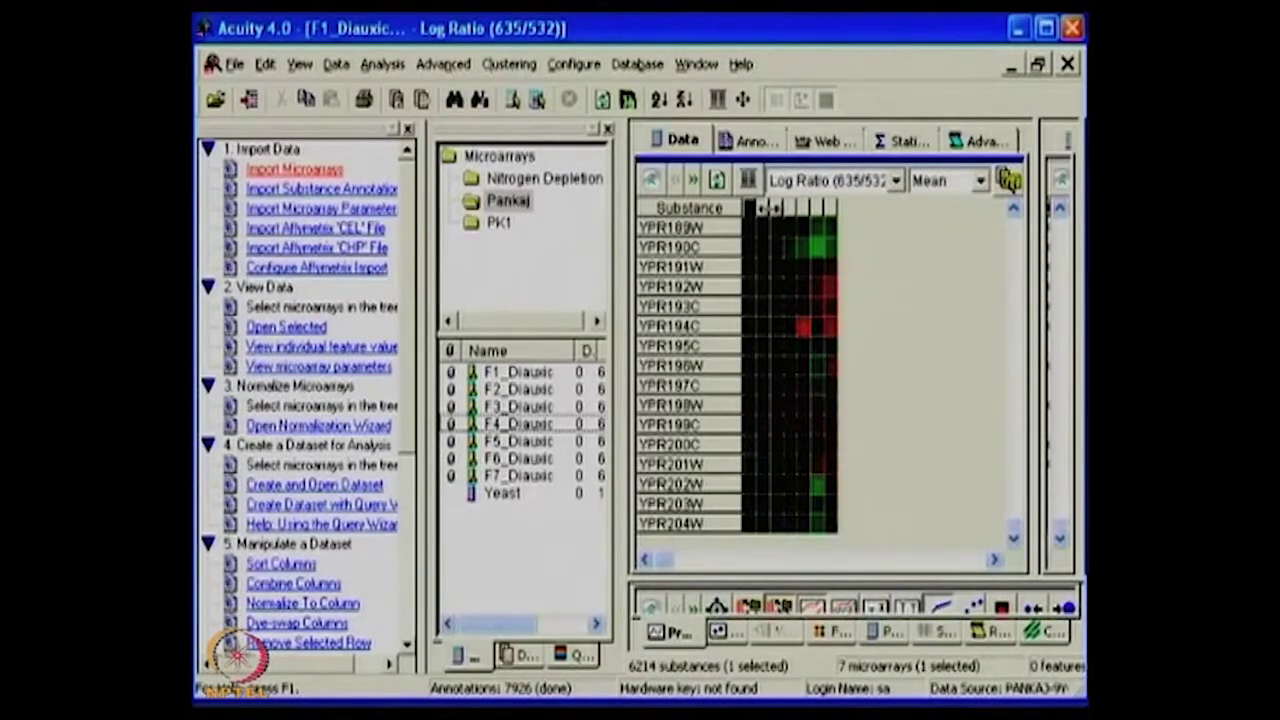
right_click(766, 218)
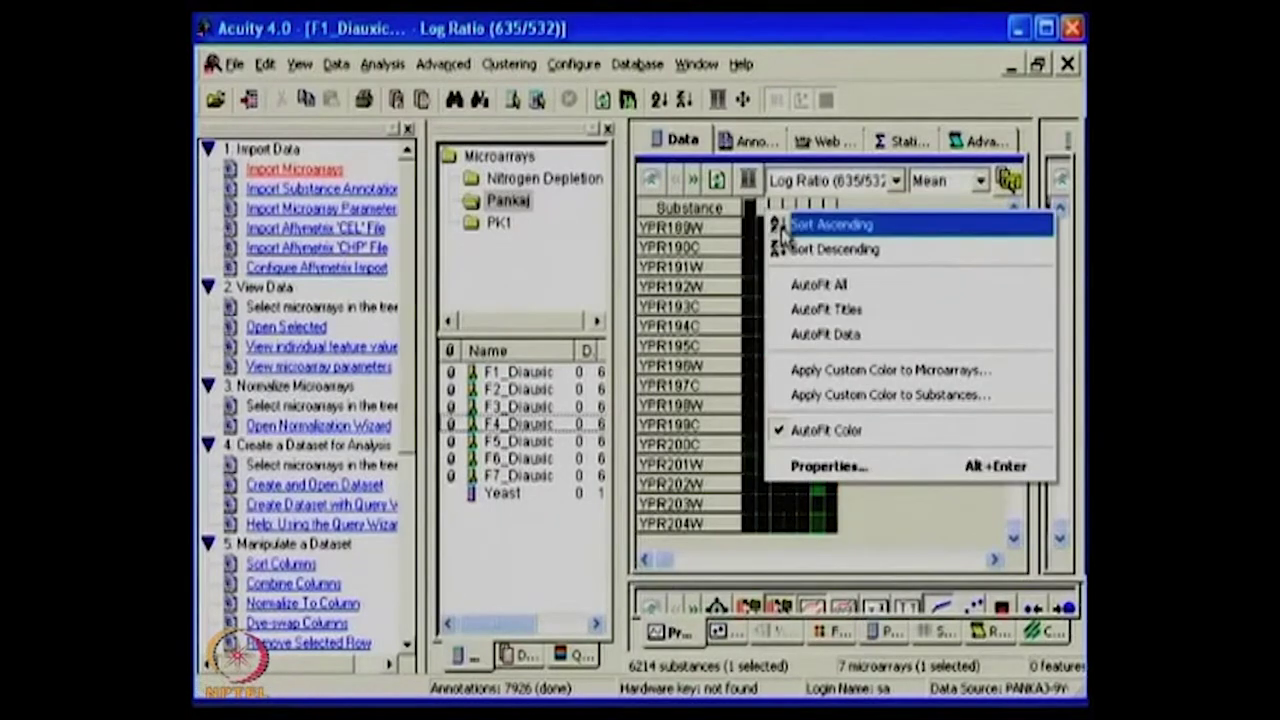
click(791, 289)
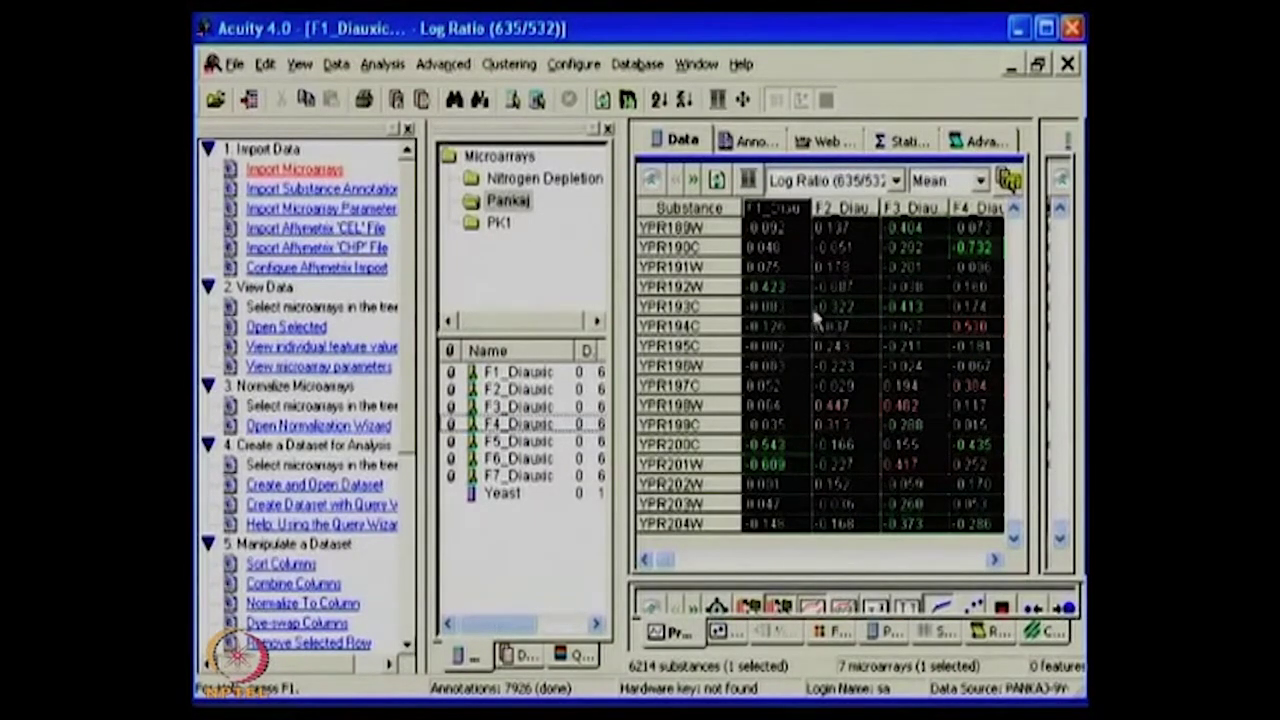
Look over the existing datasets, and start creating a dataset from the microarrays F1_Diauxic to F7_Diauxic
click(522, 658)
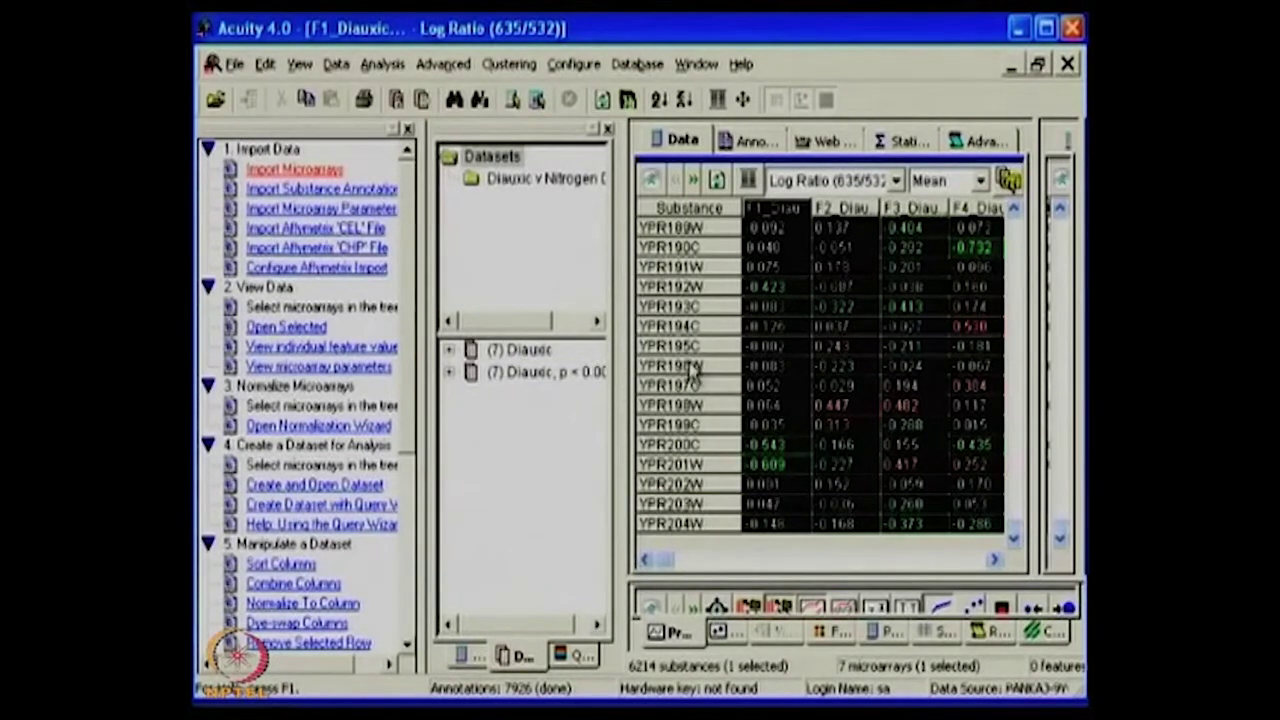
click(476, 658)
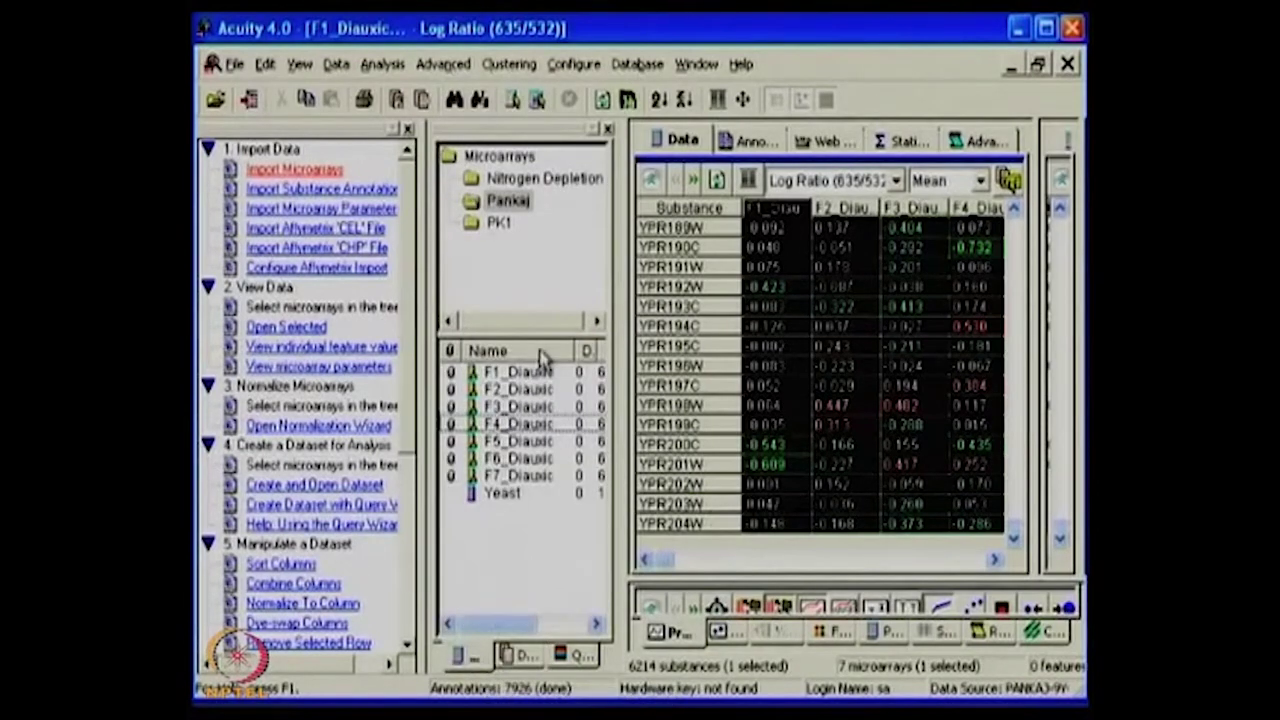
click(524, 376)
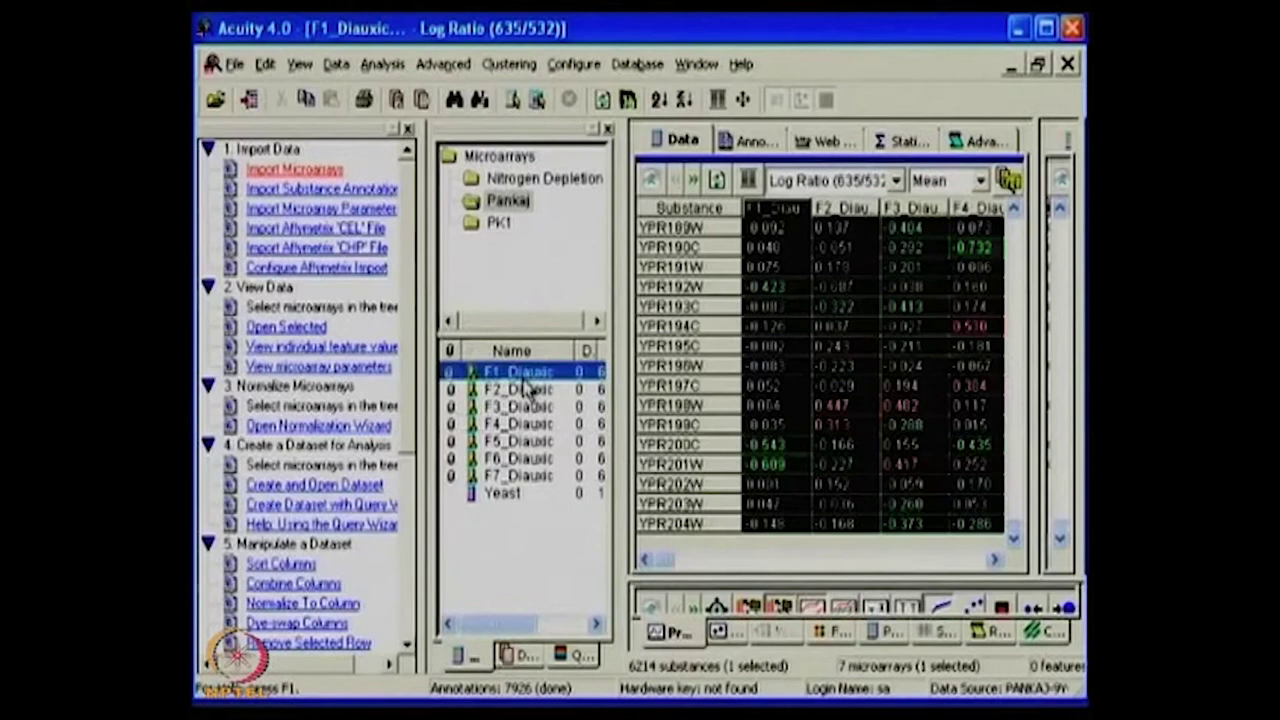
shift+click(531, 477)
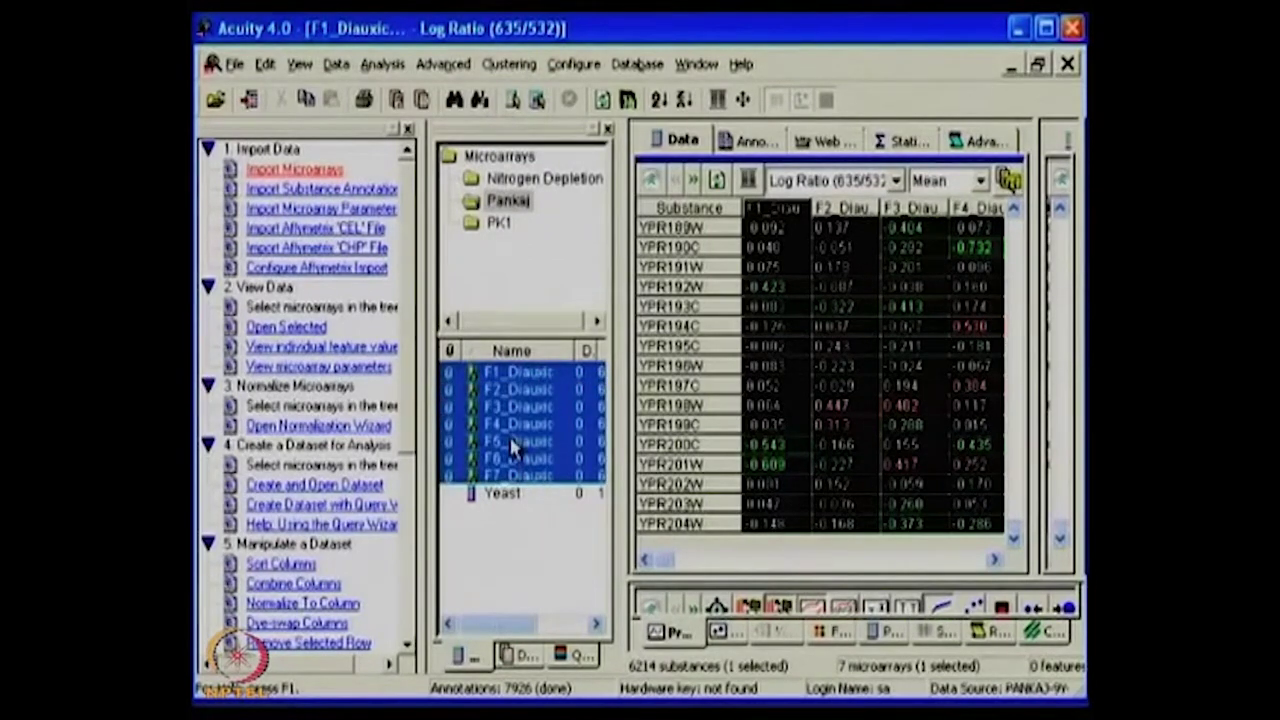
right_click(514, 447)
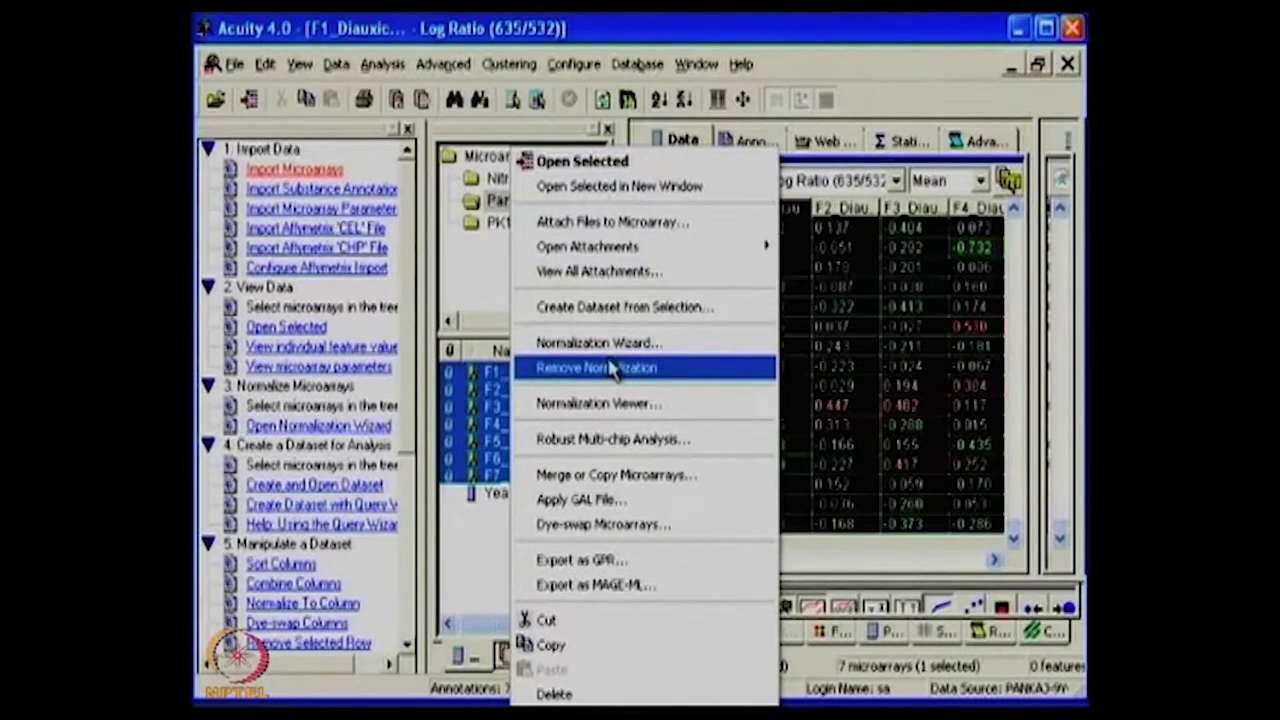
click(556, 314)
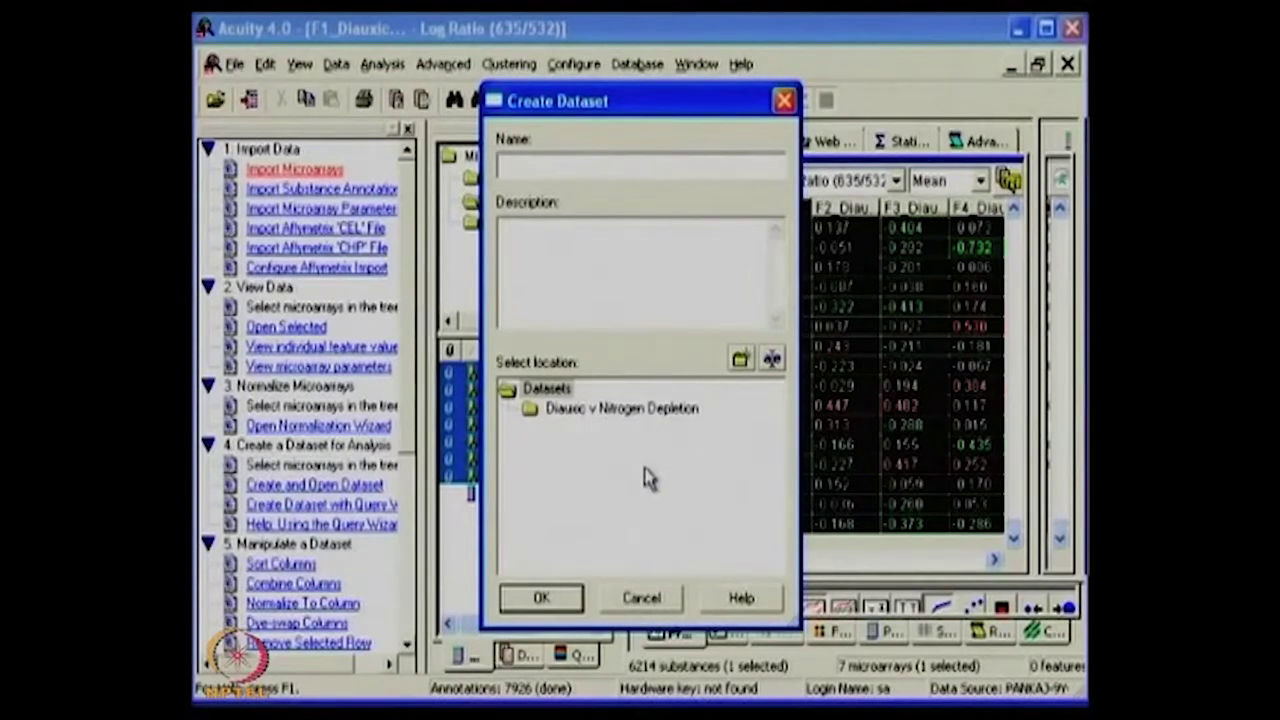
Name the dataset Traiing and create it in the Diauxic v Nitrogen Depletion folder
click(575, 428)
click(562, 412)
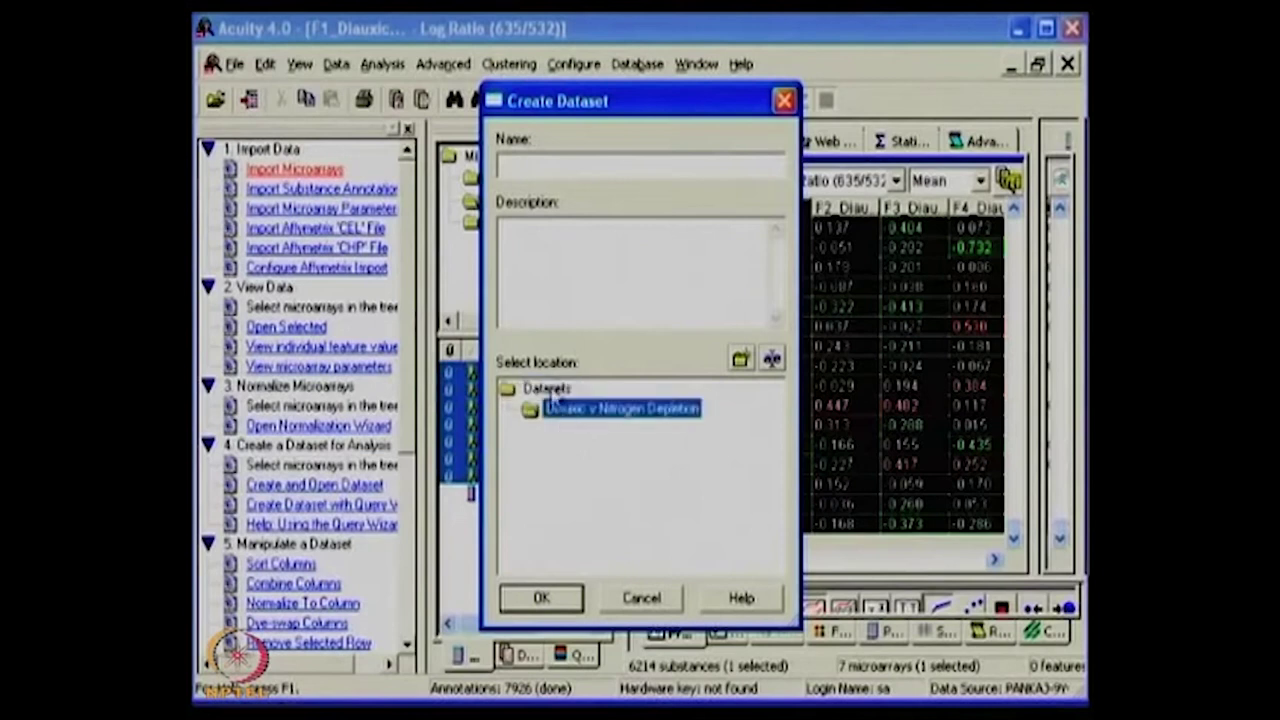
click(518, 168)
text(Teailing)
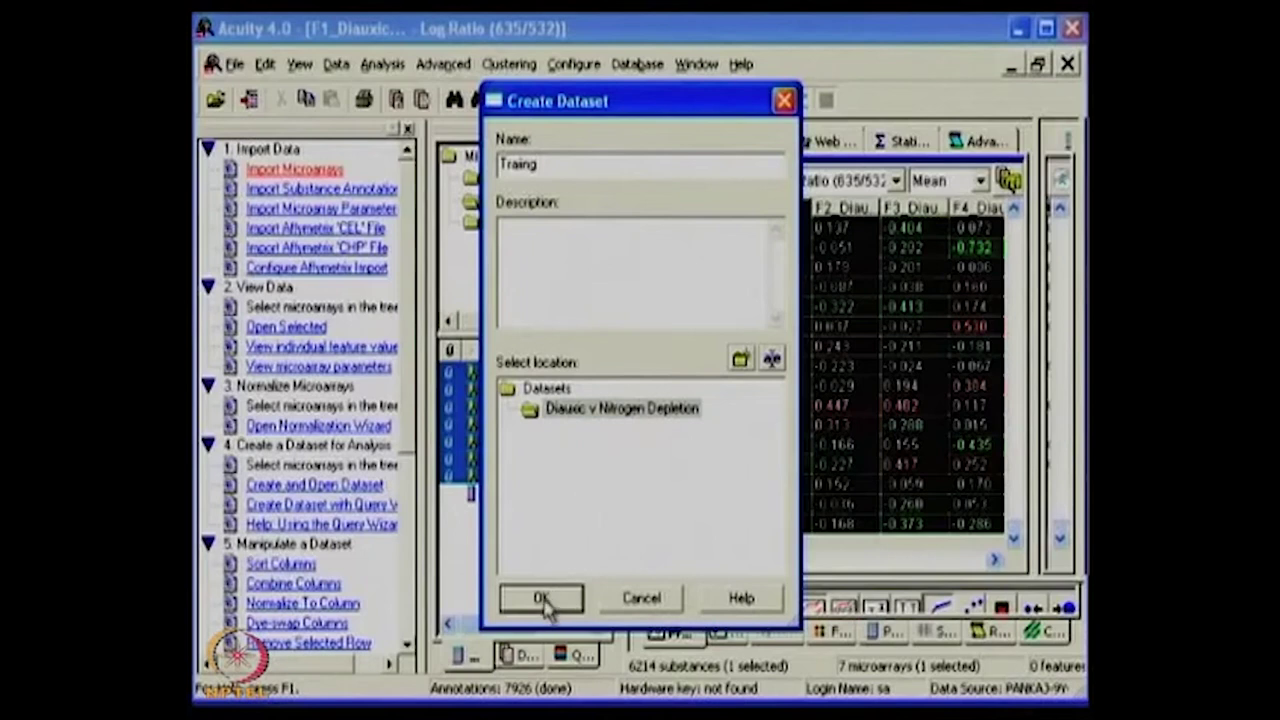
click(541, 597)
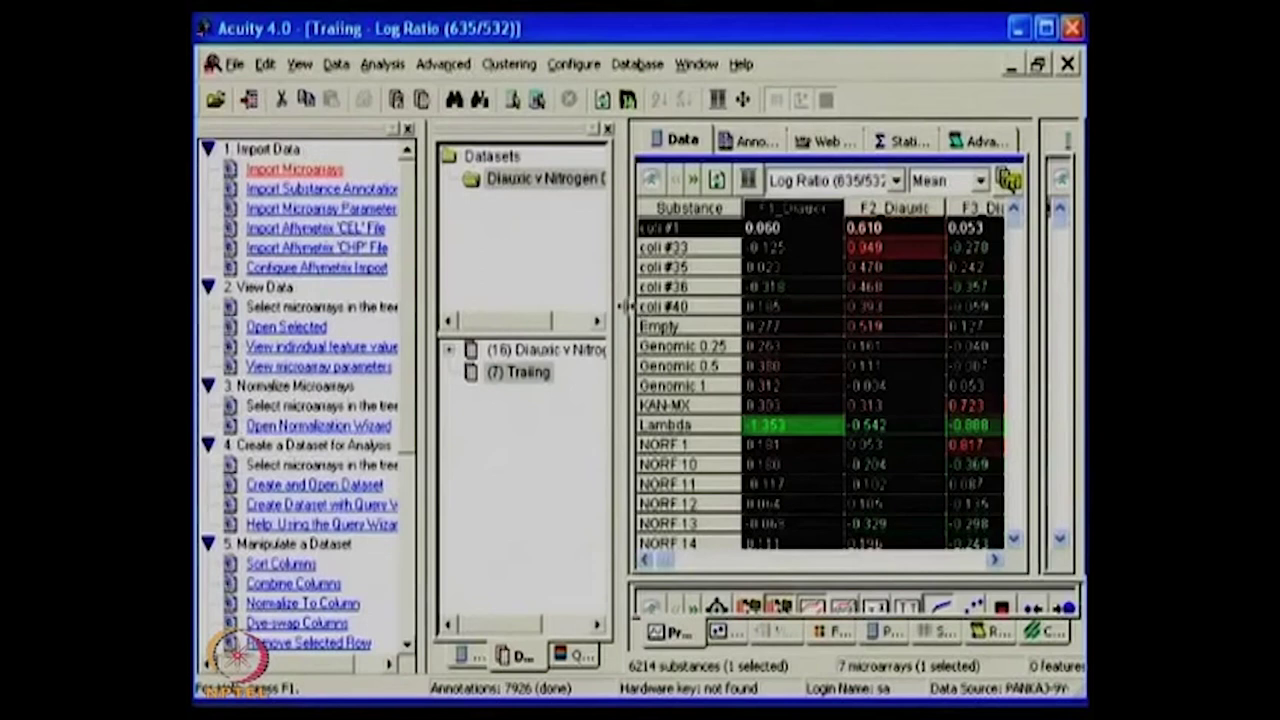
Widen the task list pane, and enlarge the graph pane under the data table to show the log ratio profile of coli #40
drag(618, 318, 790, 301)
drag(423, 320, 594, 296)
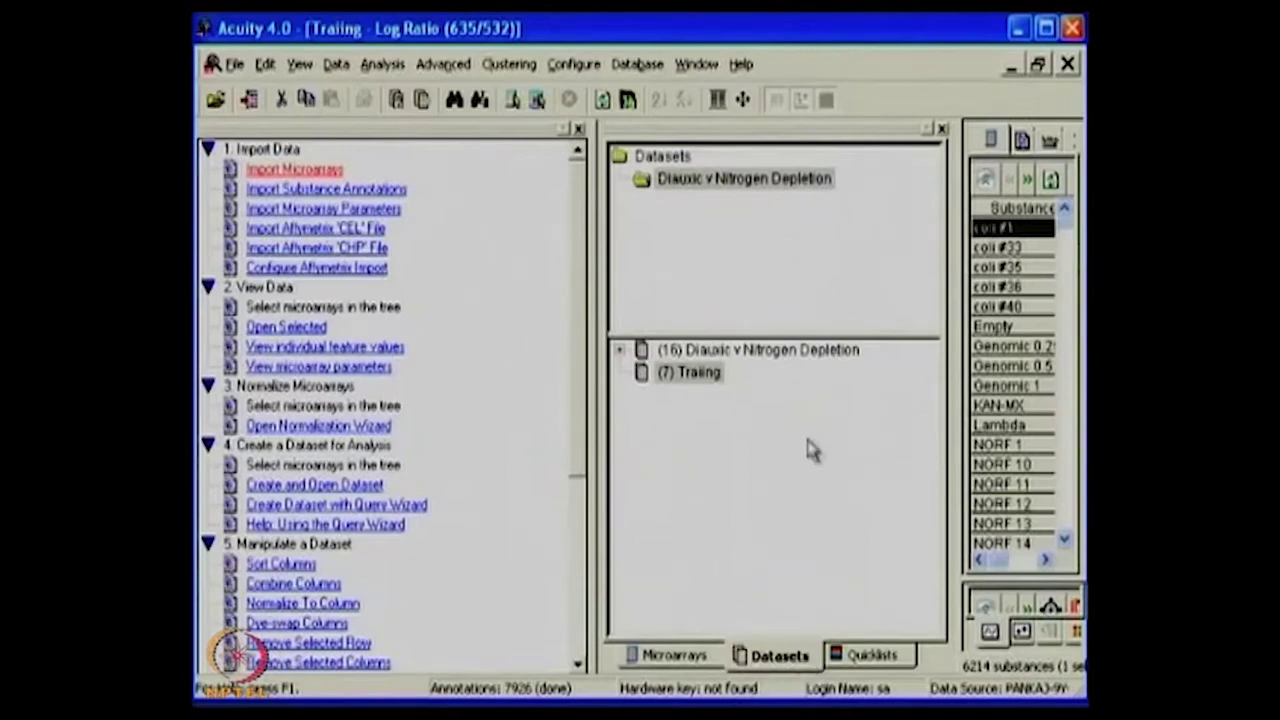
drag(965, 382, 757, 372)
click(828, 307)
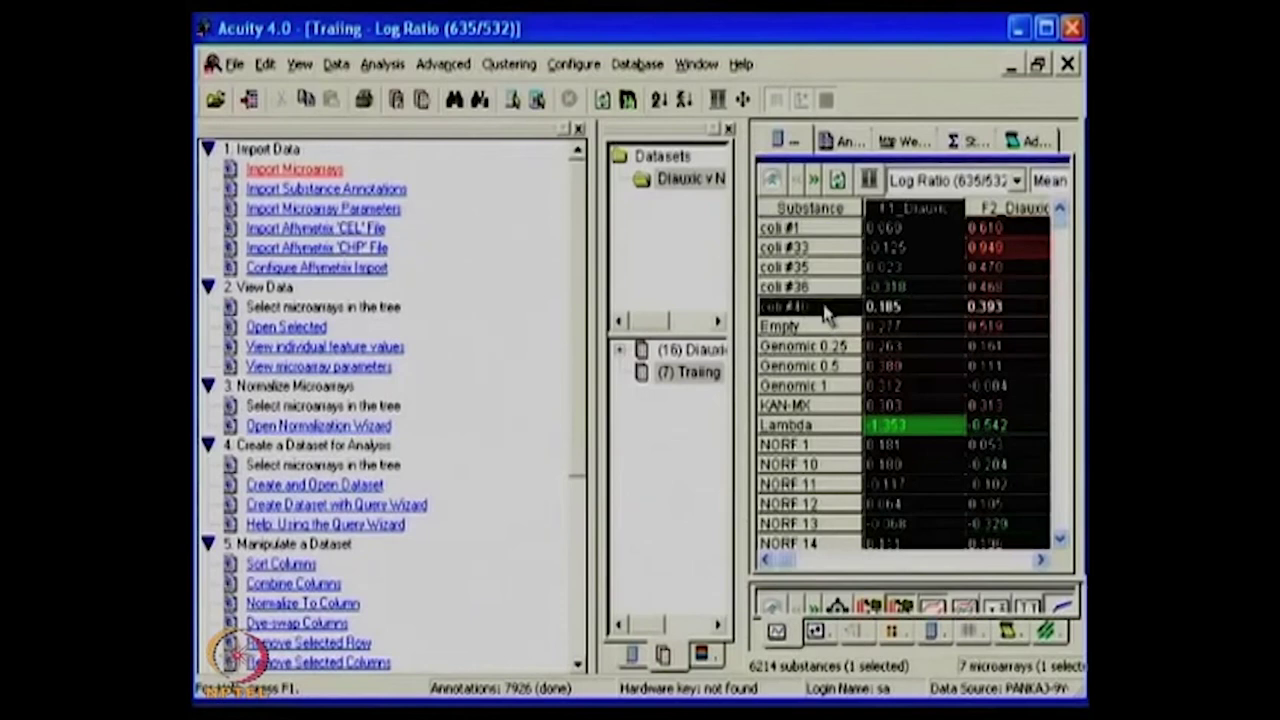
drag(836, 579, 840, 376)
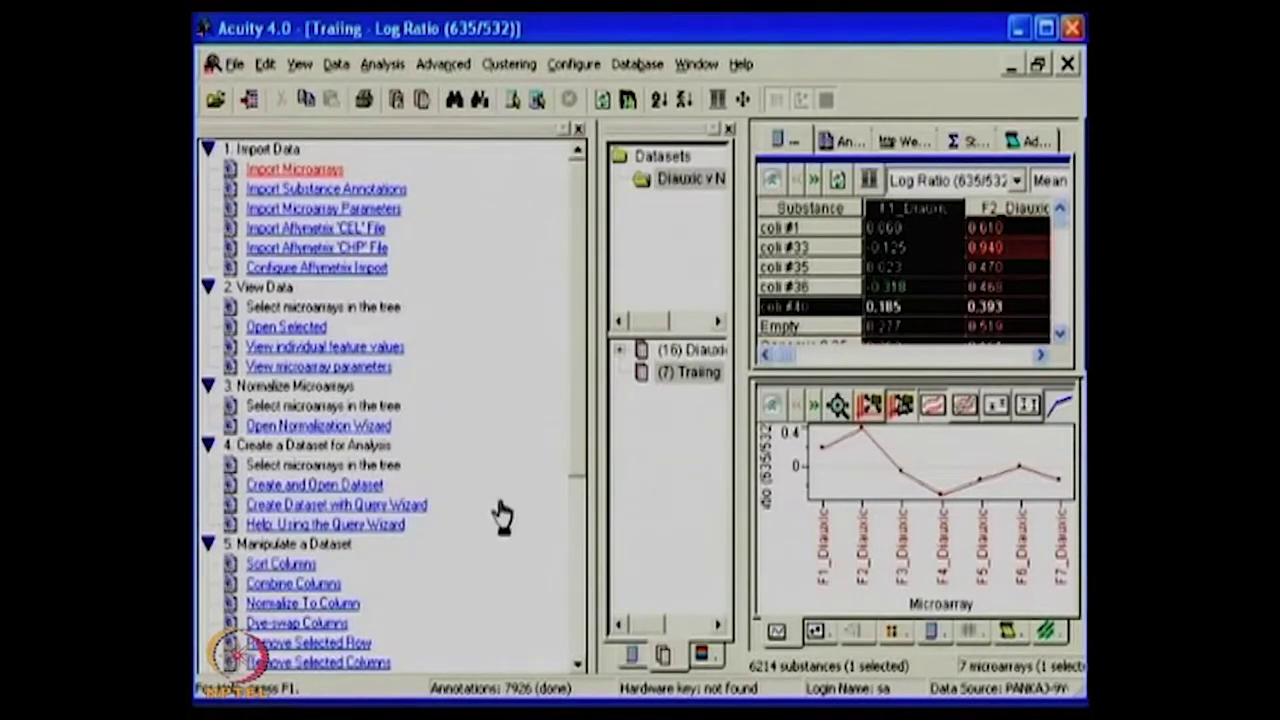
click(323, 492)
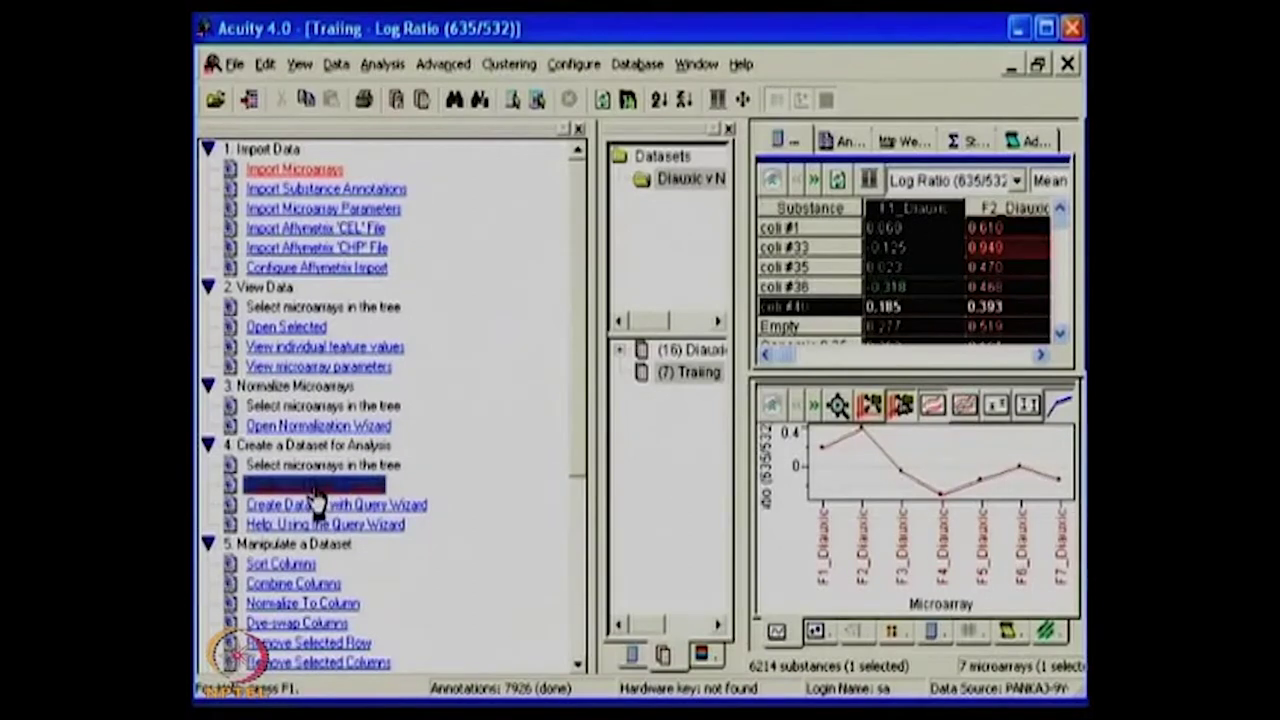
click(318, 495)
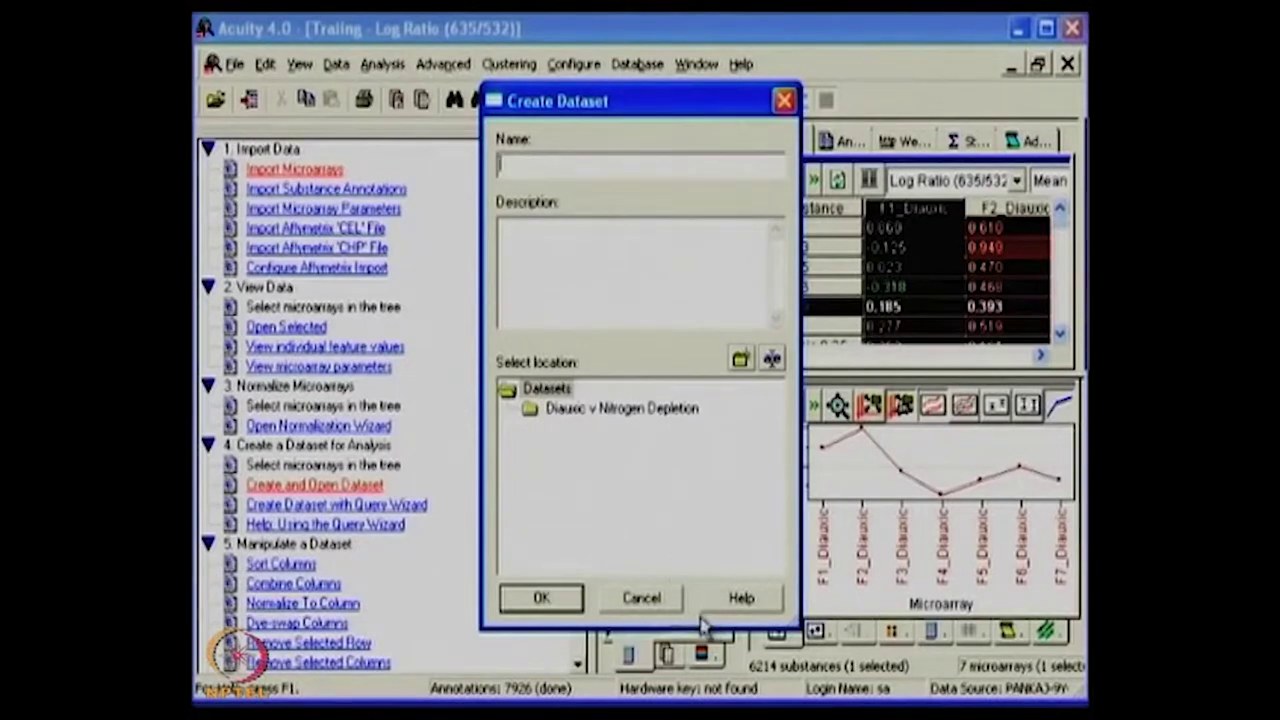
click(652, 612)
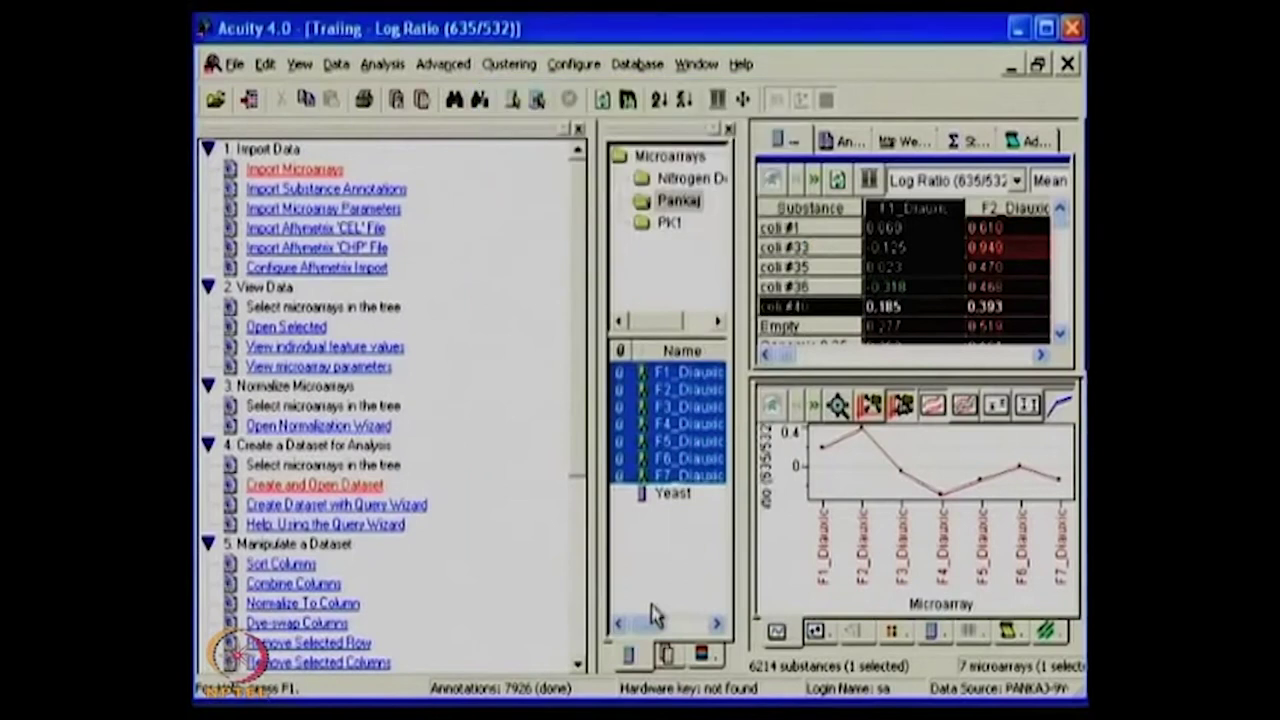
Start creating a dataset with the Query Wizard and set the search condition type to Microarray Property
click(373, 508)
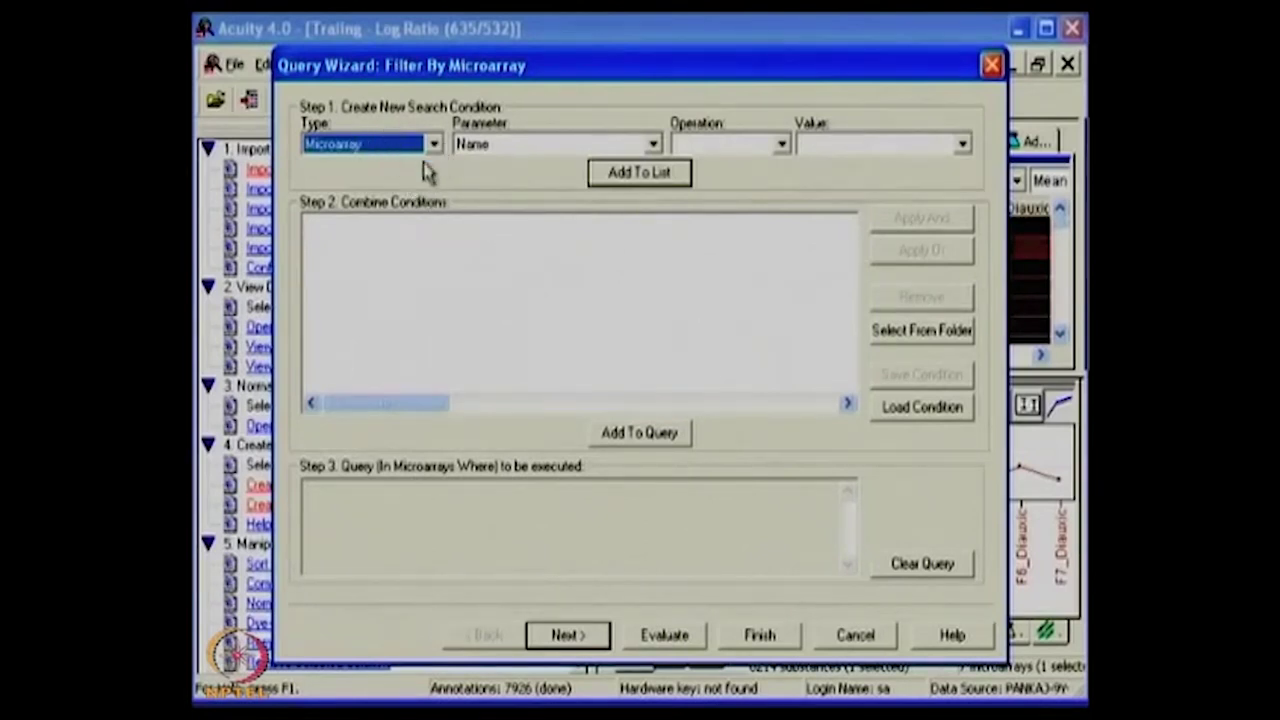
click(654, 145)
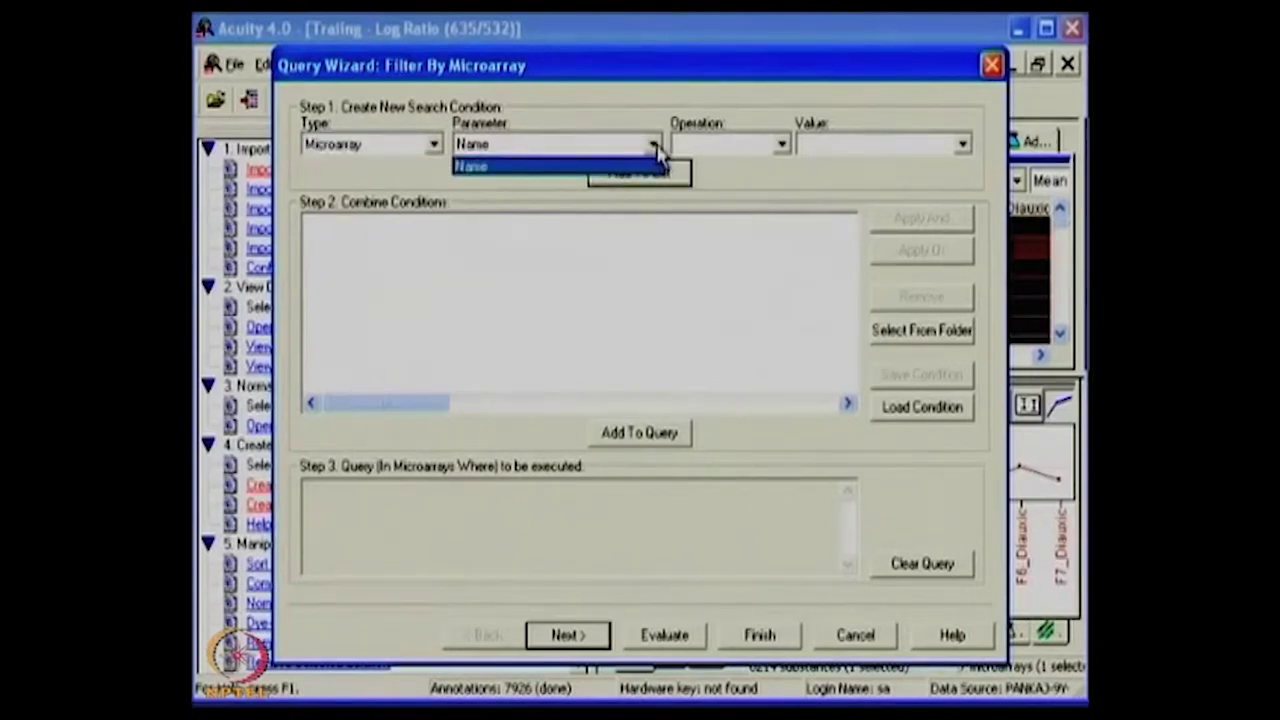
click(431, 147)
click(433, 148)
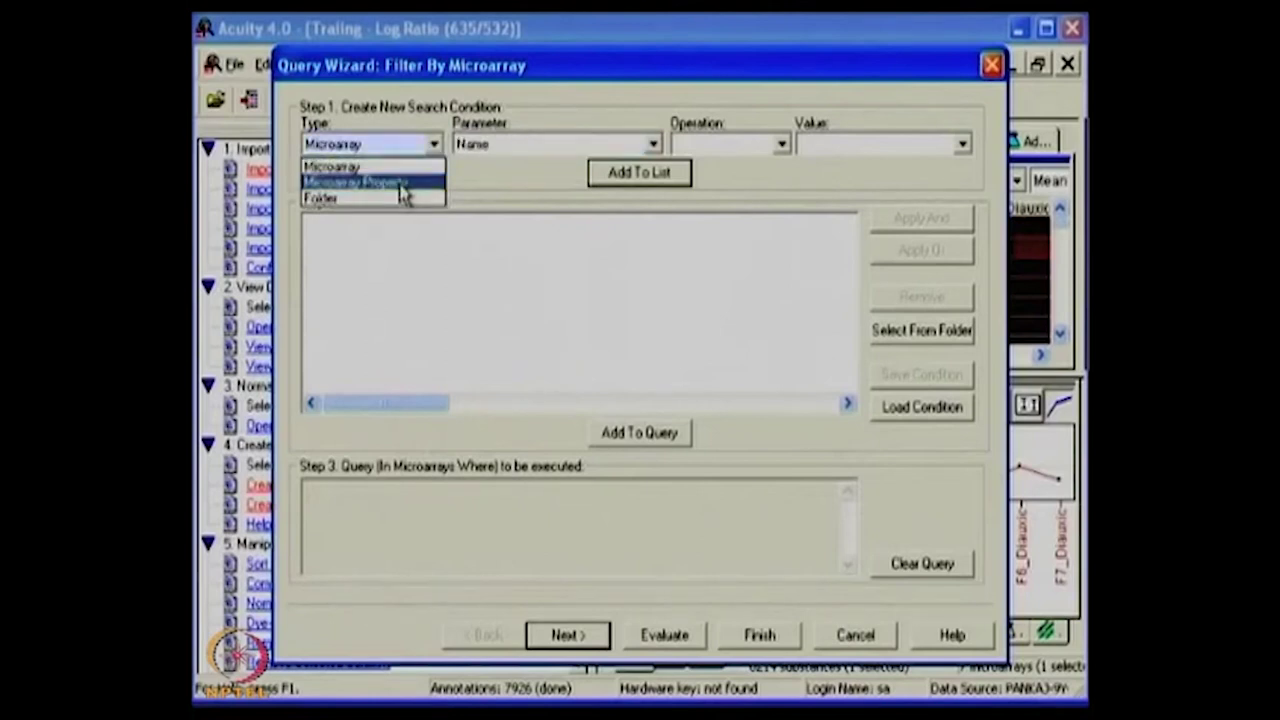
click(400, 184)
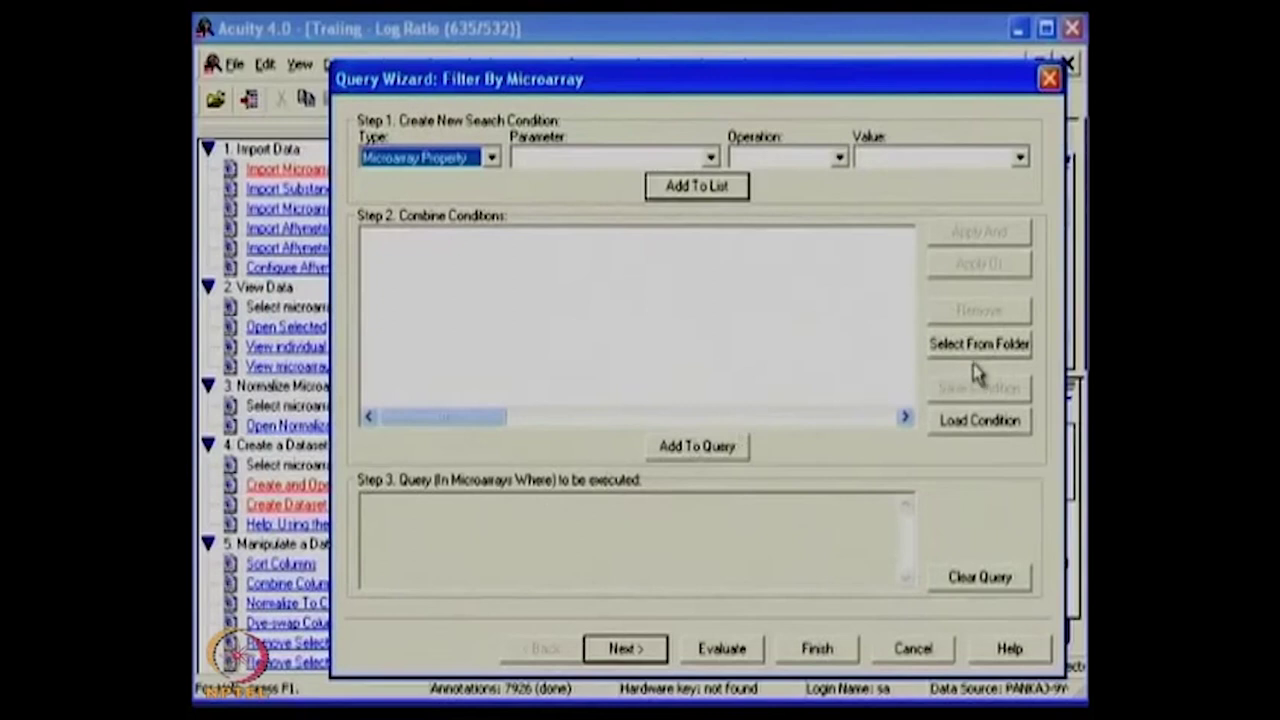
Select microarrays F1_Diauxic to F7_Diauxic from their folder as a condition and add it to the microarray query
click(984, 346)
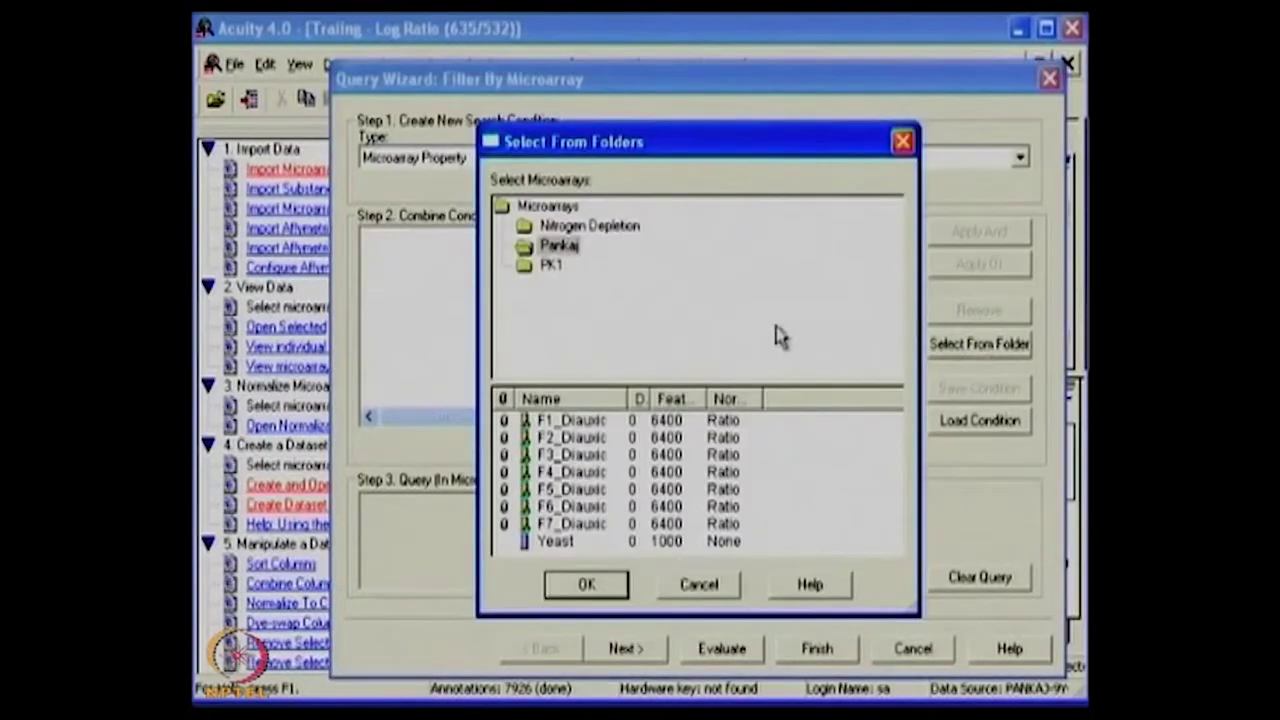
click(576, 259)
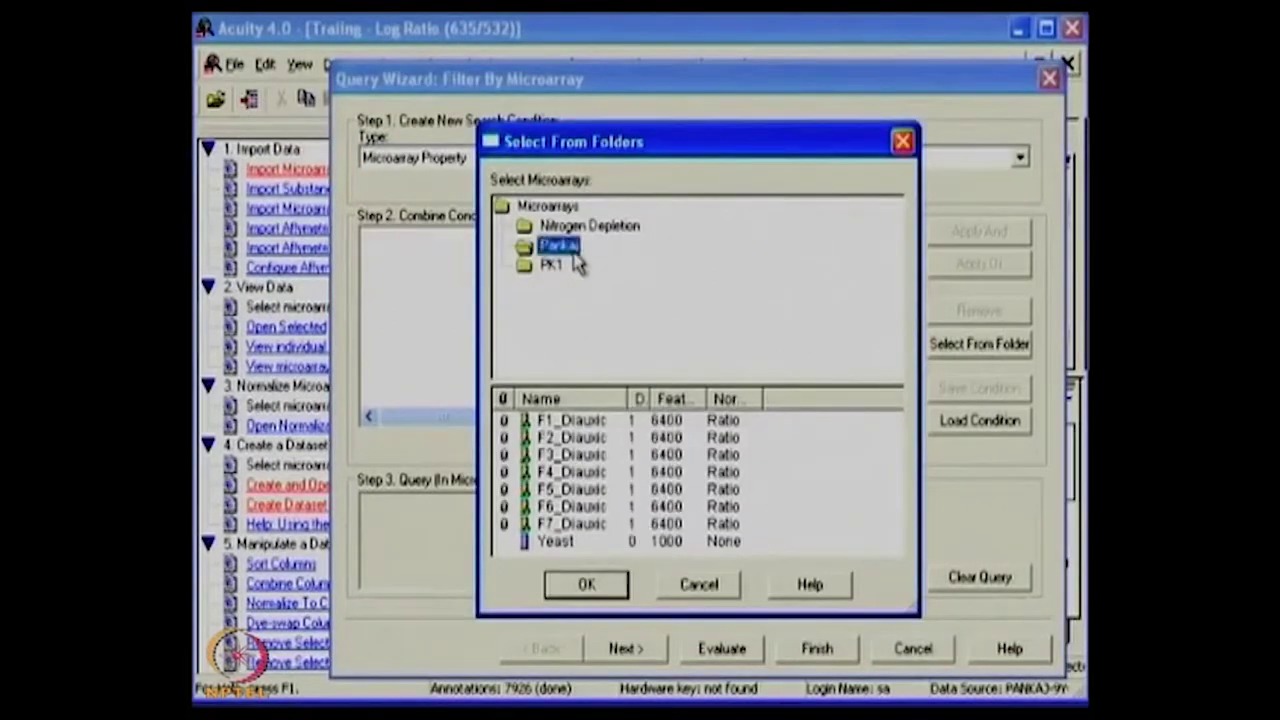
click(594, 440)
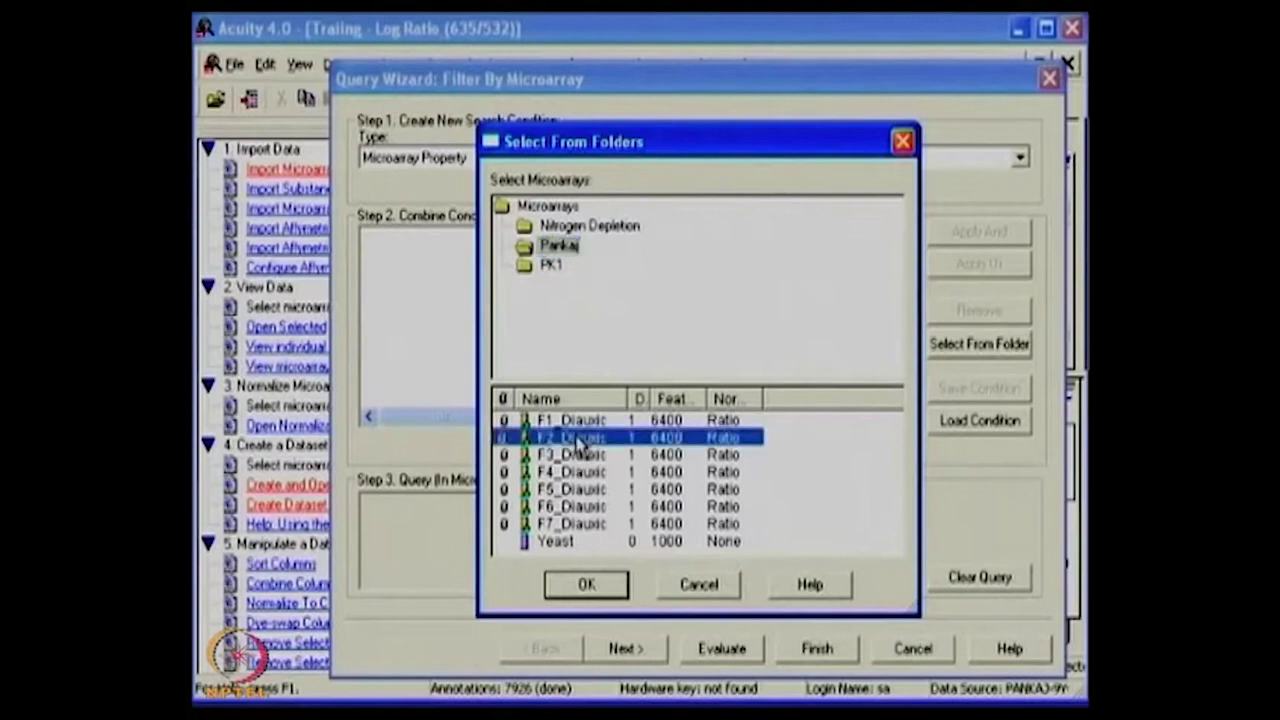
click(594, 424)
click(590, 456)
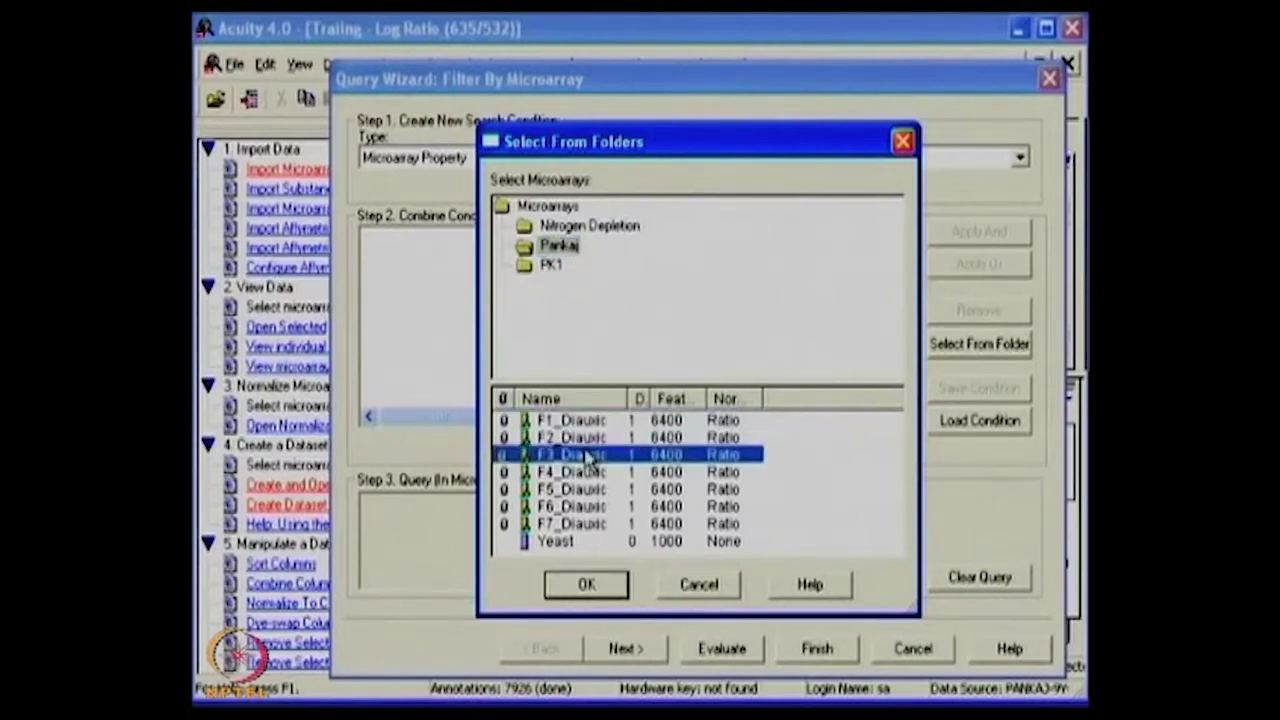
click(590, 422)
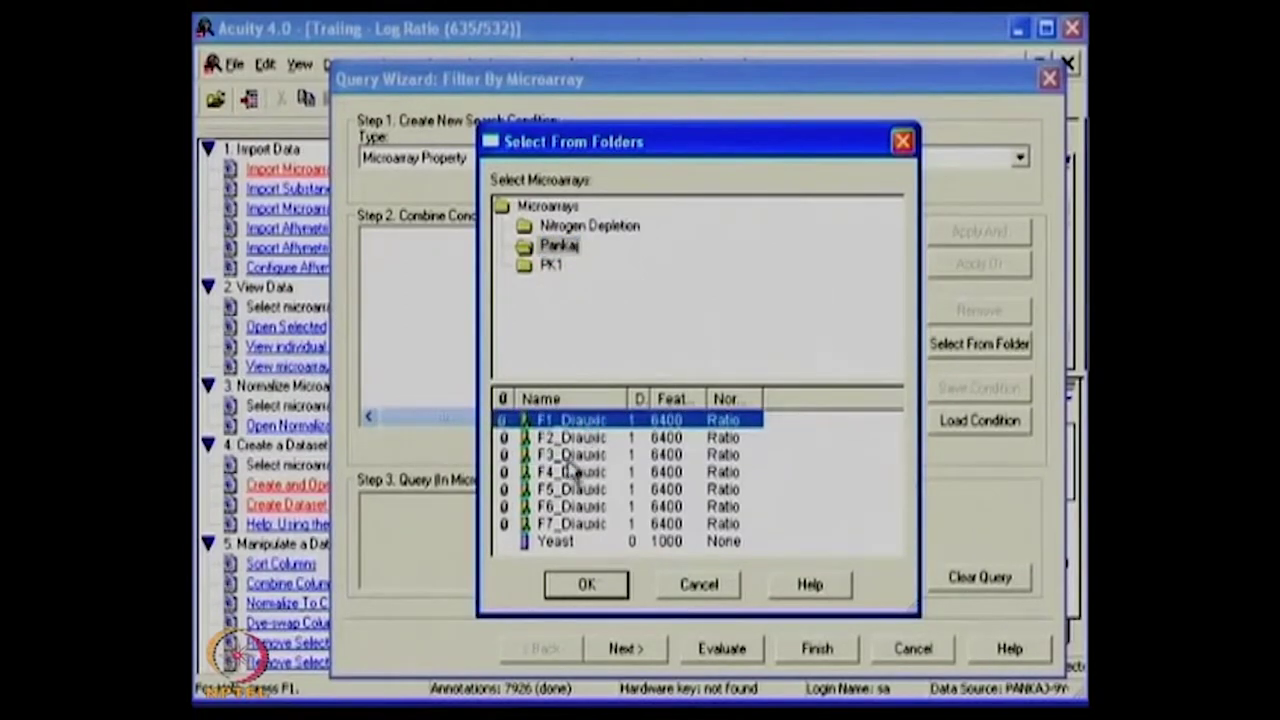
shift+click(558, 524)
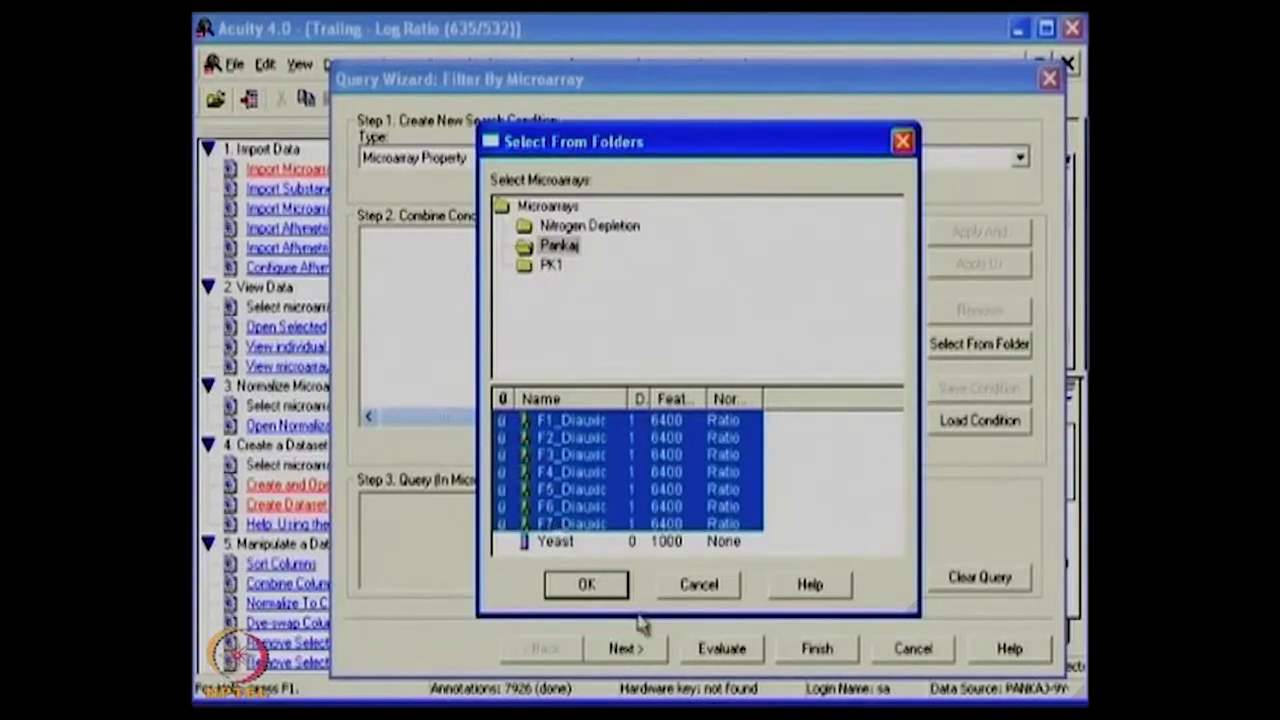
click(607, 592)
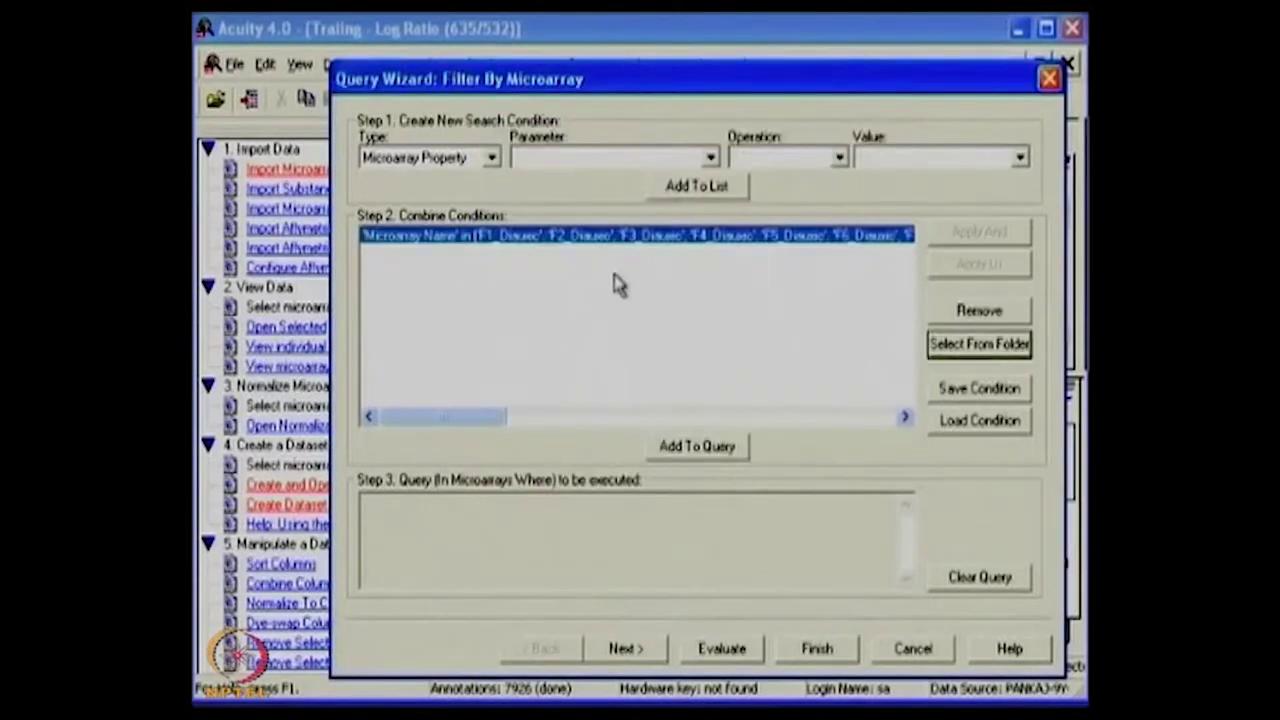
click(716, 455)
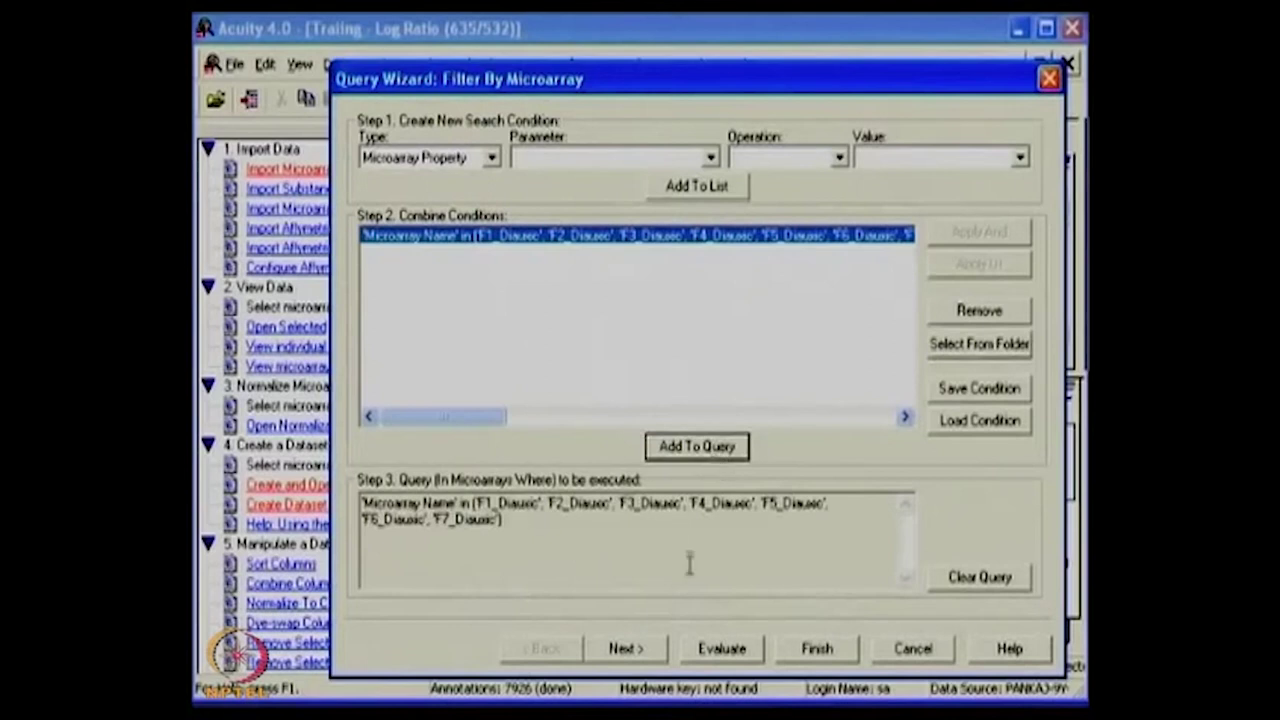
Proceed to the data value filter and add the search condition Log Ratio (635/532) <= 0.33 to the conditions list
click(625, 650)
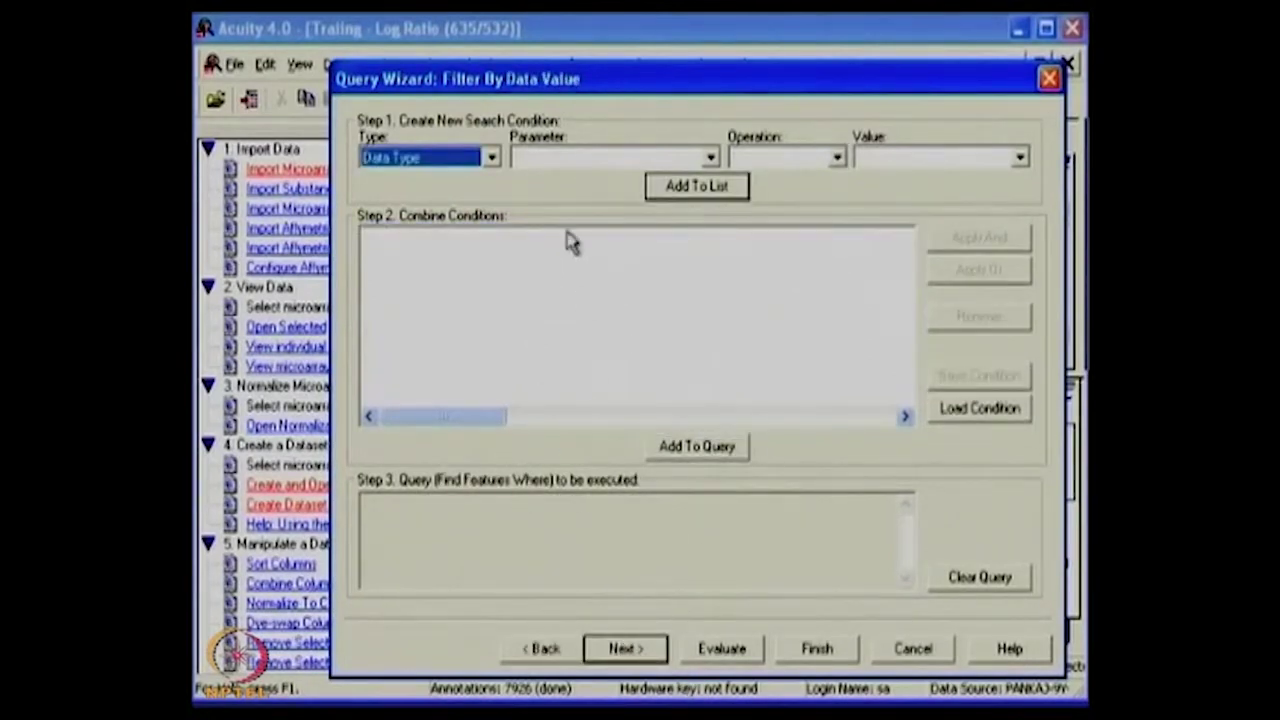
click(711, 160)
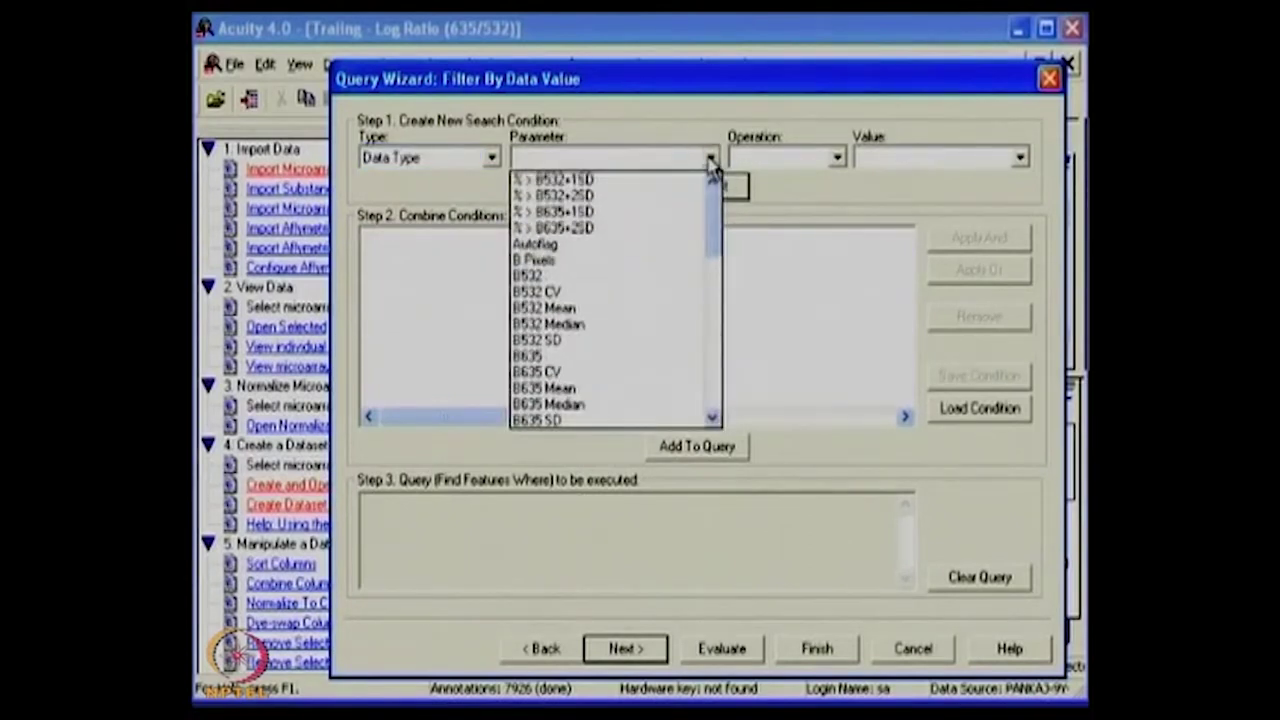
drag(716, 225, 713, 343)
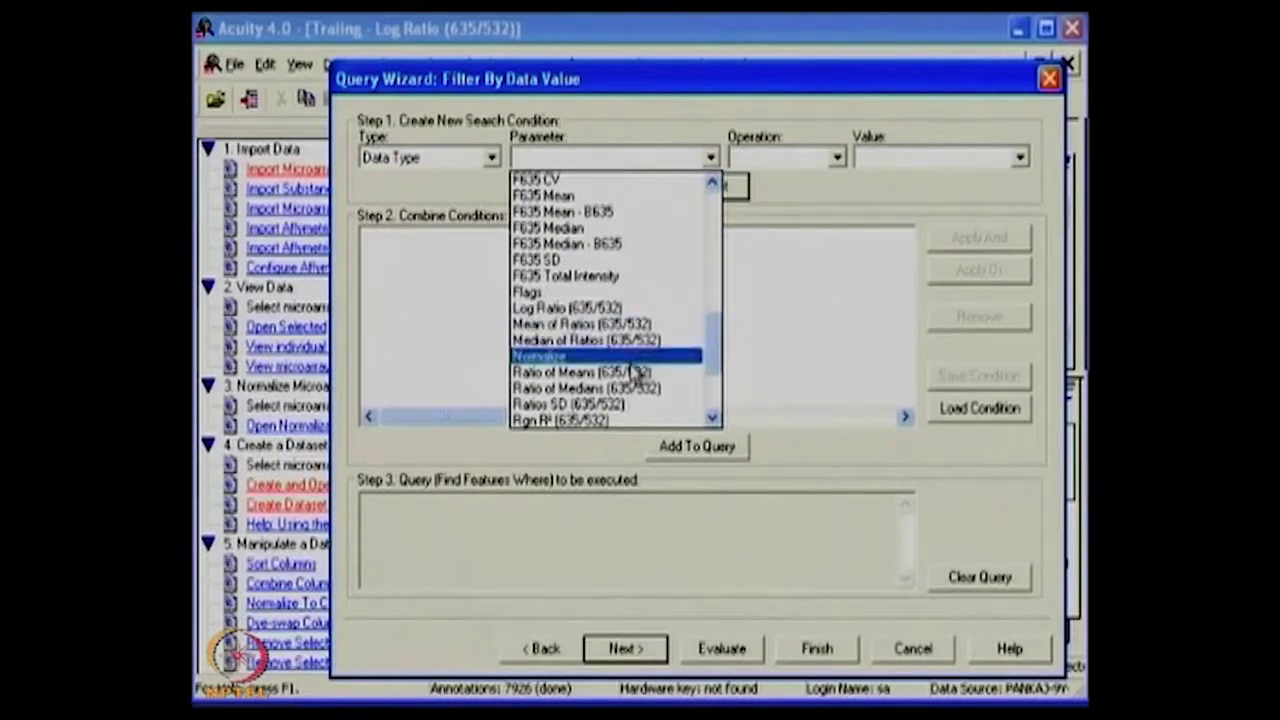
click(614, 309)
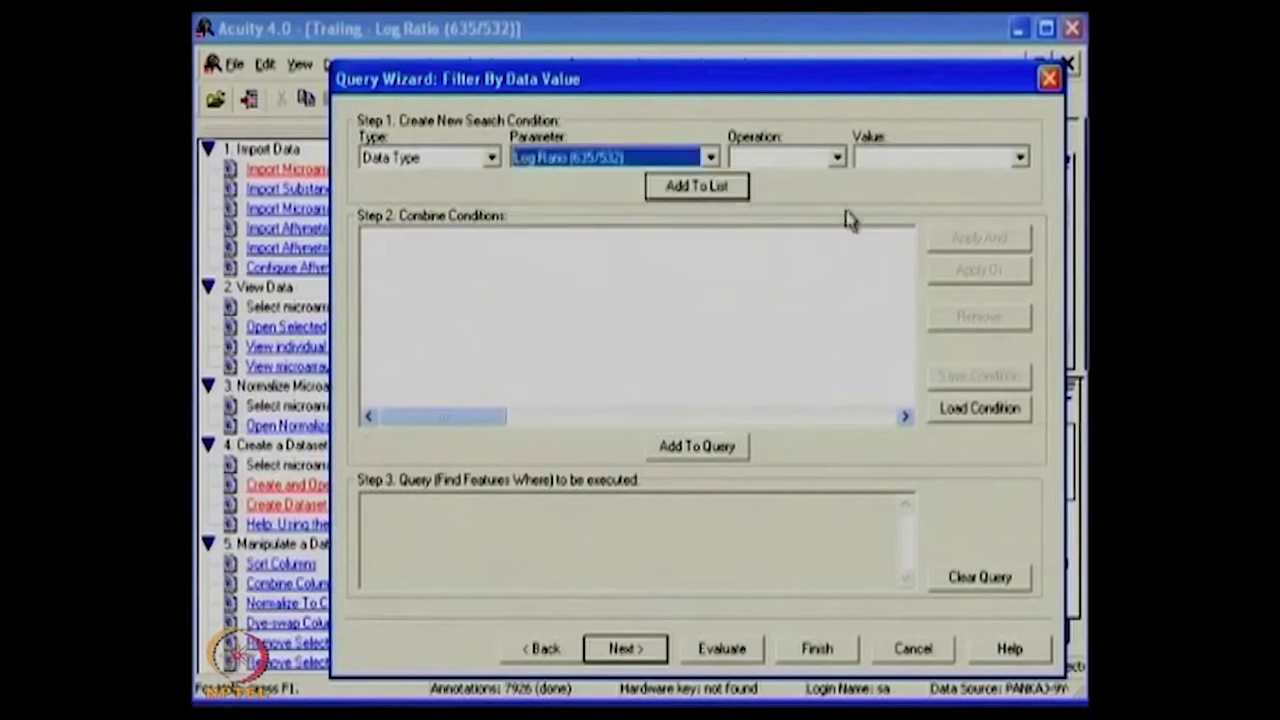
click(788, 160)
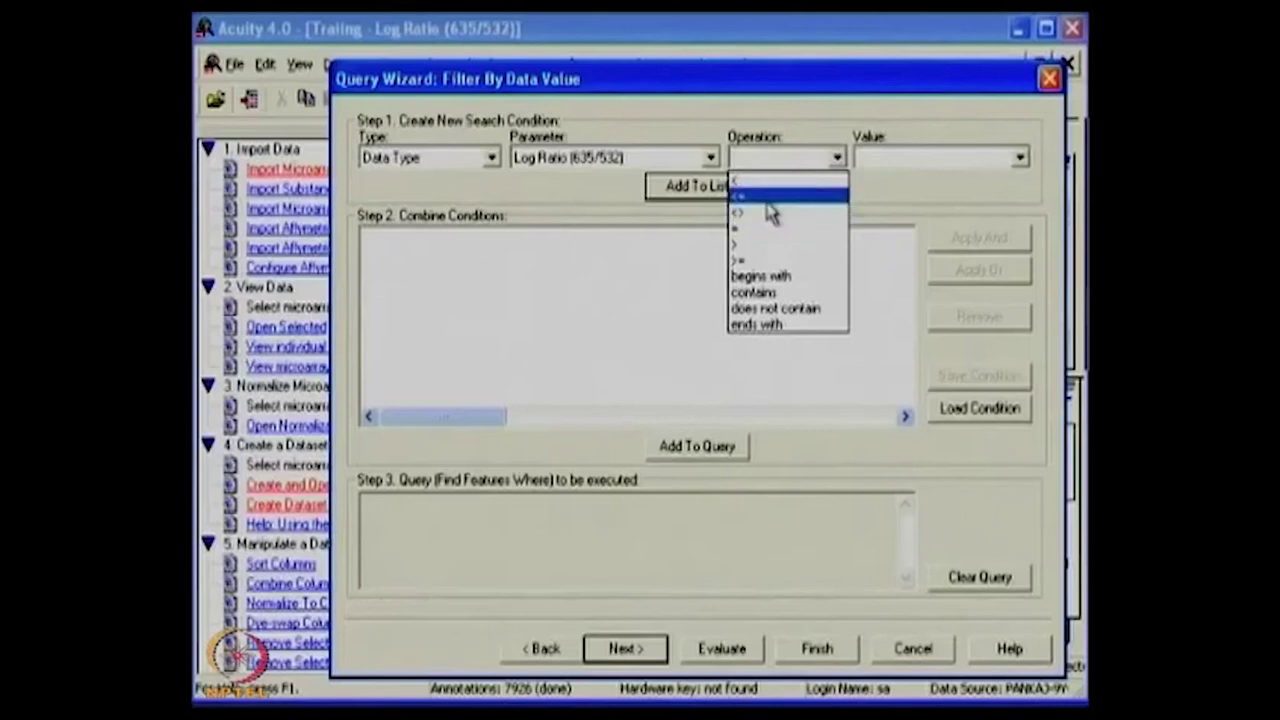
click(770, 198)
click(905, 156)
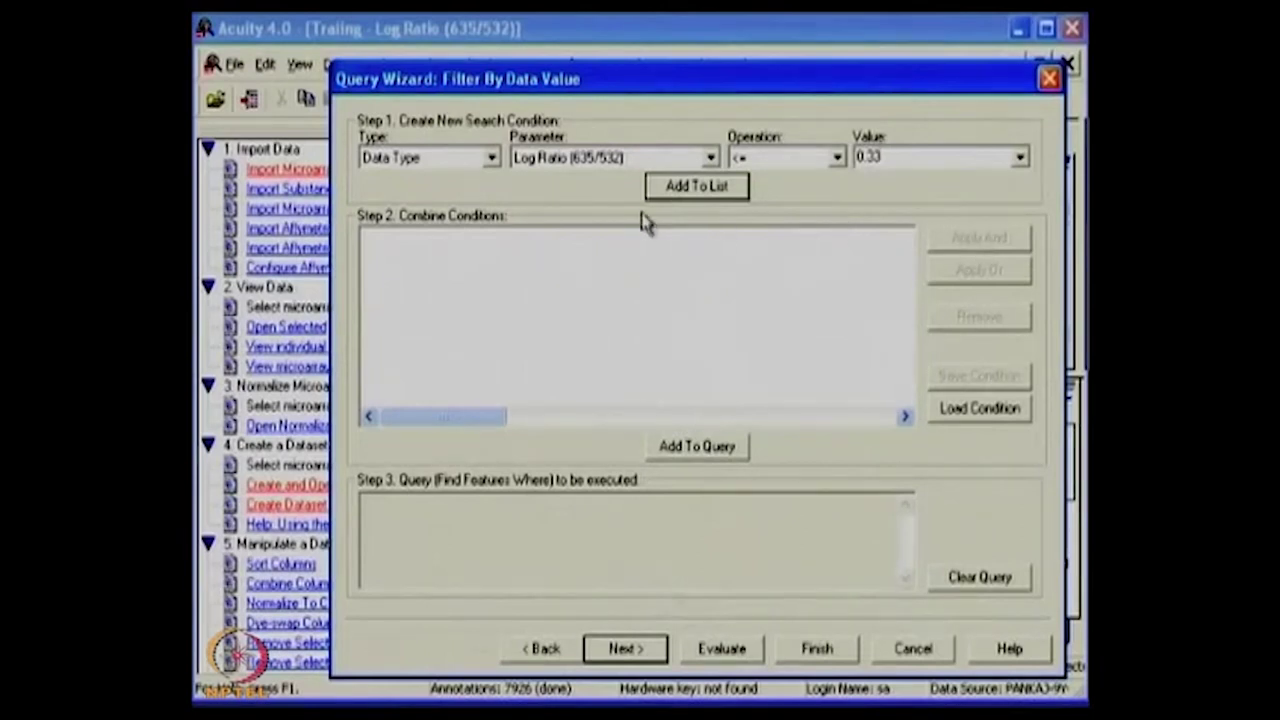
click(680, 187)
Add a second search condition to the list, Log Ratio (635/532) >= 2
click(838, 158)
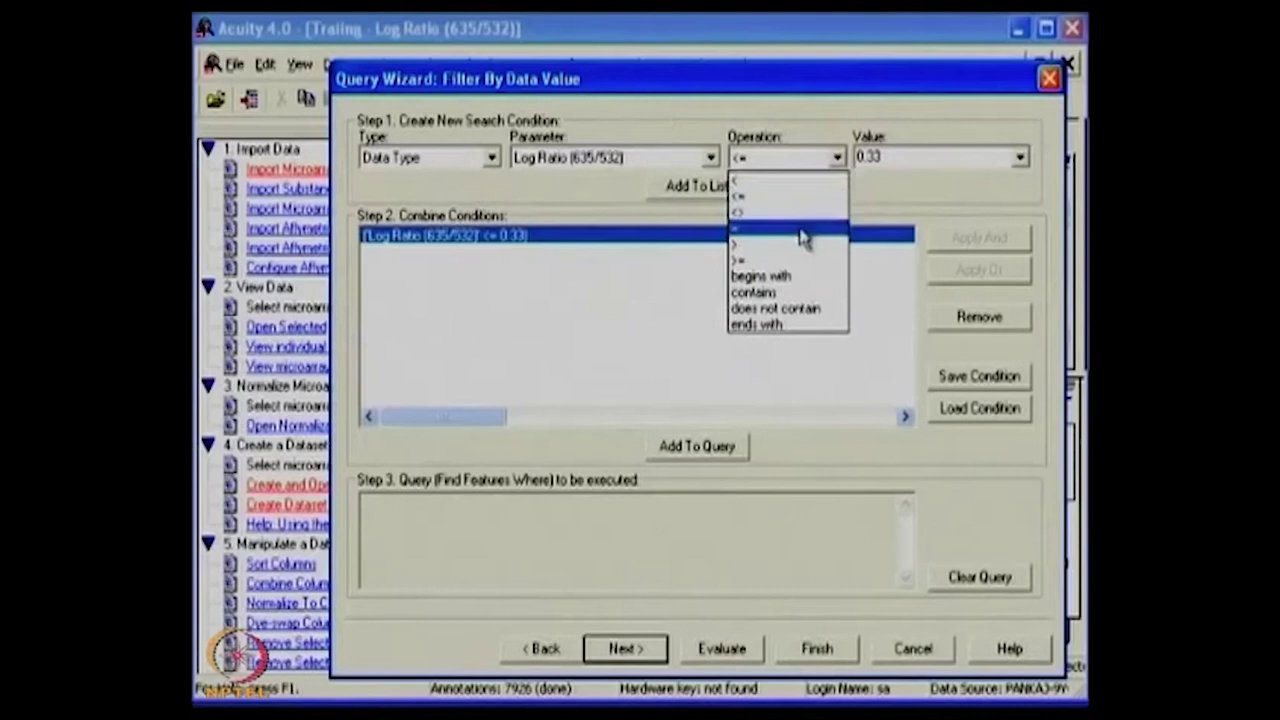
click(798, 260)
double_click(889, 153)
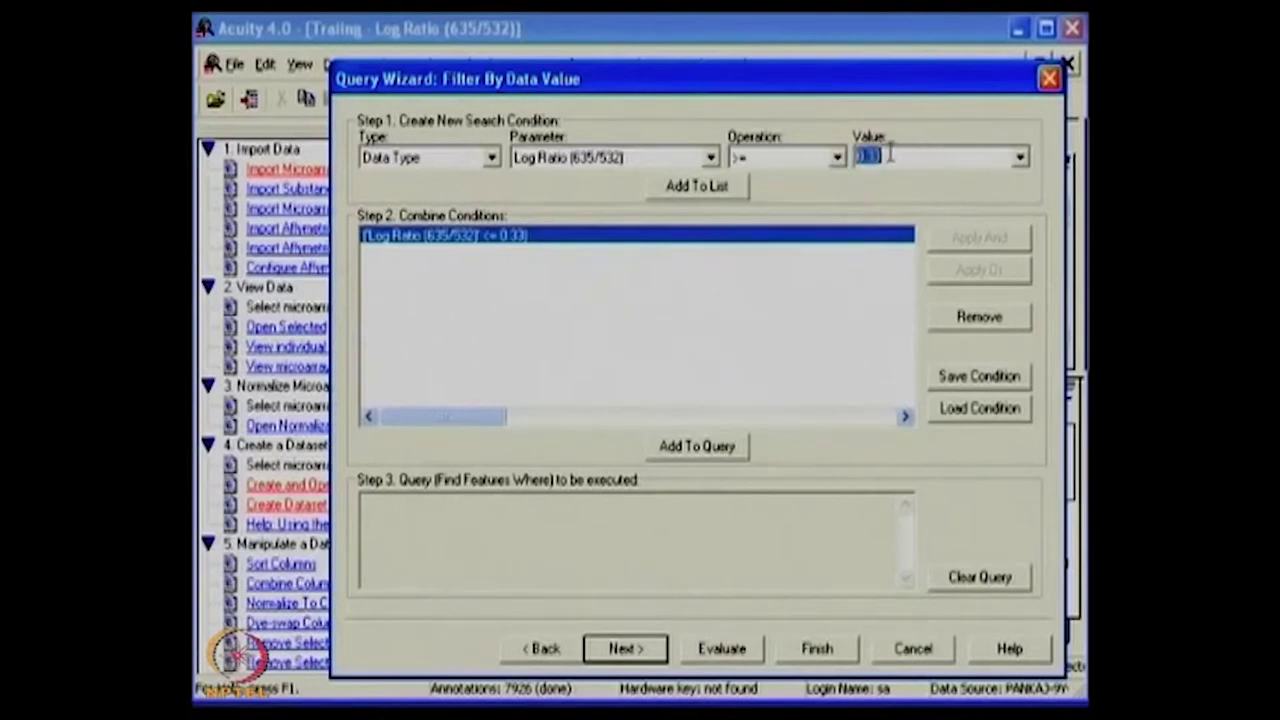
text(1)
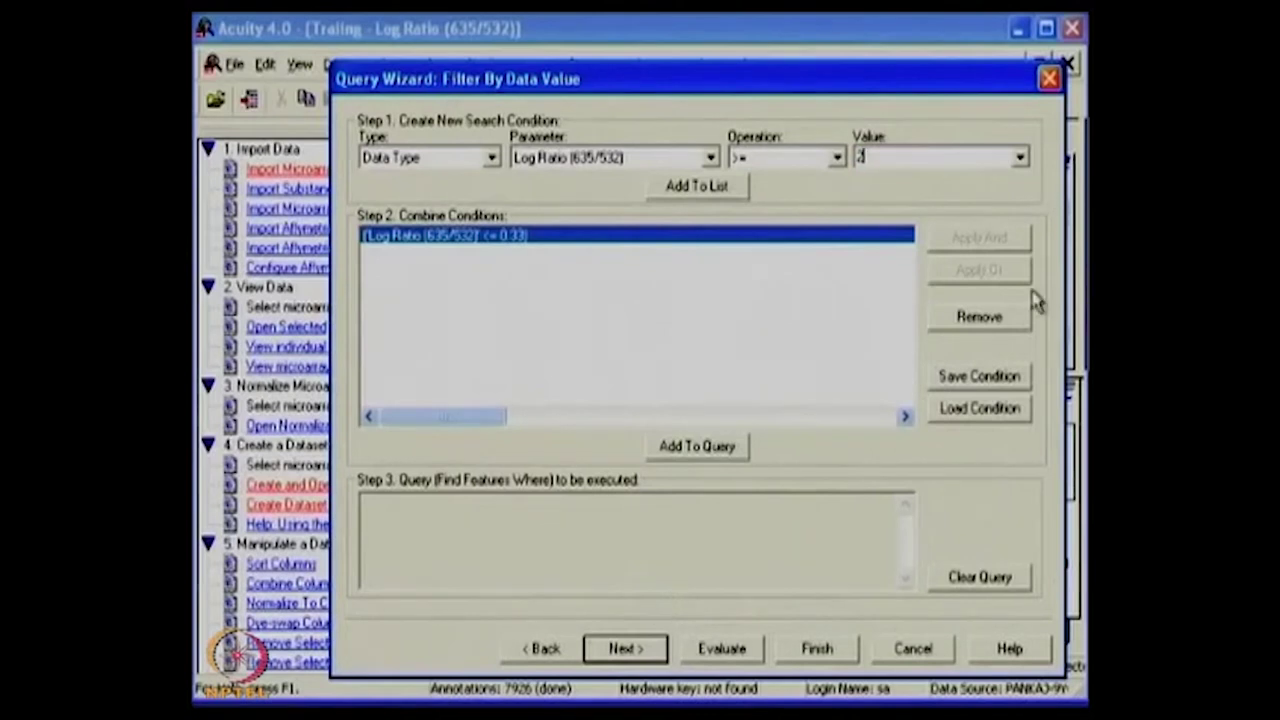
click(690, 184)
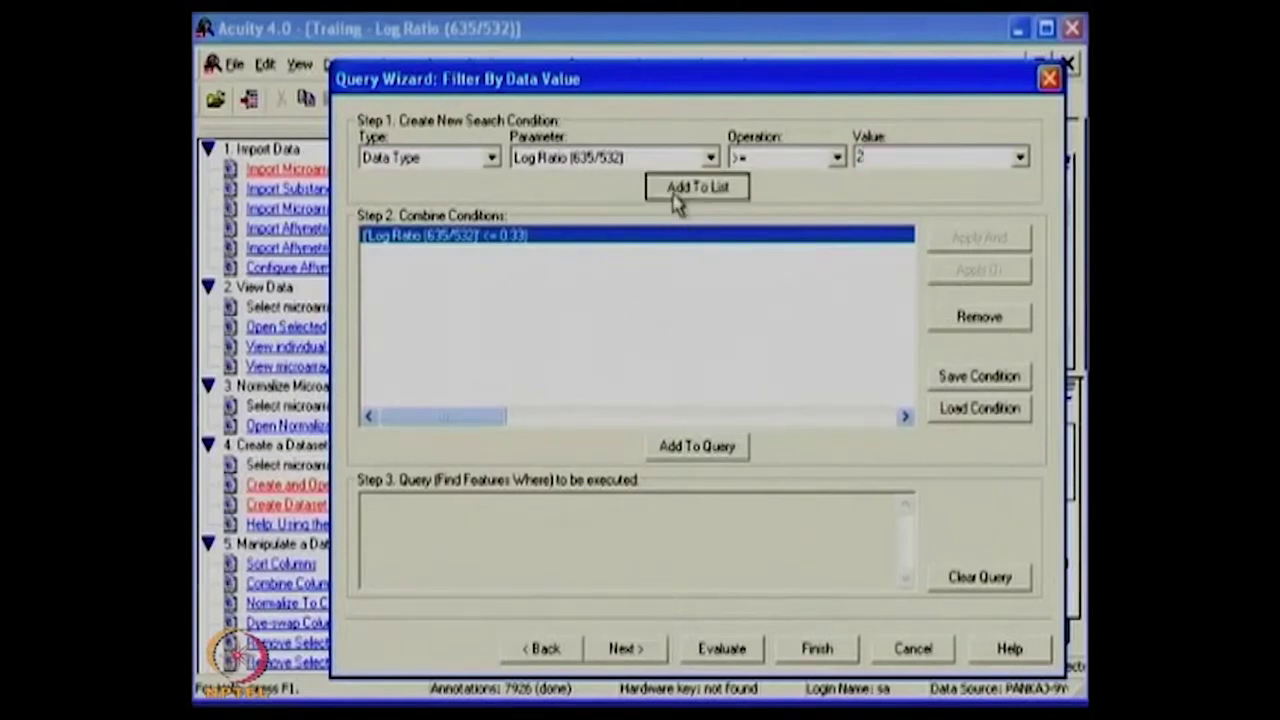
Combine the two log ratio conditions with OR and add the combined condition to the feature query
ctrl+click(482, 235)
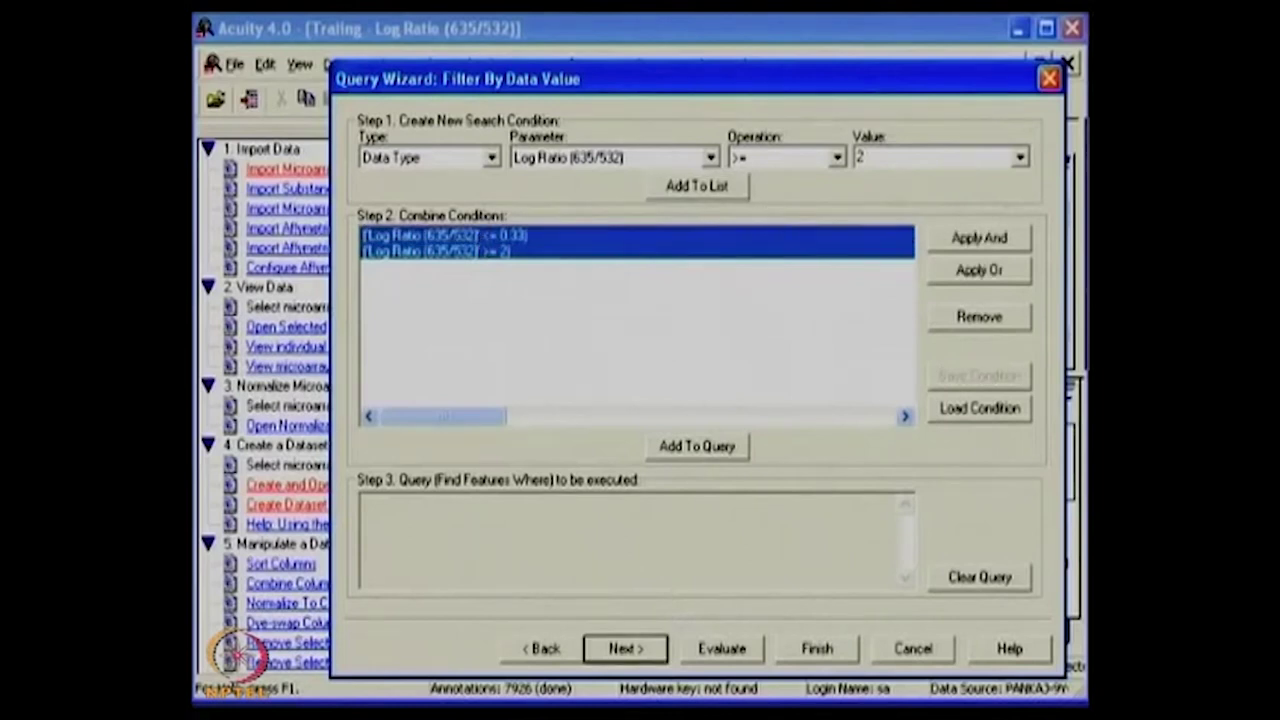
click(982, 275)
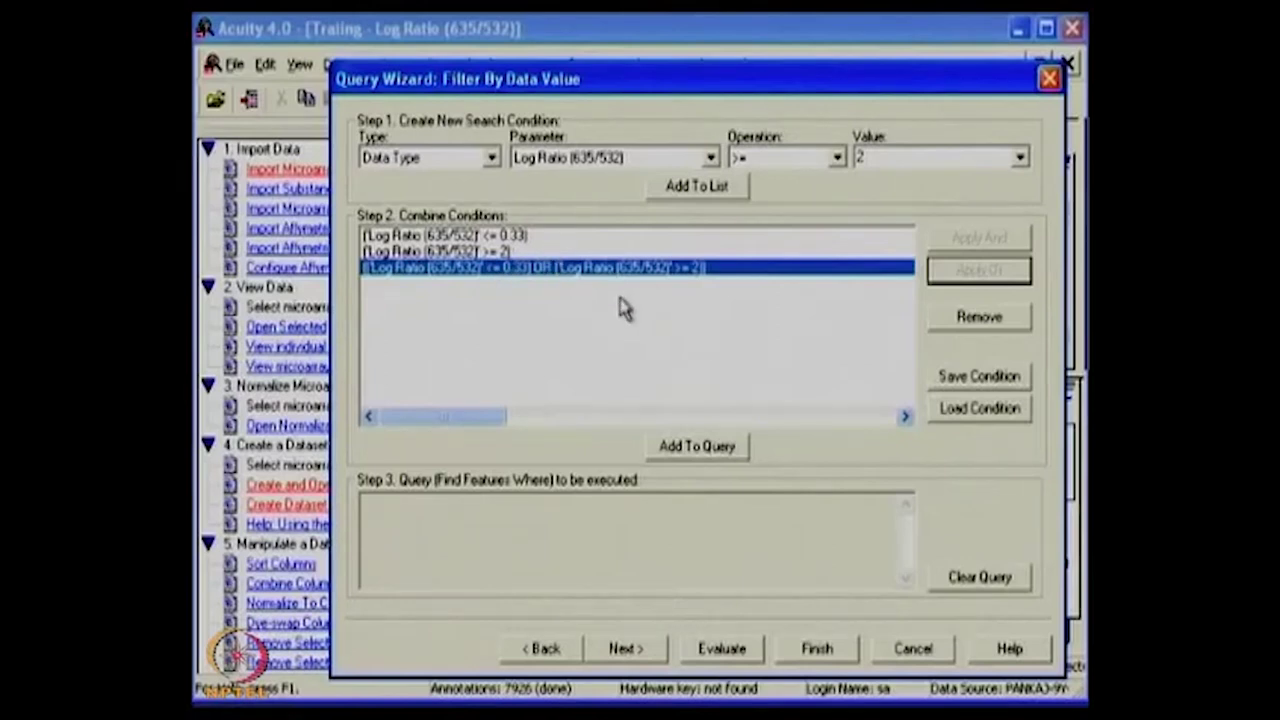
click(476, 252)
key(shift+Up)
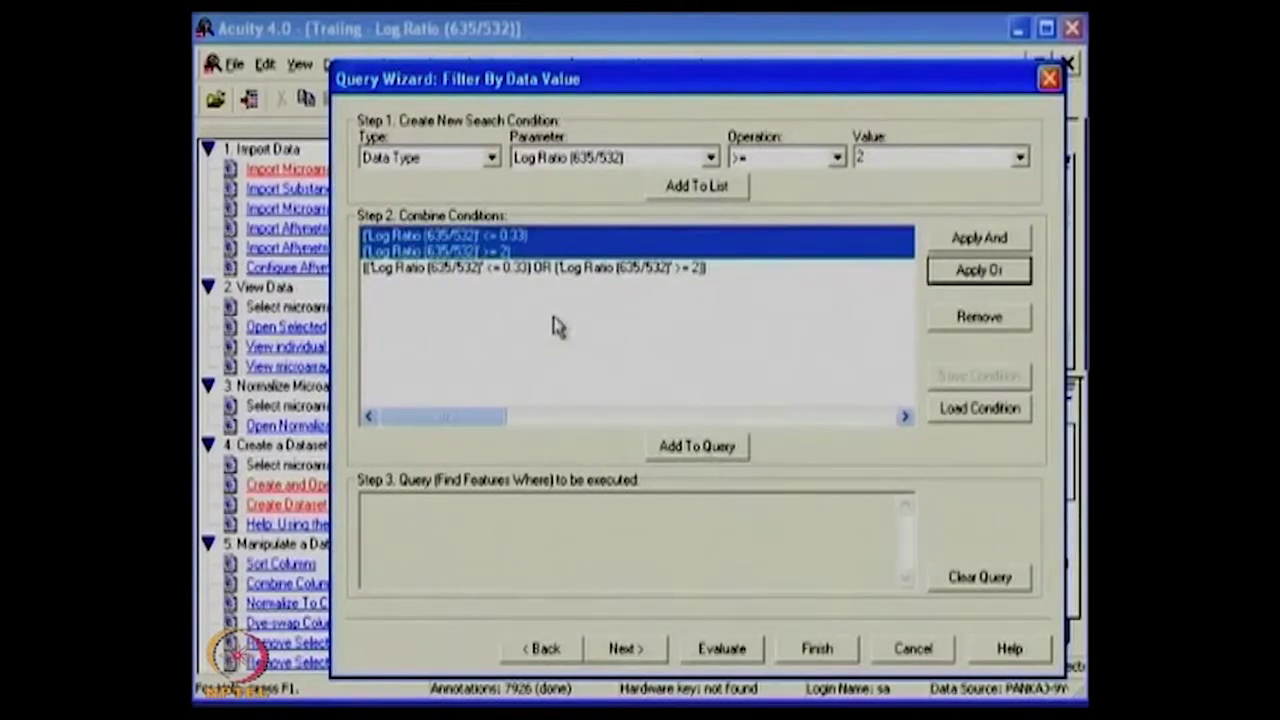
click(575, 270)
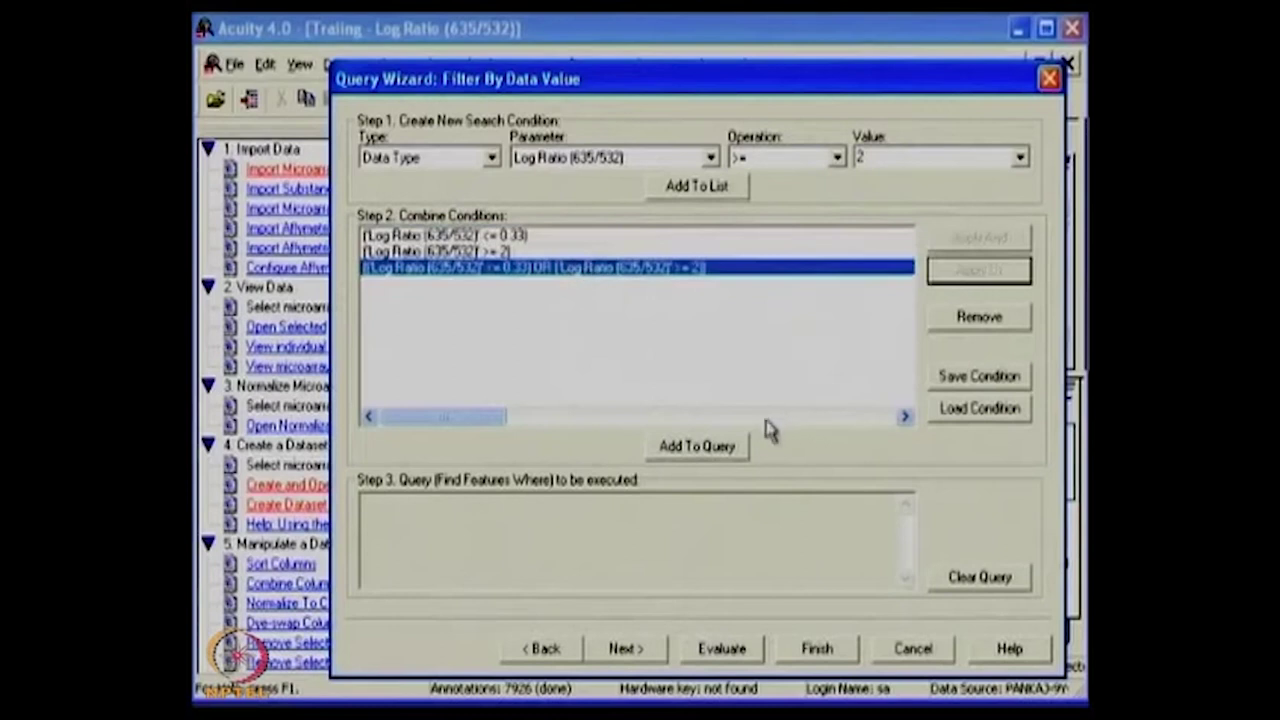
click(738, 446)
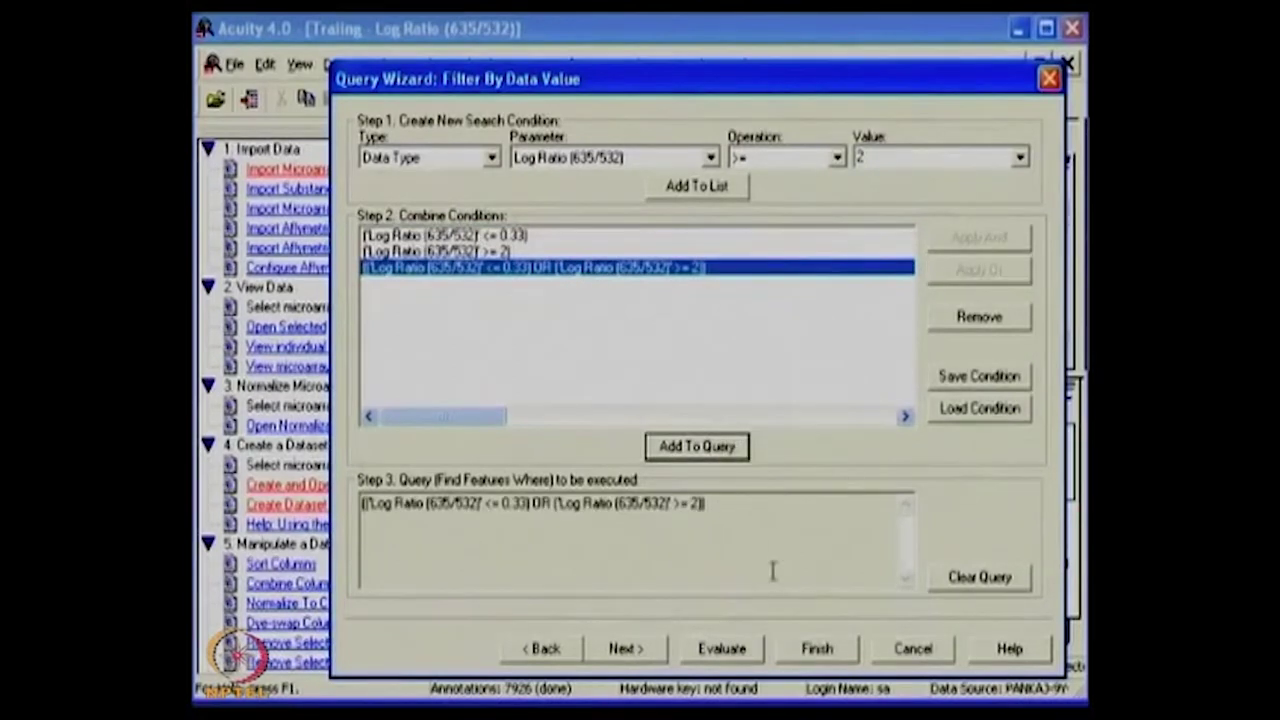
Evaluate the query without any substance annotation condition and finish it with the option to create a new dataset
click(625, 648)
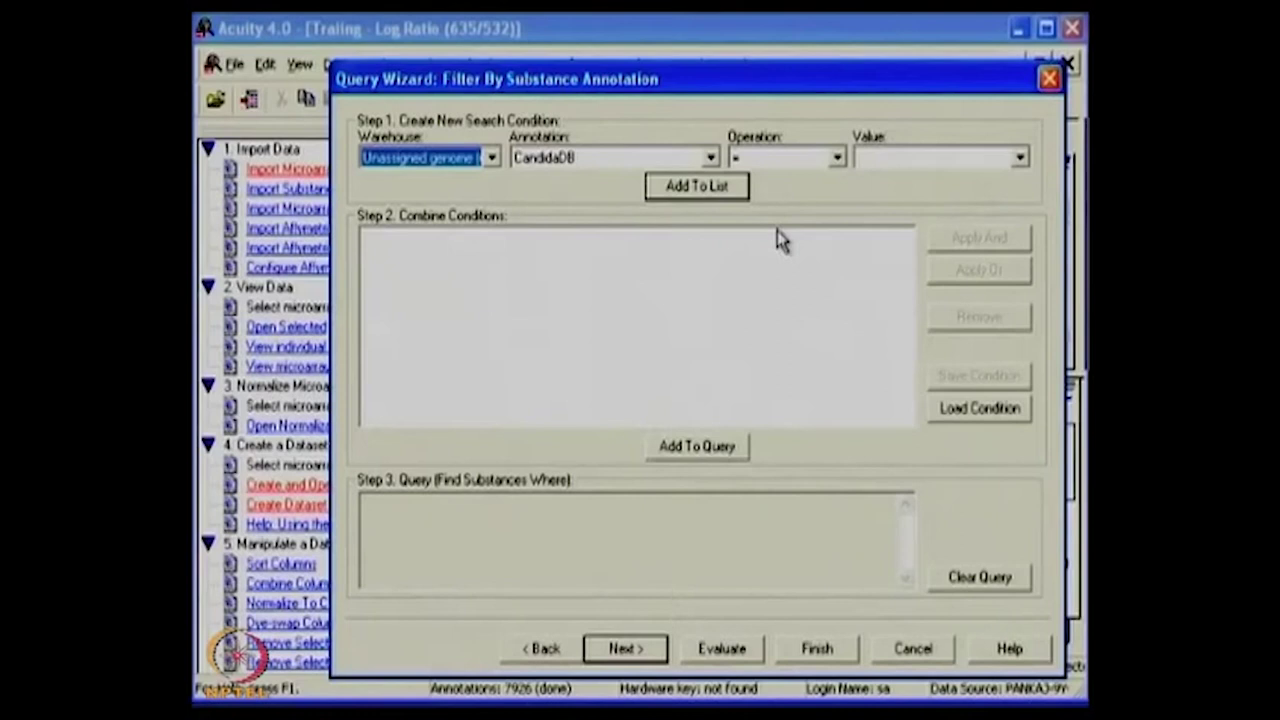
click(640, 658)
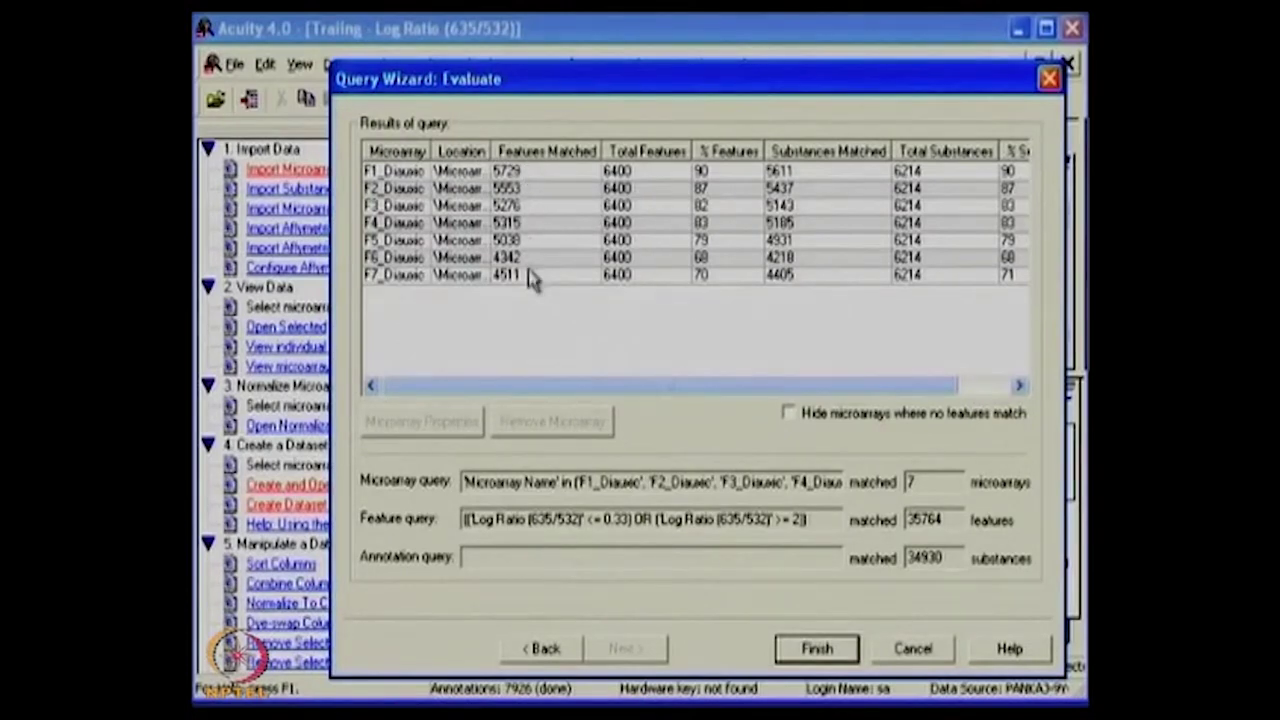
click(817, 659)
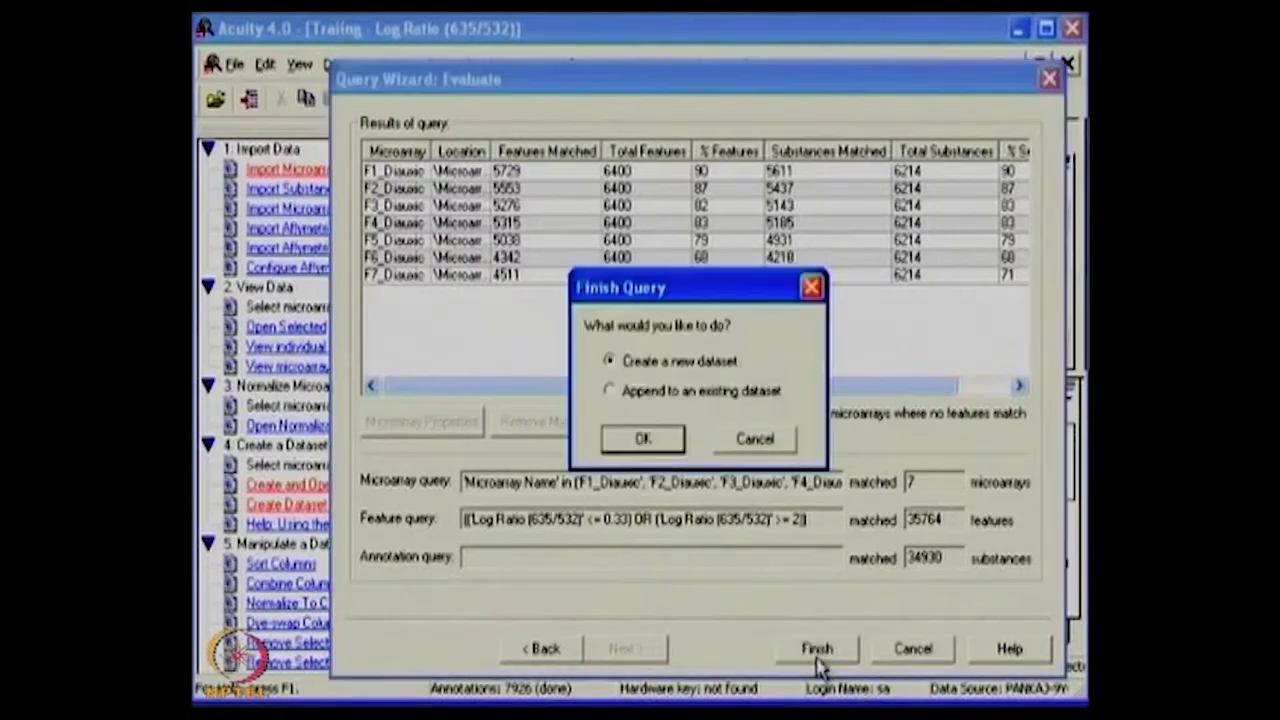
click(647, 440)
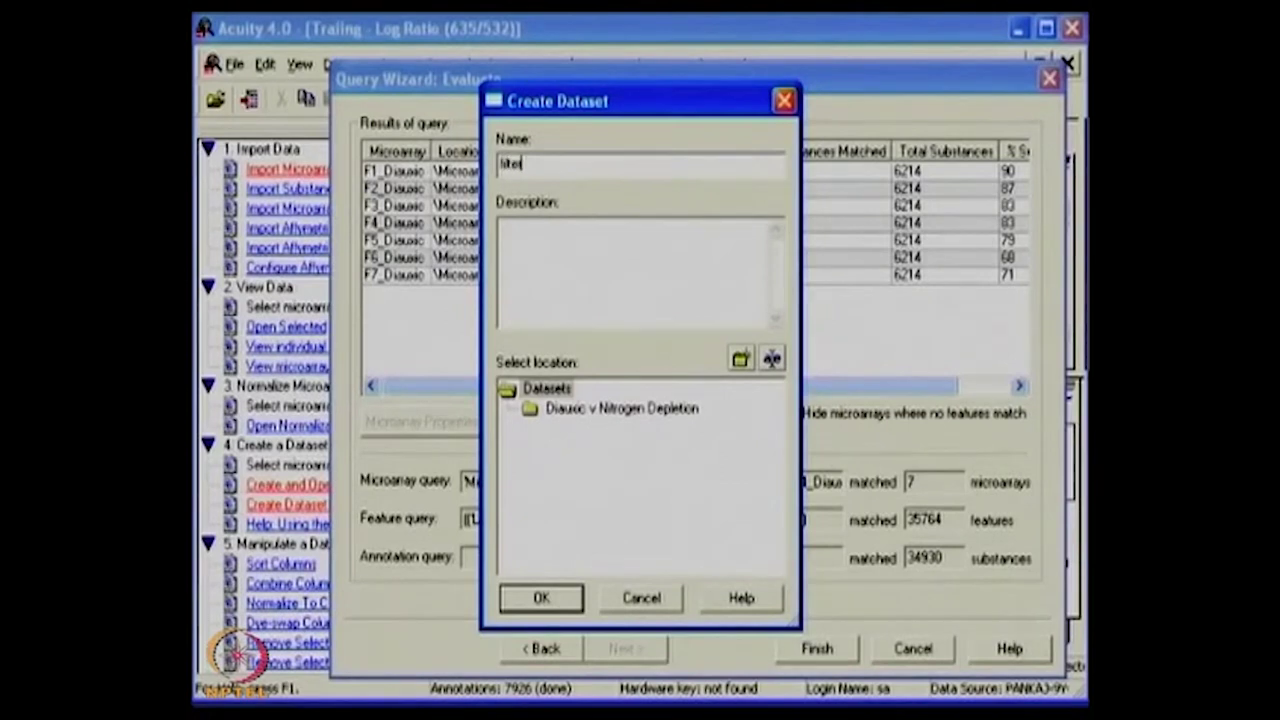
Name the dataset filterd and create it in the Diauxic v Nitrogen Depletion folder
click(545, 600)
click(640, 429)
click(568, 422)
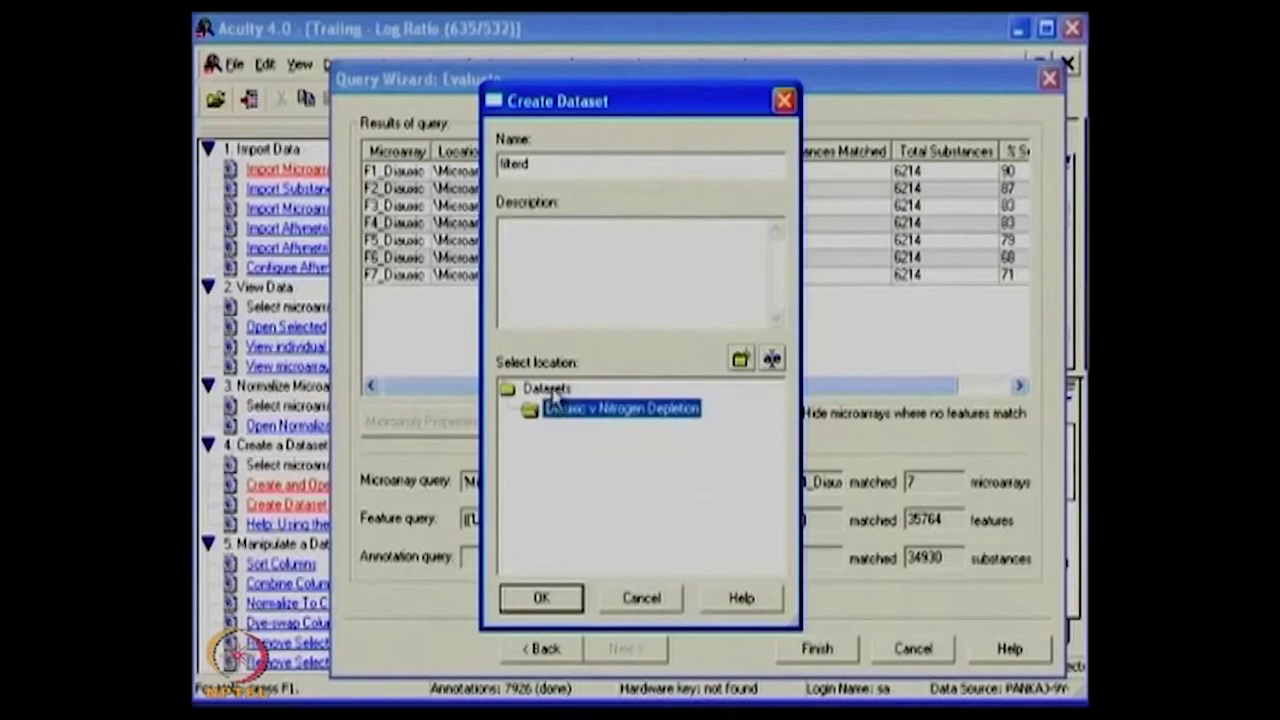
click(529, 603)
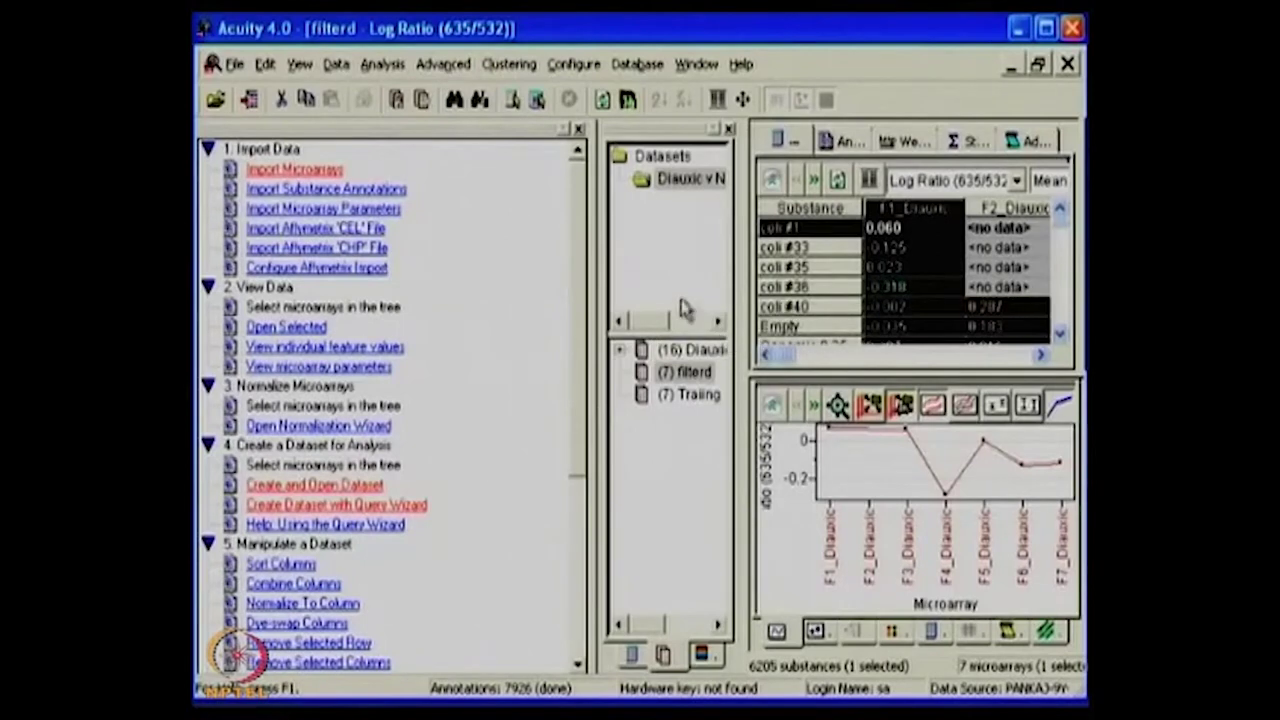
Widen the dataset tree pane, and open the Diauxic v Nitrogen Depletion dataset with its Log Ratio (635/532) data
drag(585, 242, 588, 352)
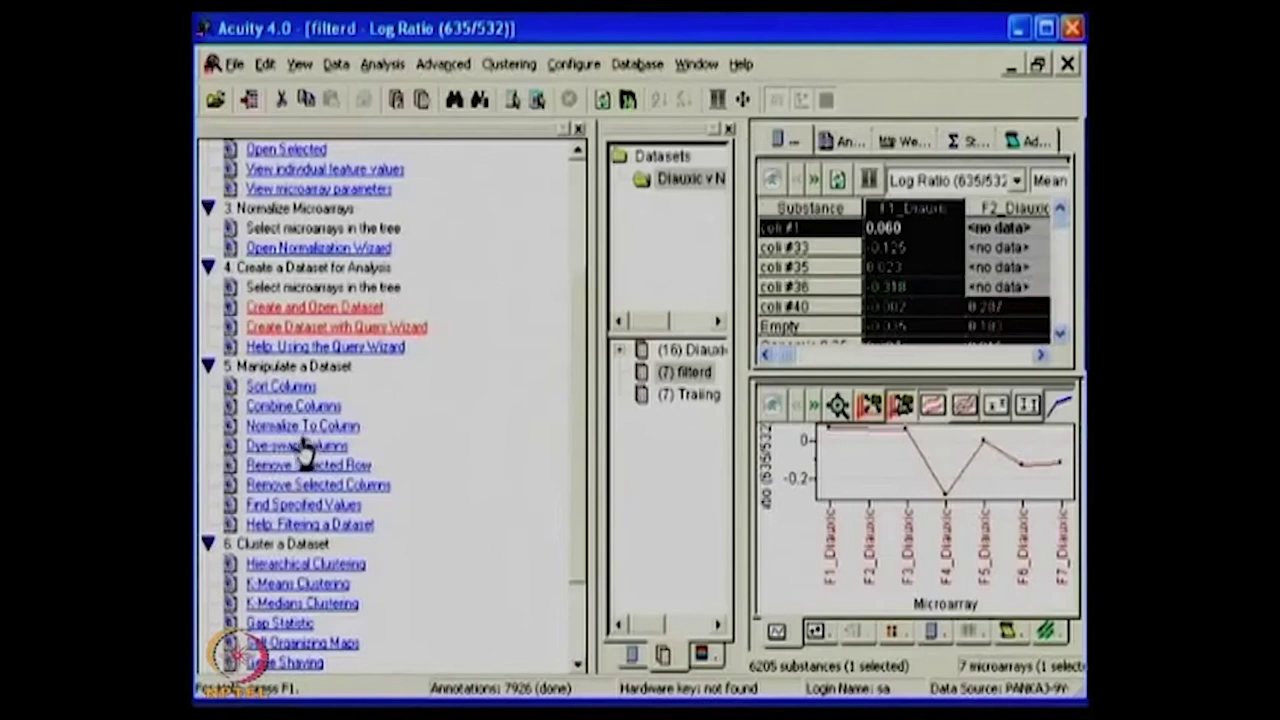
click(936, 206)
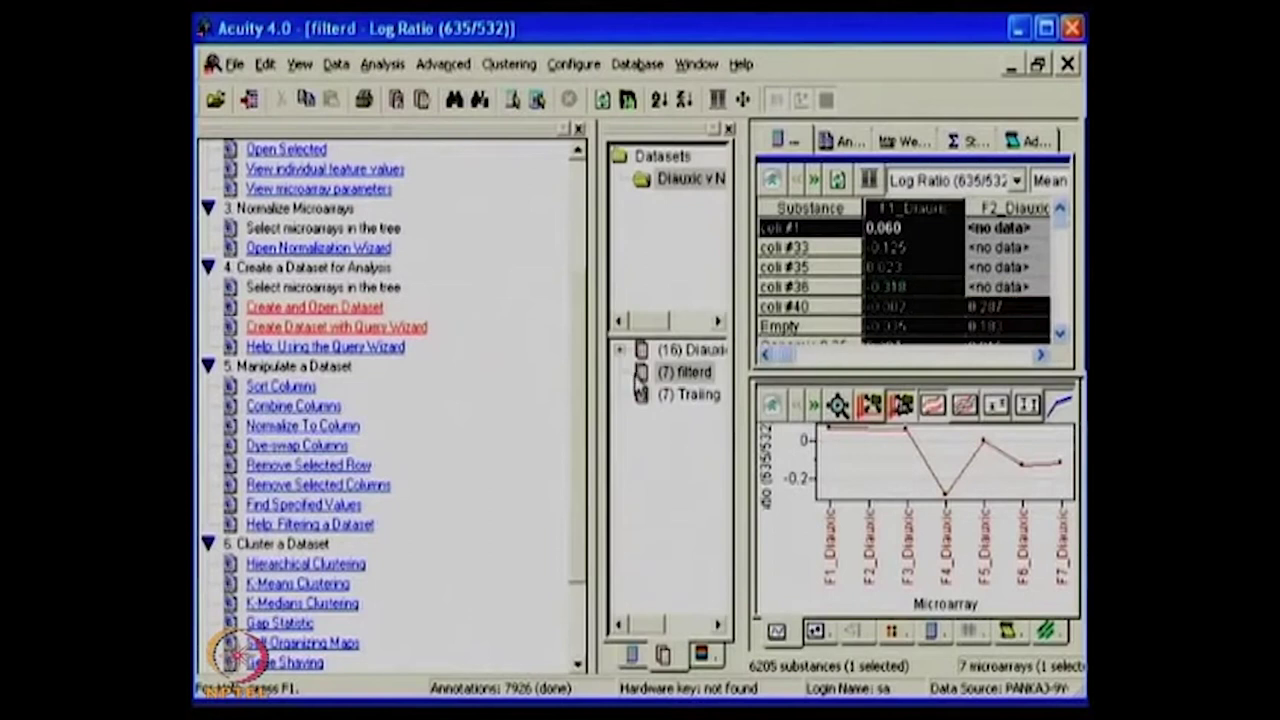
drag(582, 340, 578, 438)
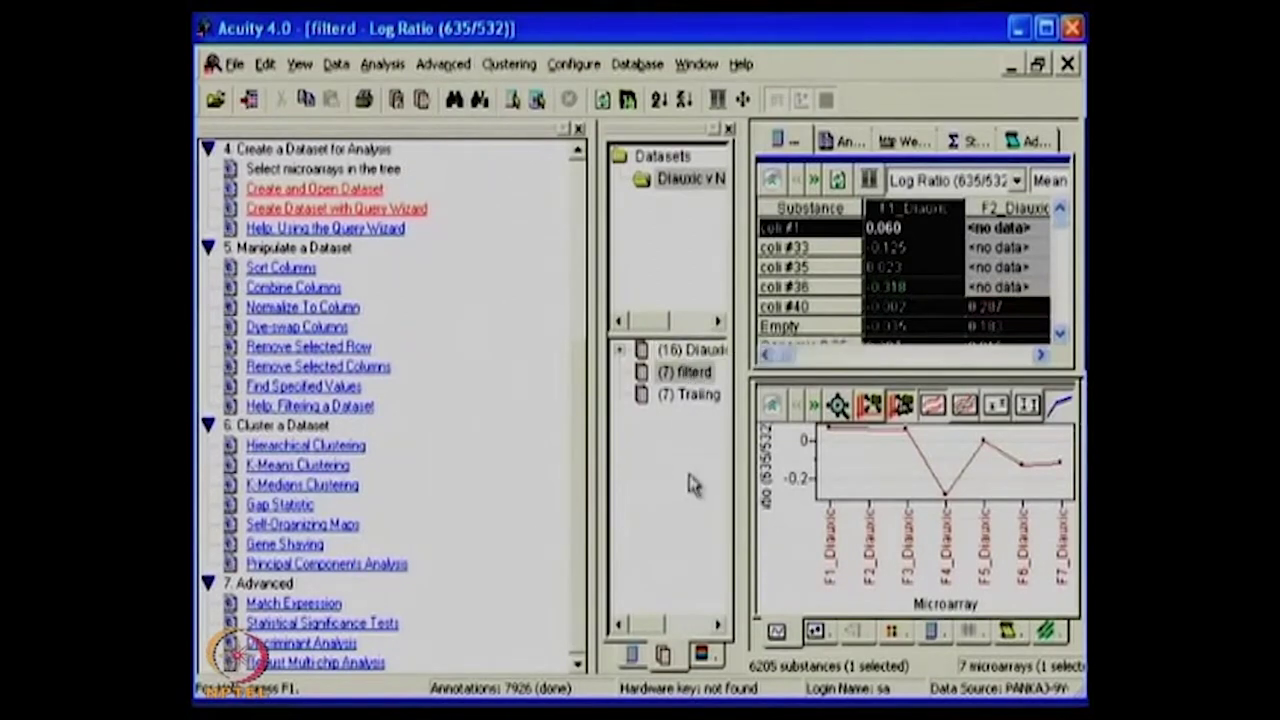
drag(750, 440, 847, 425)
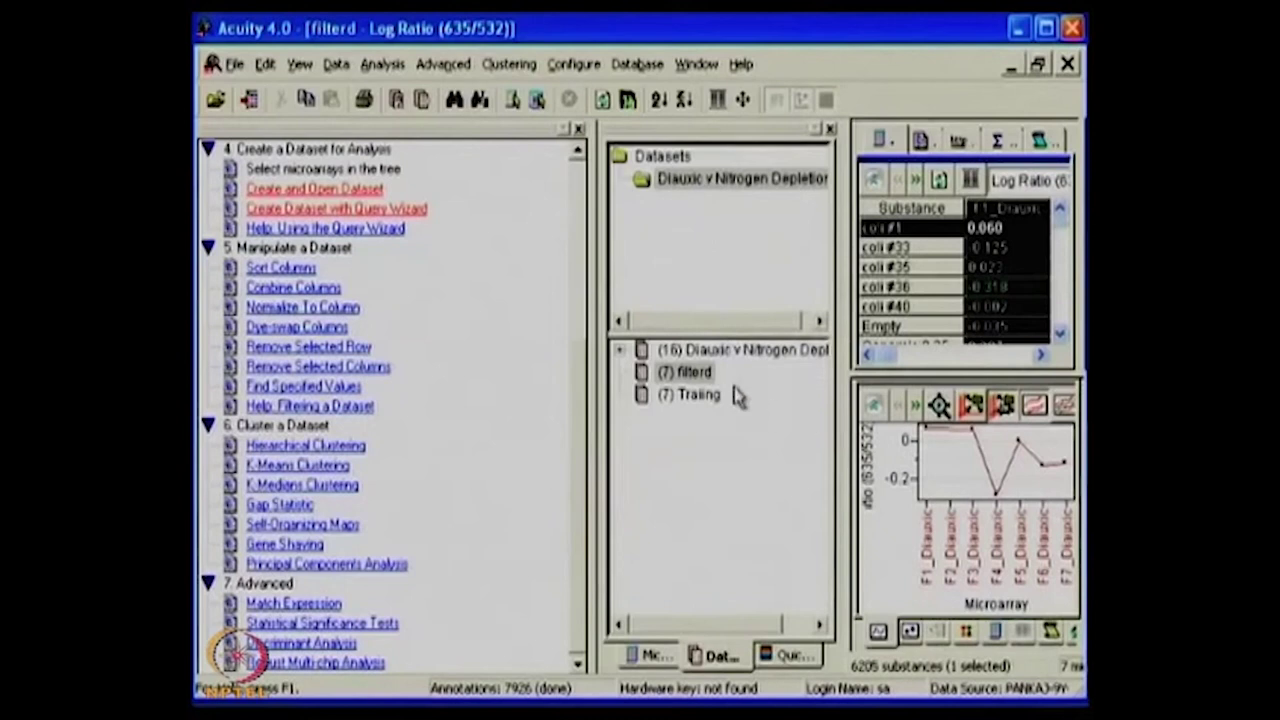
double_click(720, 350)
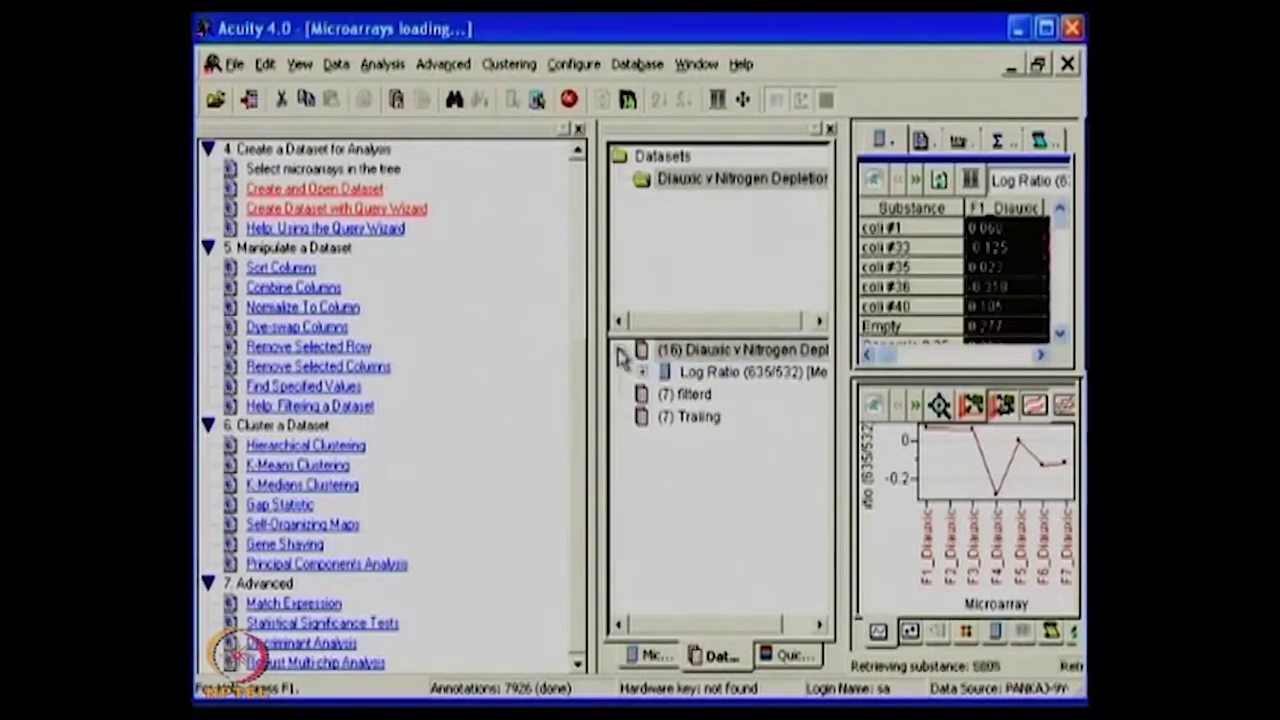
click(708, 376)
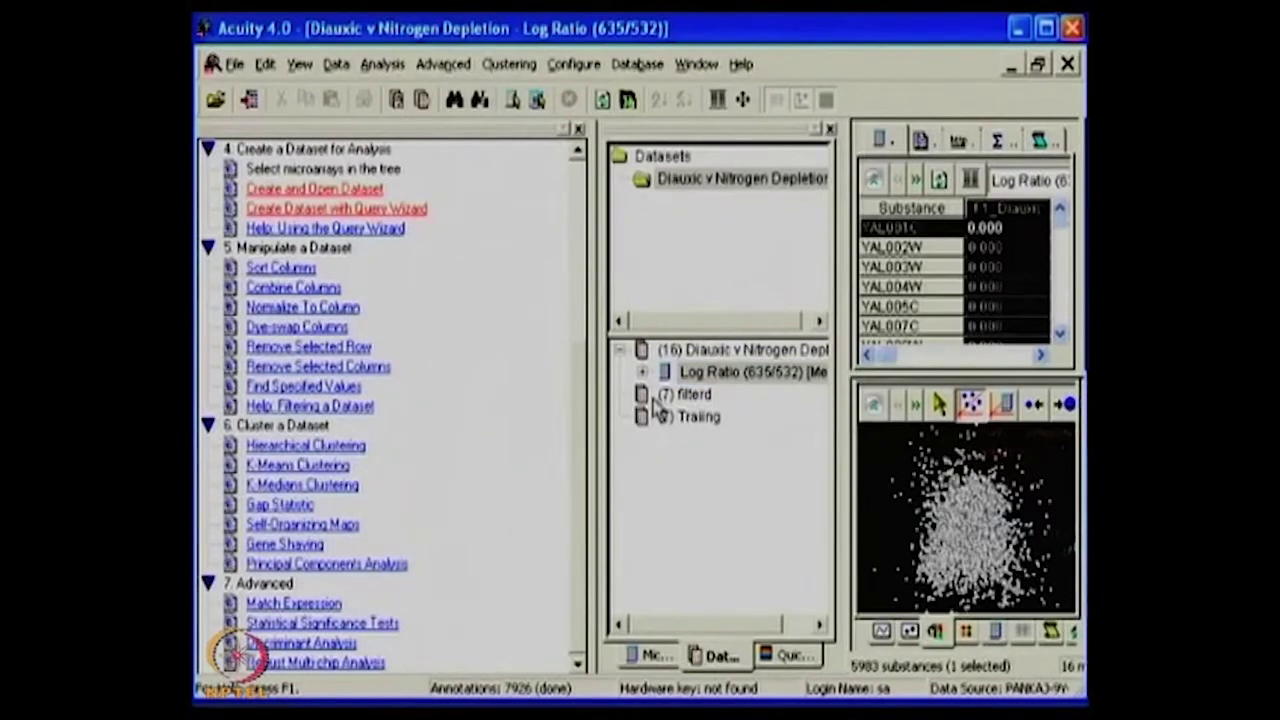
Enlarge the data table area and view the substances' web links up to the PIR column
drag(843, 397, 660, 397)
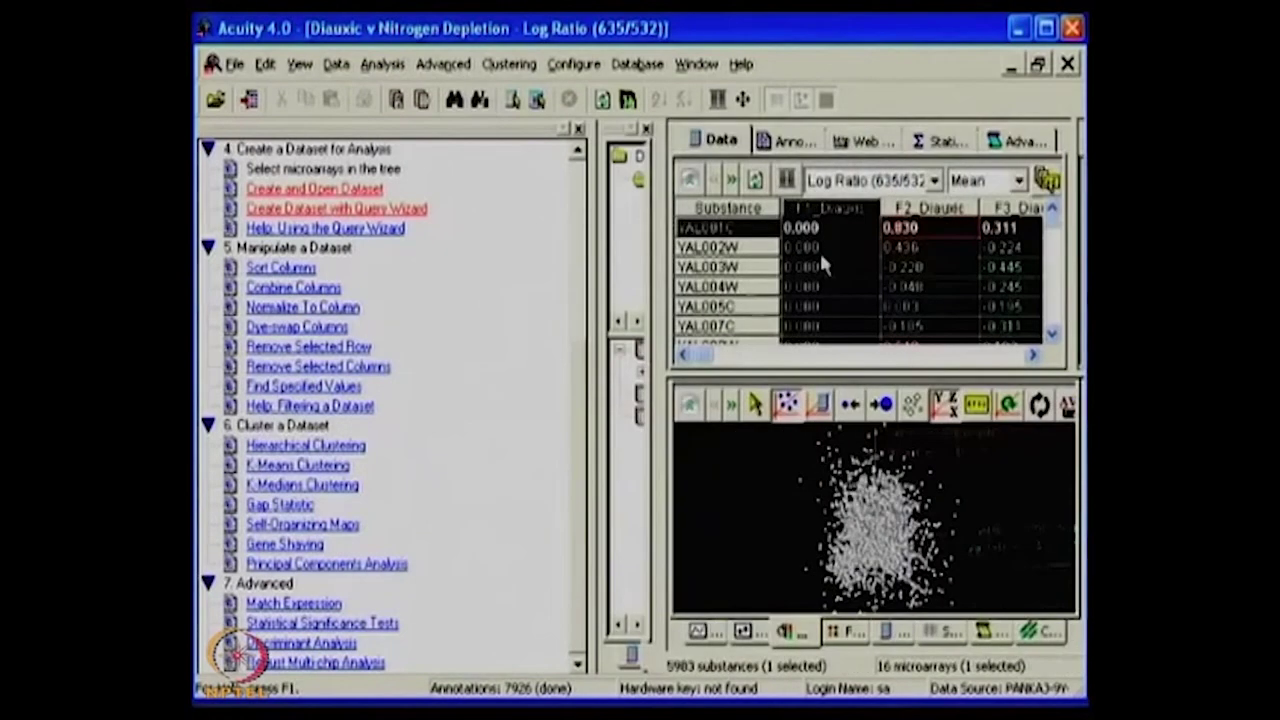
click(858, 145)
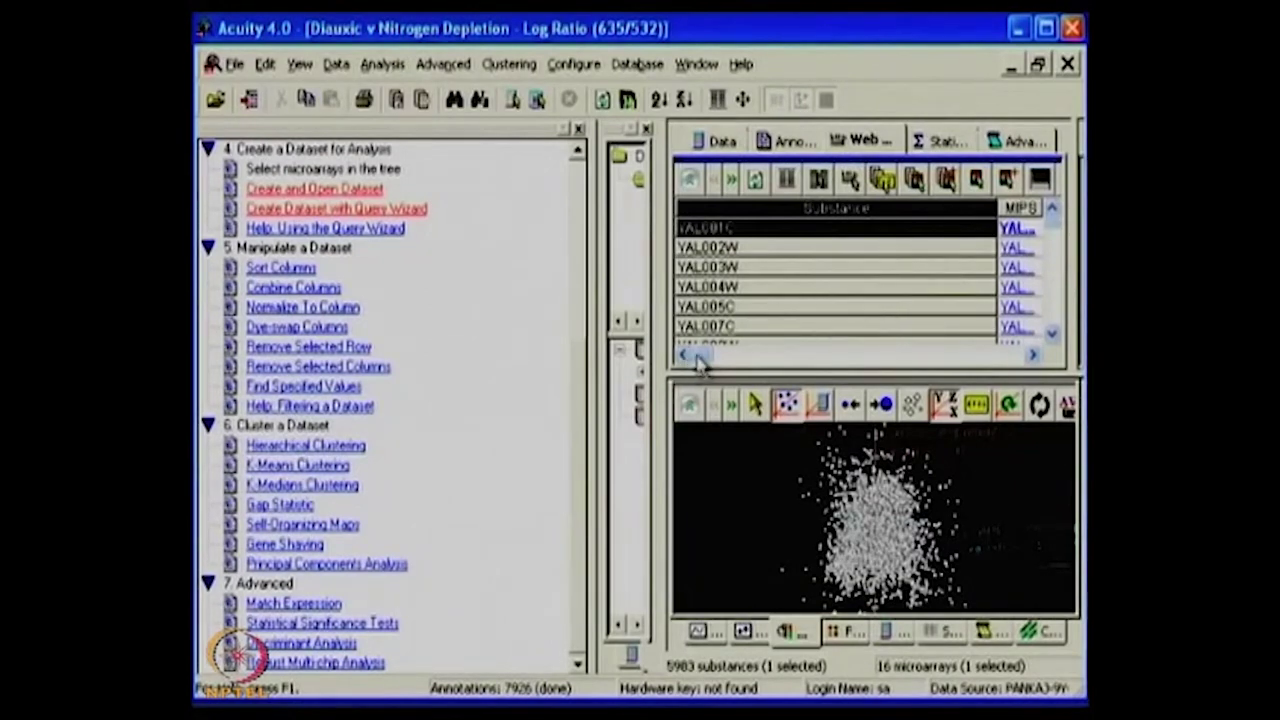
click(814, 357)
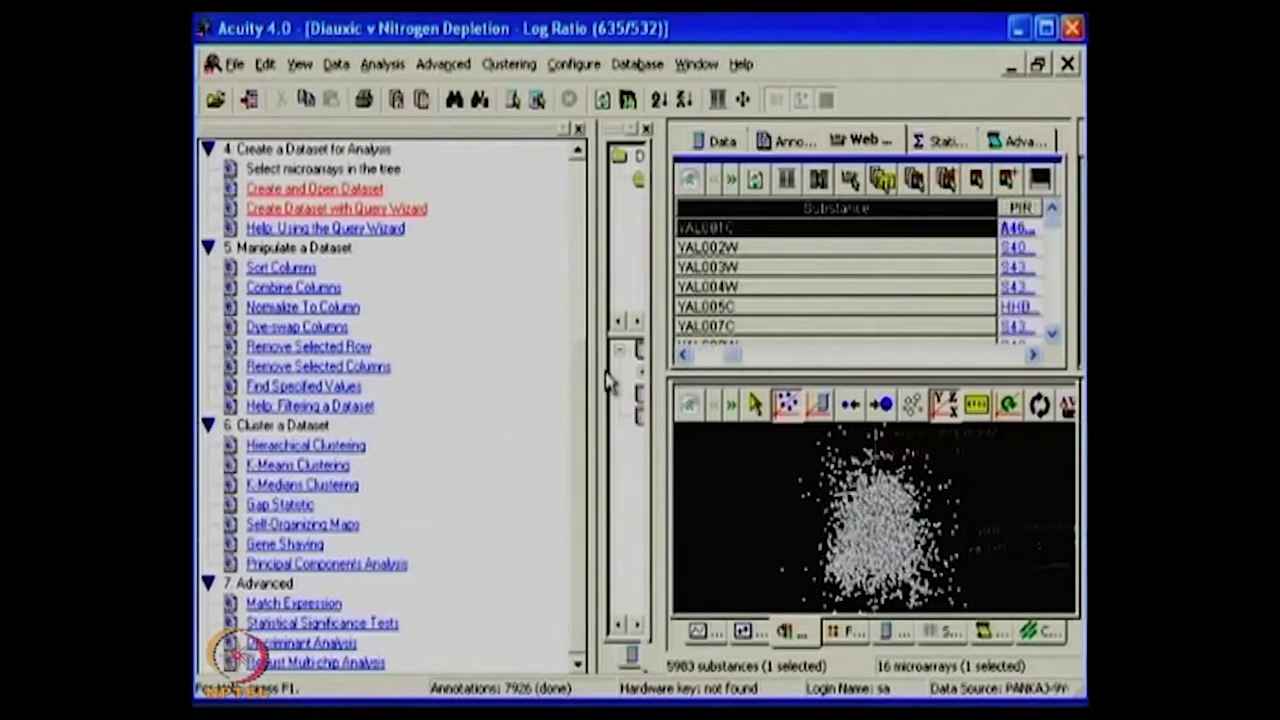
Try to run hierarchical clustering on the Diauxic v Nitrogen Depletion dataset
click(338, 448)
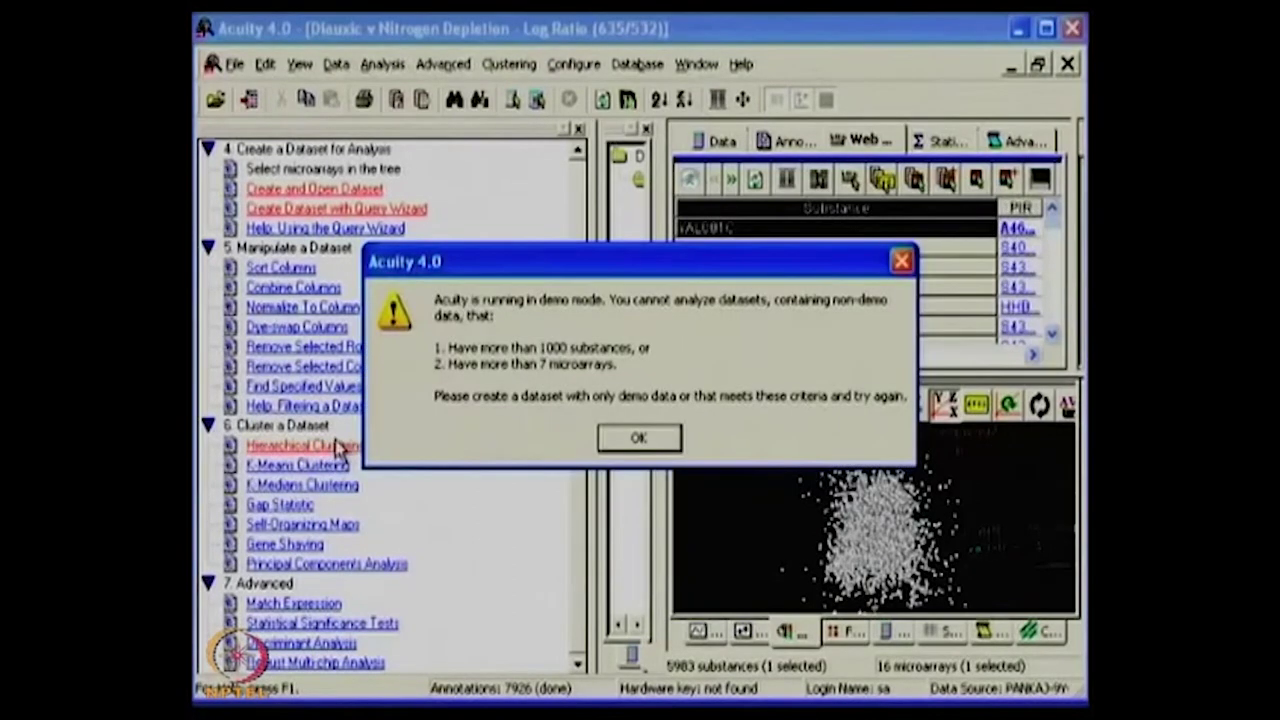
click(640, 443)
Rearrange the panes to widen the dataset tree, and expand the analyses stored under Diauxic v Nitrogen Depletion's Log Ratio (635/532) [Mean]
drag(592, 500, 408, 500)
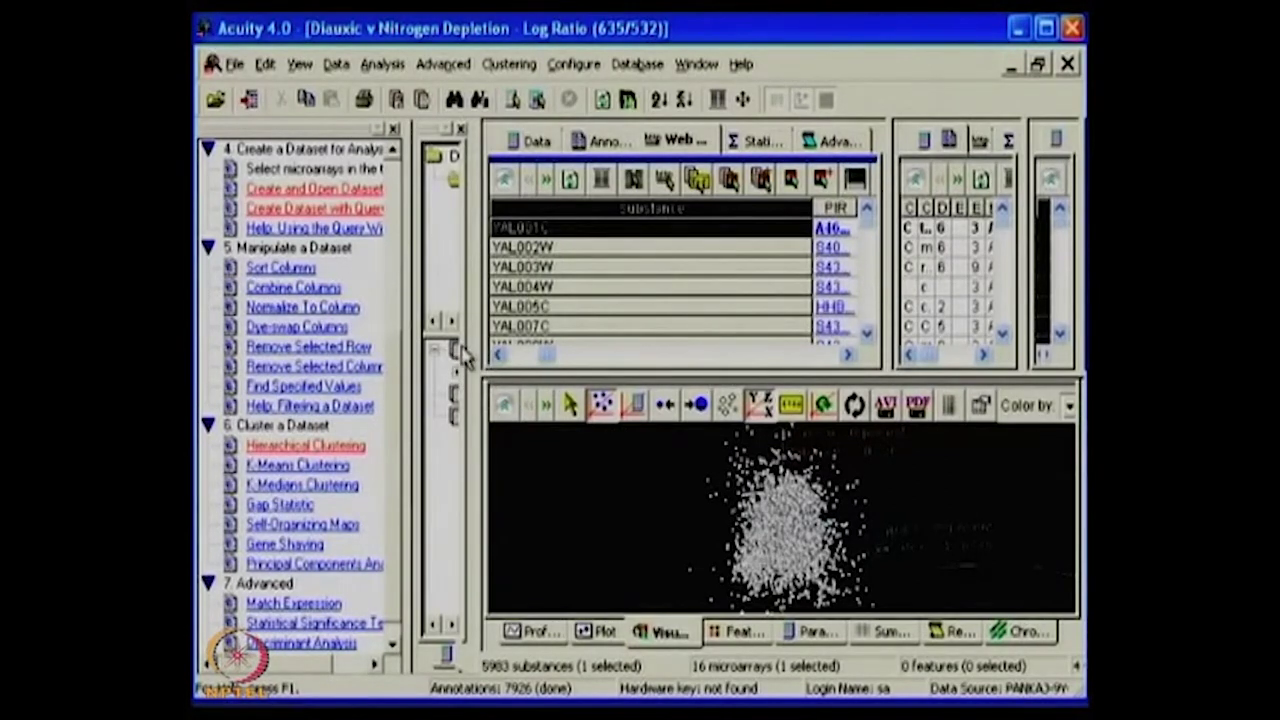
drag(479, 350, 666, 352)
click(615, 372)
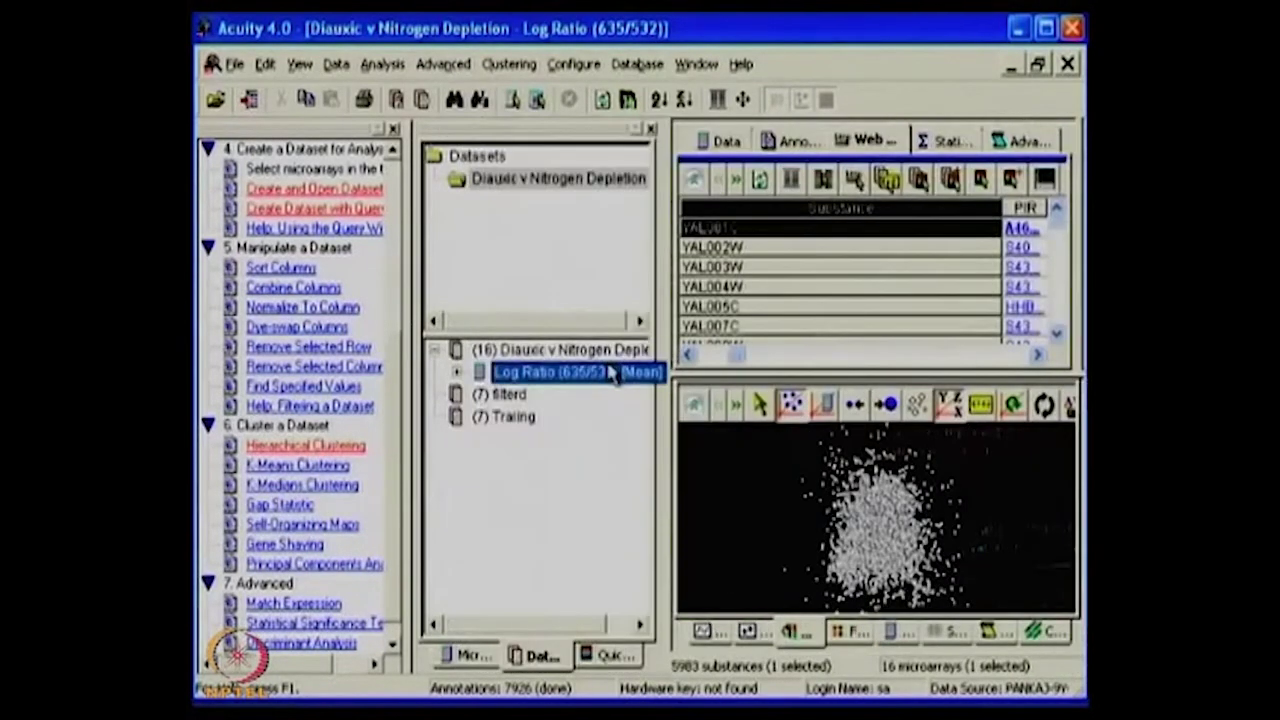
click(600, 350)
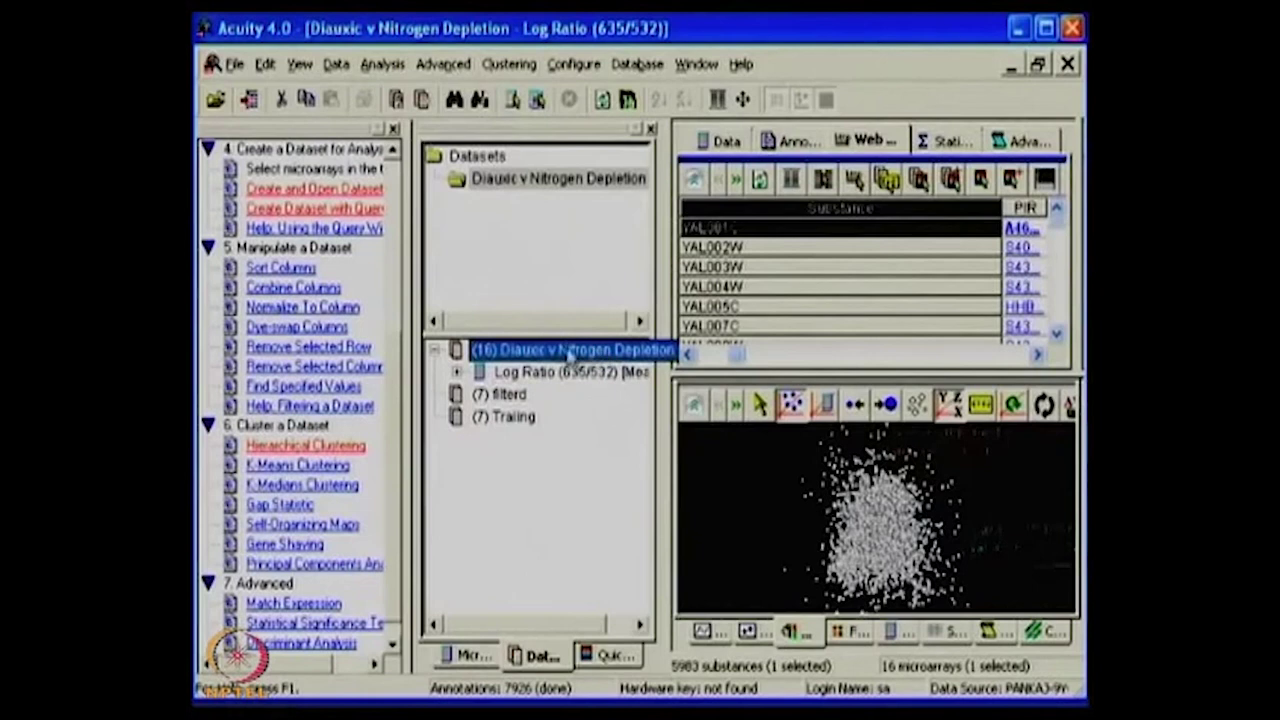
click(456, 352)
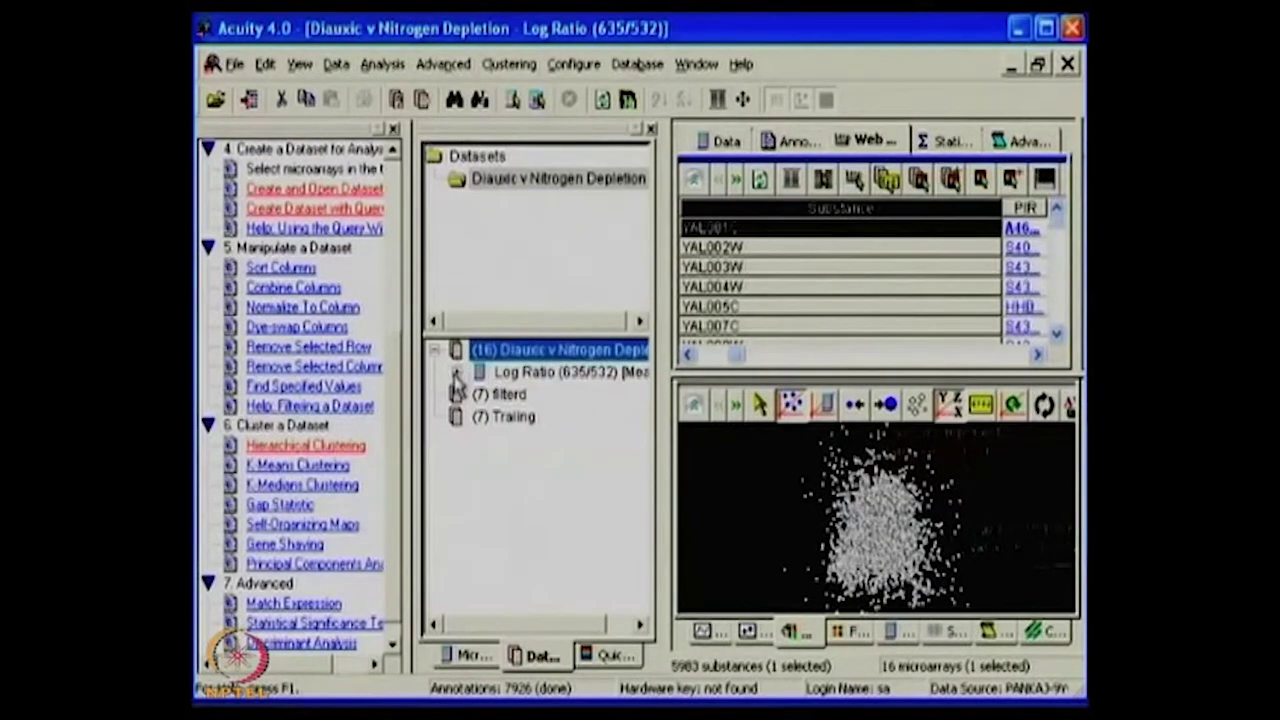
click(456, 374)
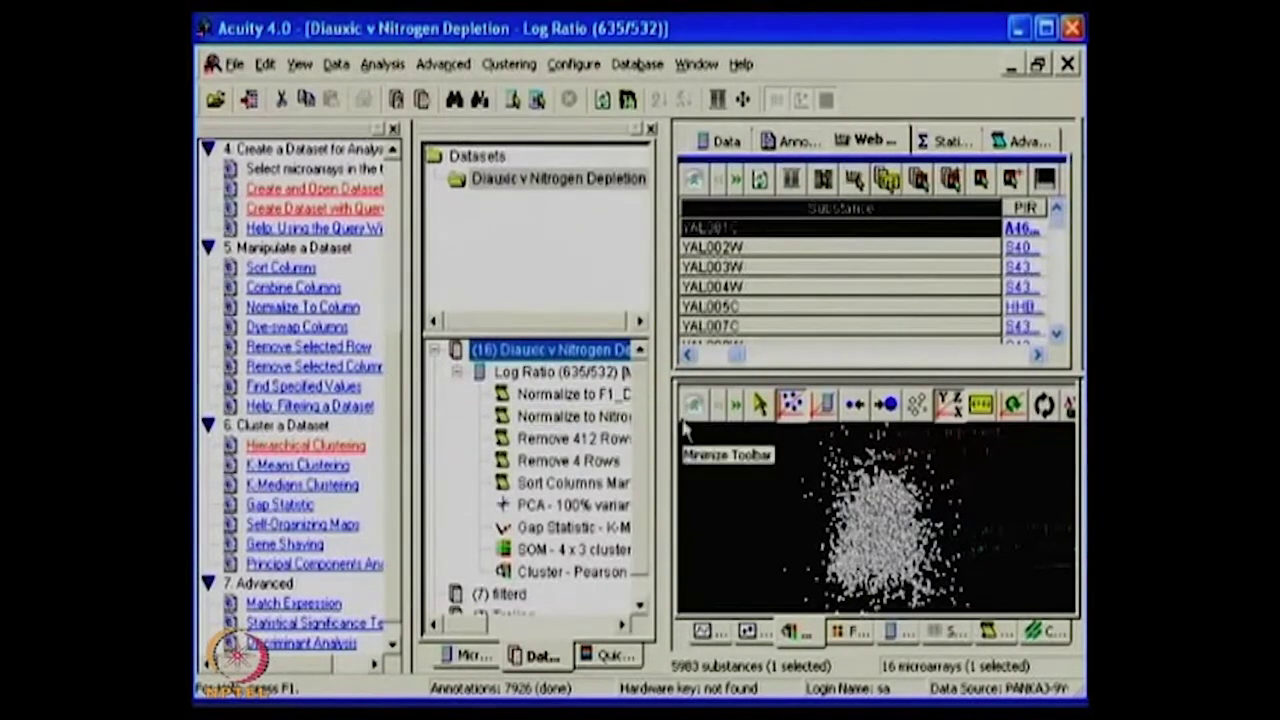
drag(666, 418, 815, 418)
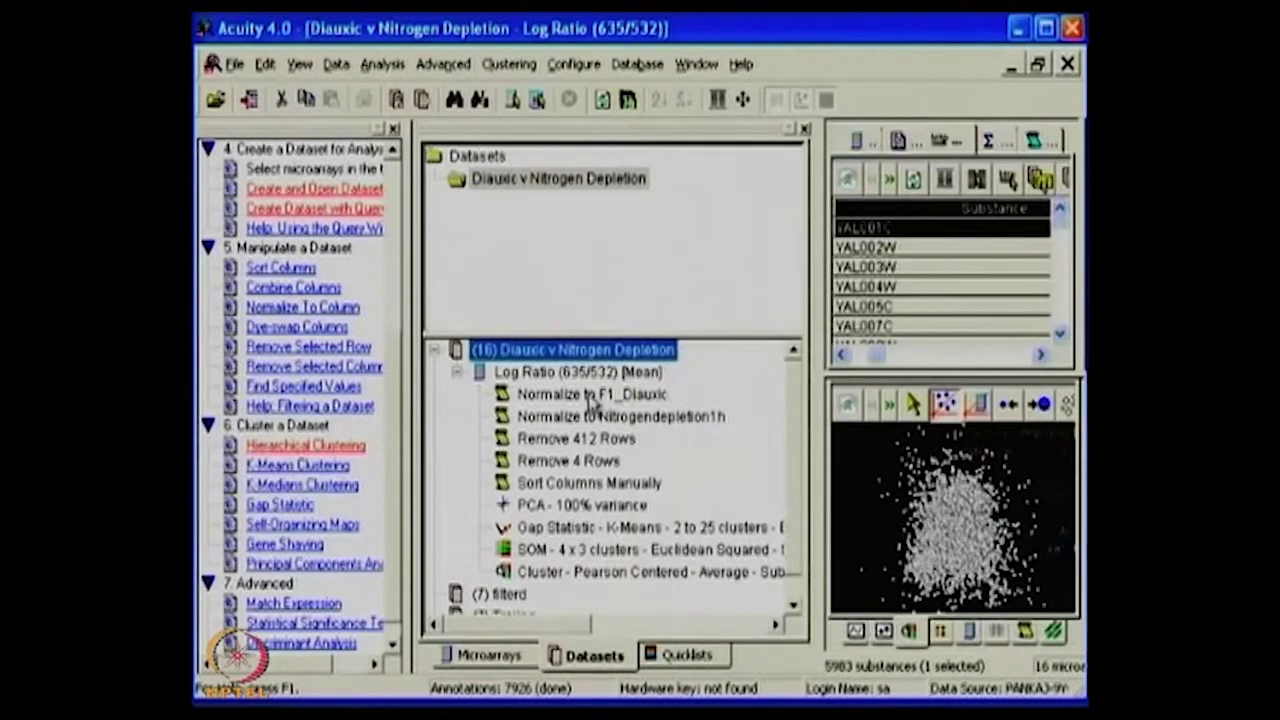
Inspect the Normalize to F1_Diauxic script's properties, and open the SOM - 4 x 3 clusters result in an enlarged visualization area
double_click(636, 396)
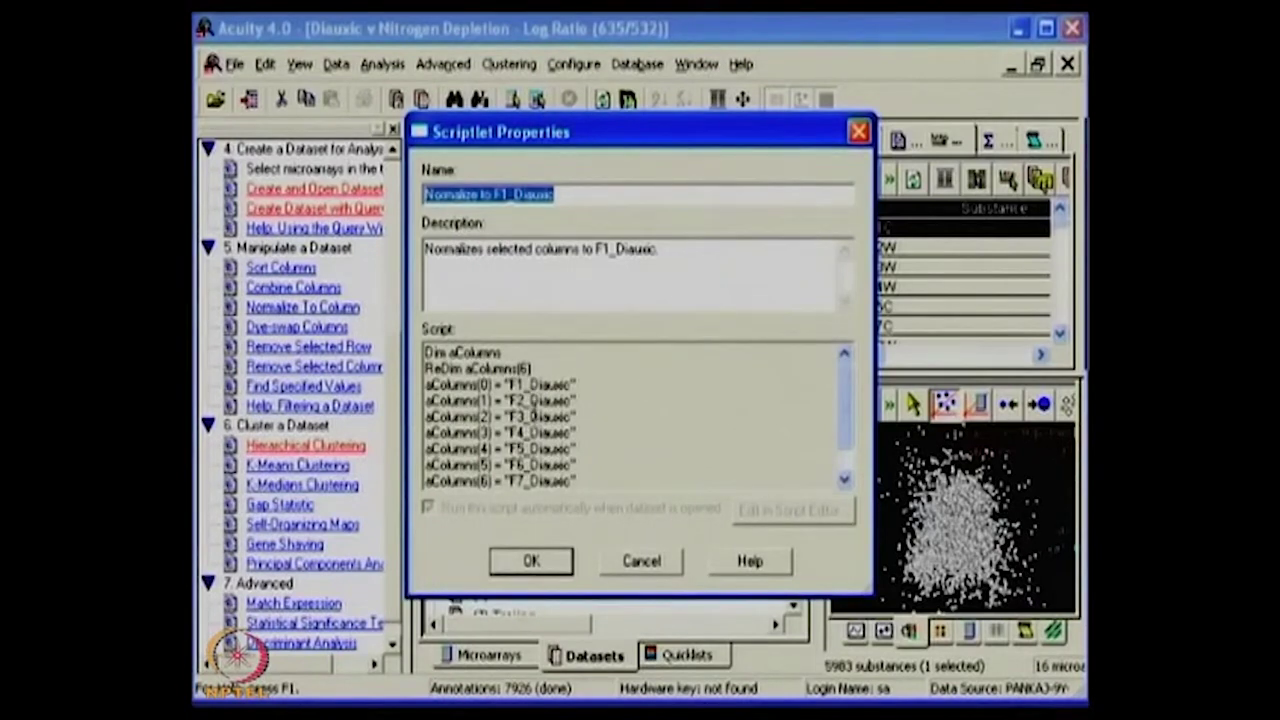
click(652, 561)
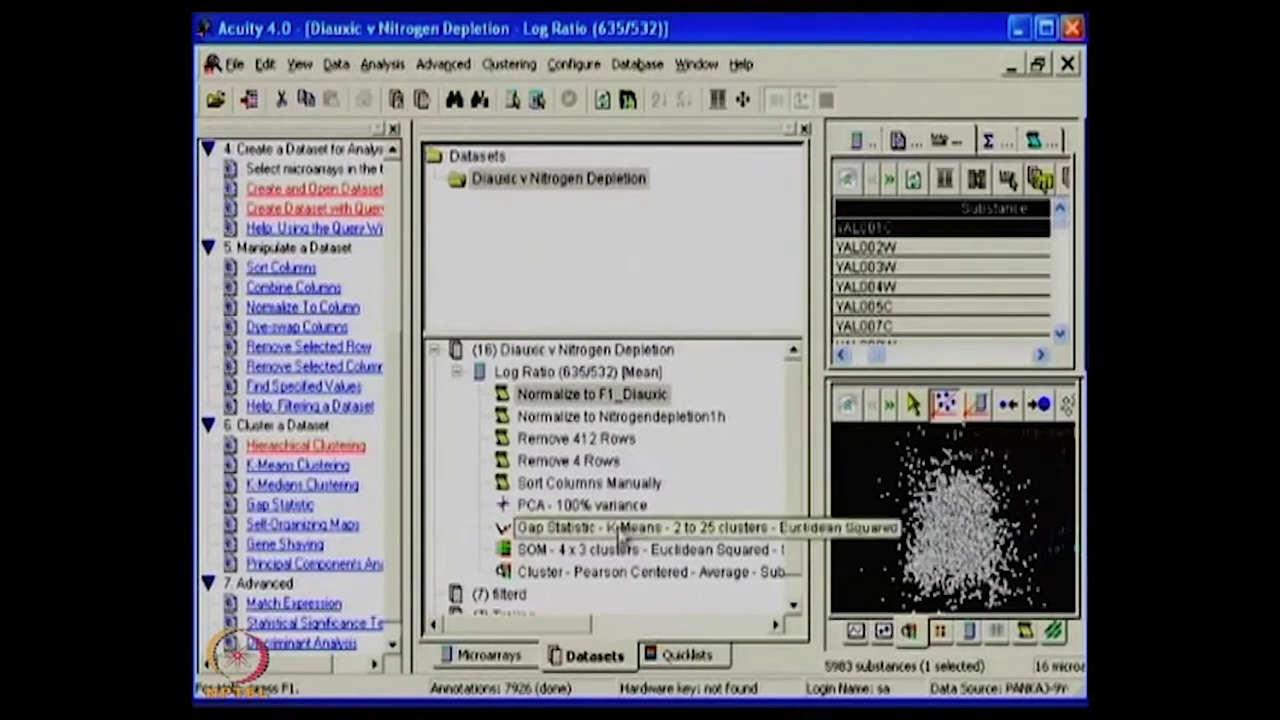
click(588, 552)
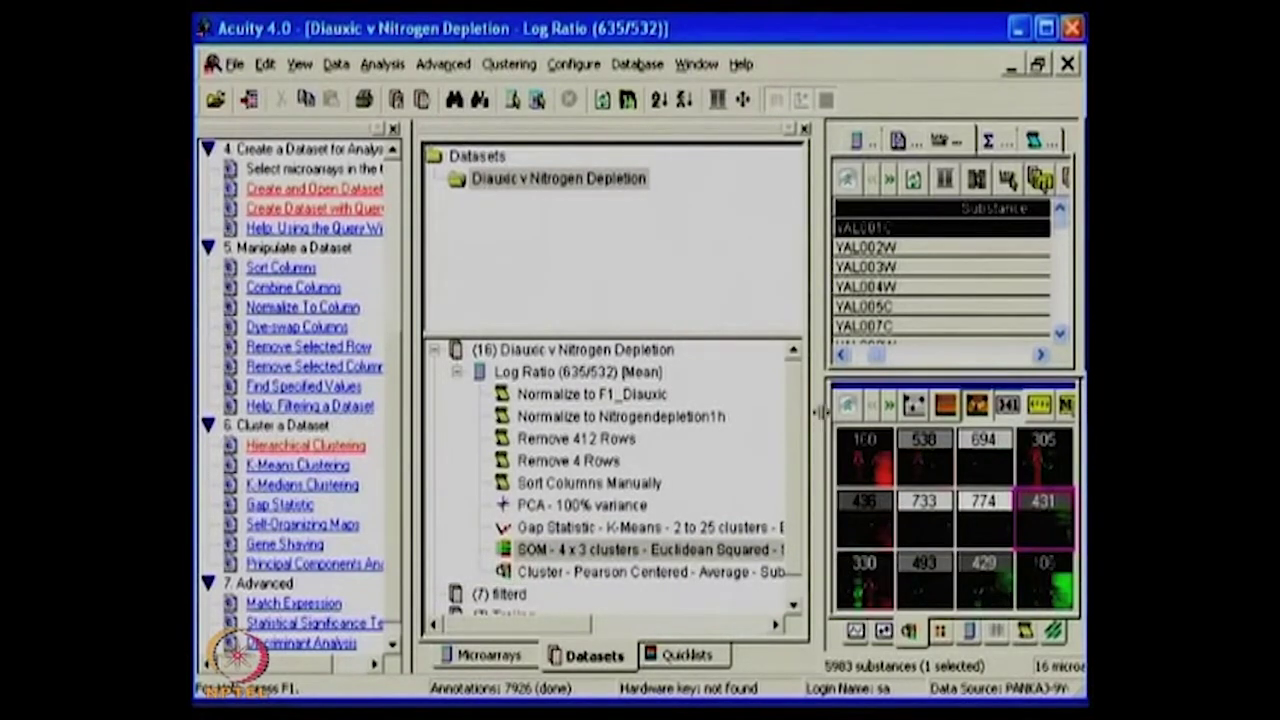
drag(821, 410, 595, 410)
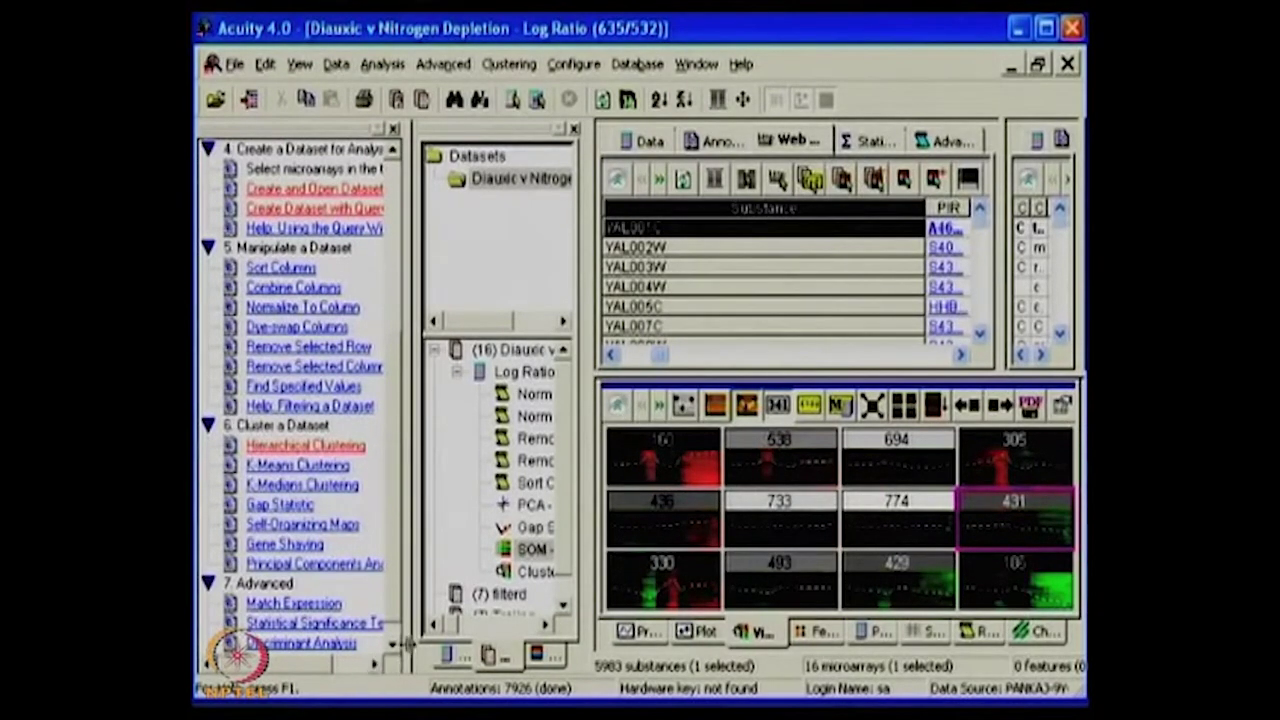
Start a statistical significance test on the dataset using Student's t-Test with equal variances
click(394, 646)
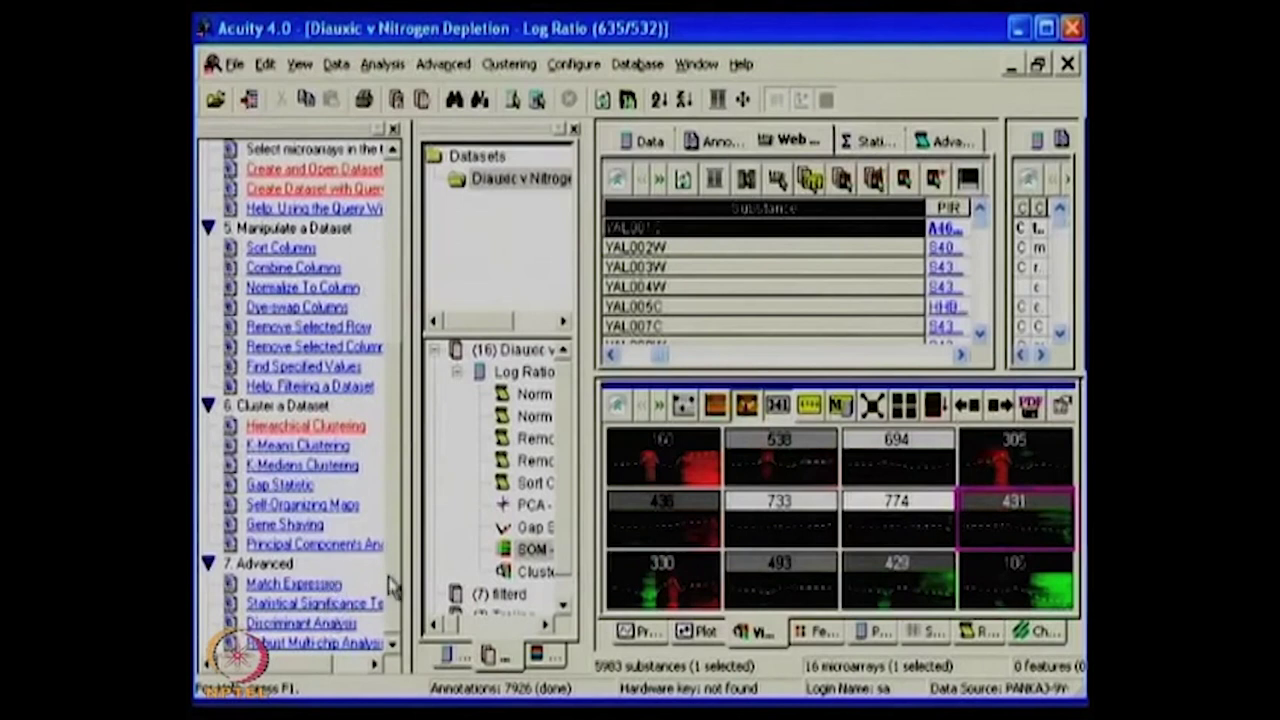
click(342, 604)
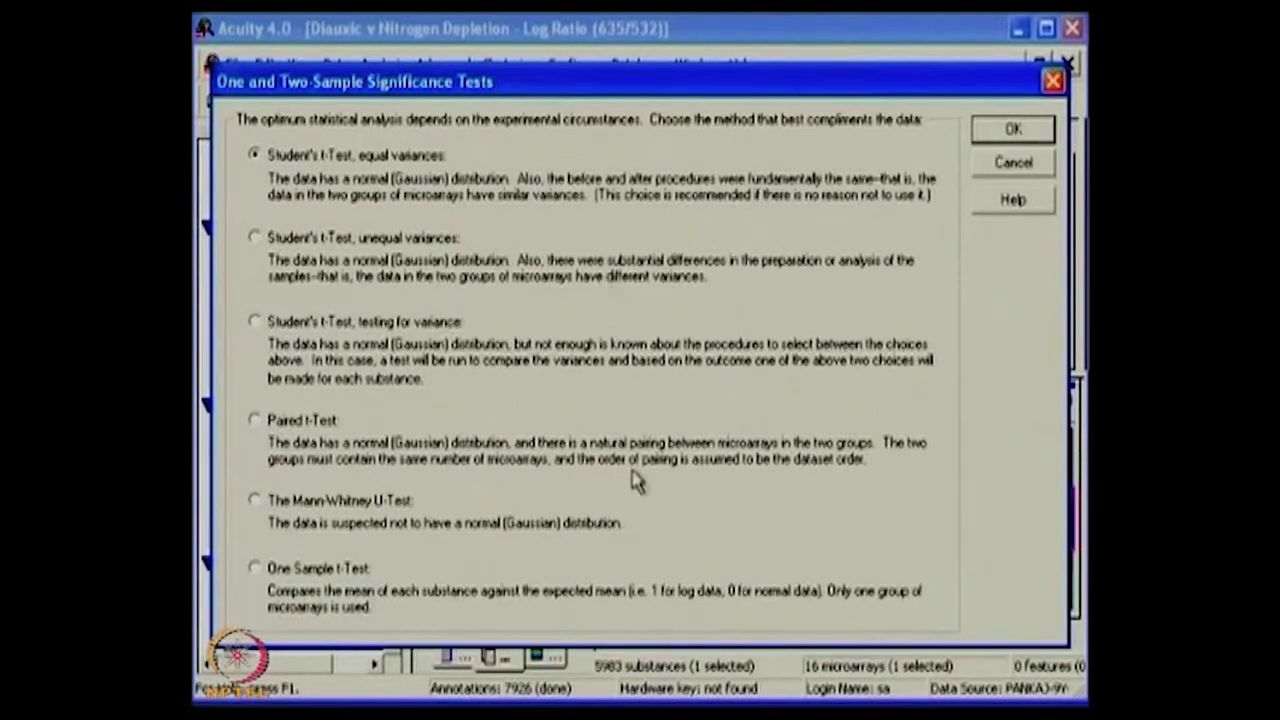
click(1030, 137)
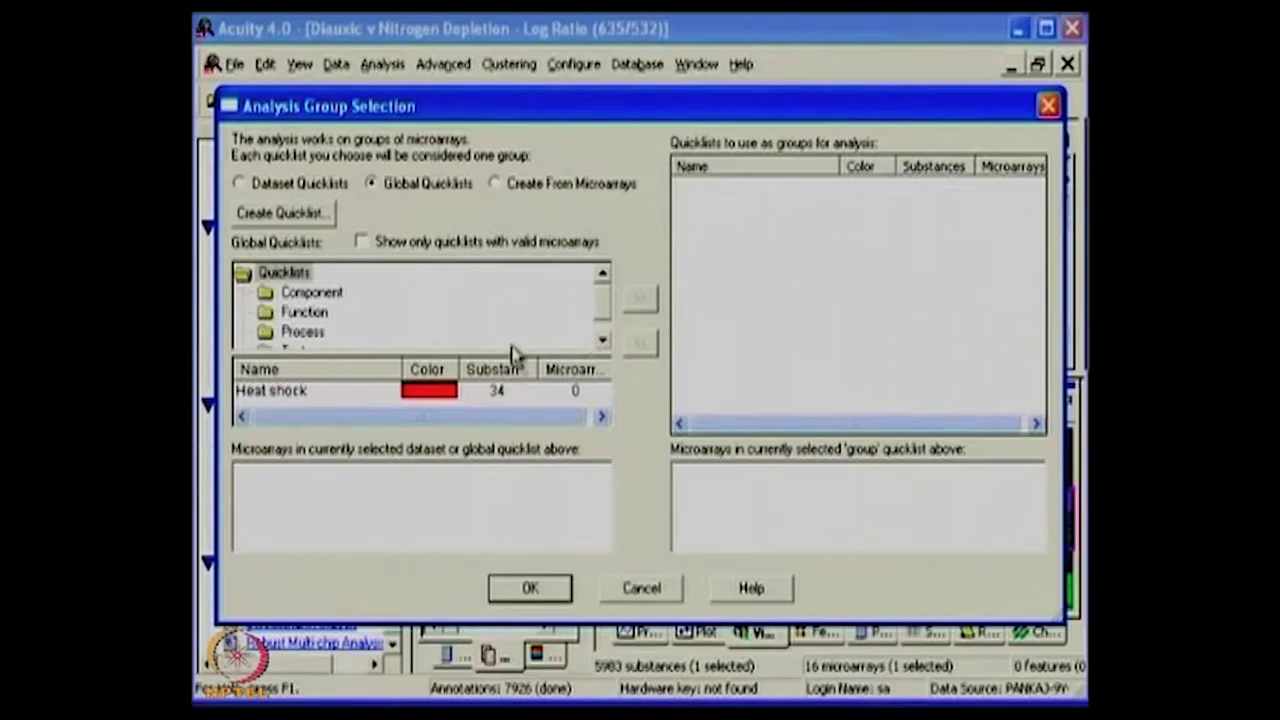
Browse the Test, Component, Function and Process folders of global quicklists for possible analysis groups
click(604, 341)
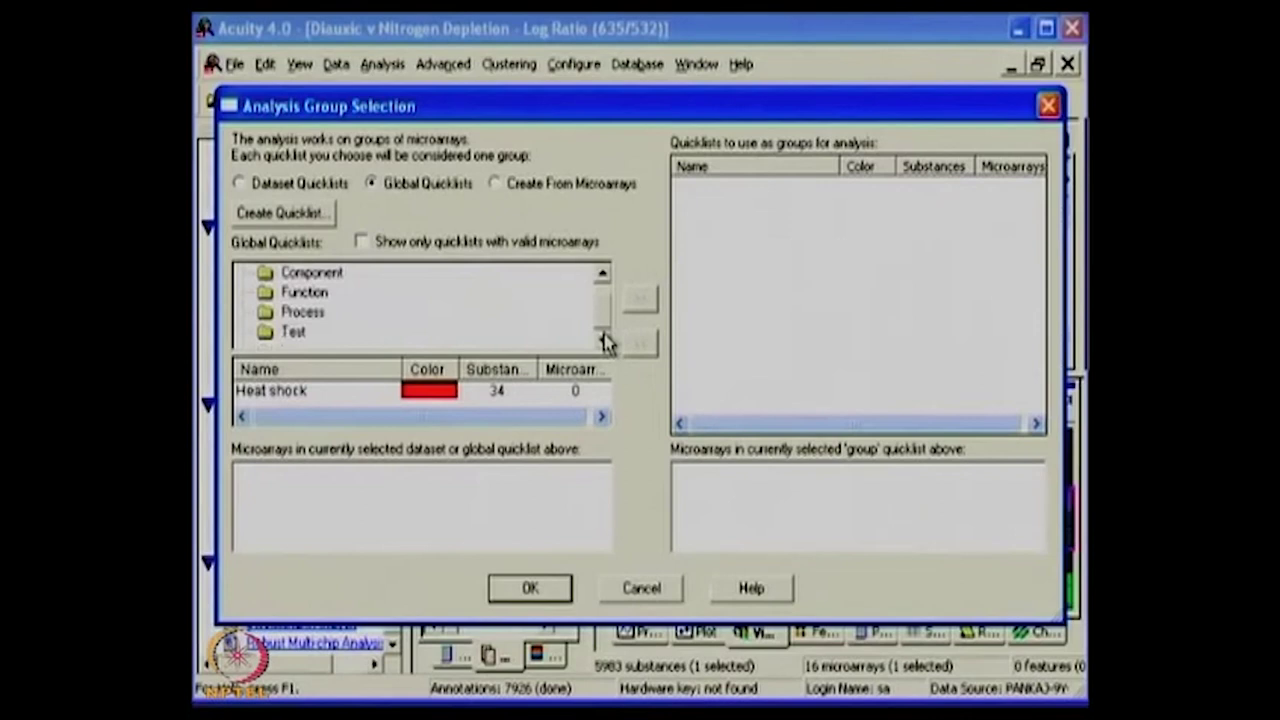
click(293, 333)
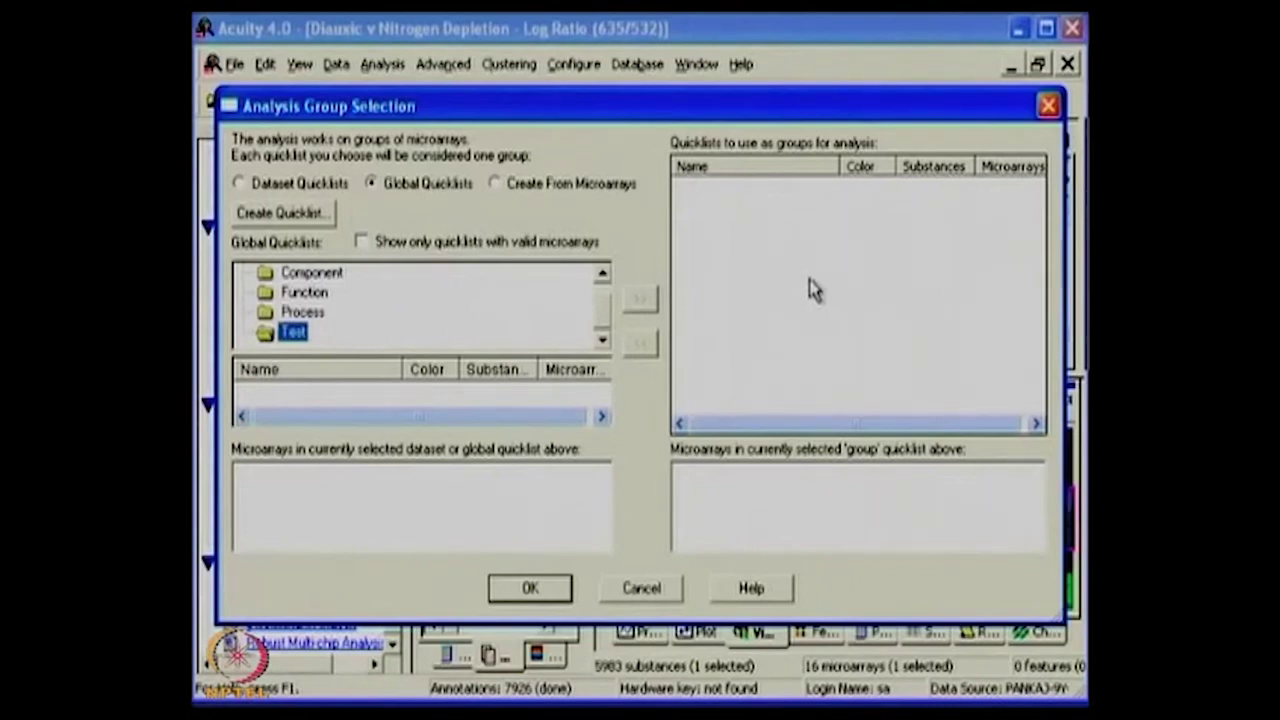
click(602, 273)
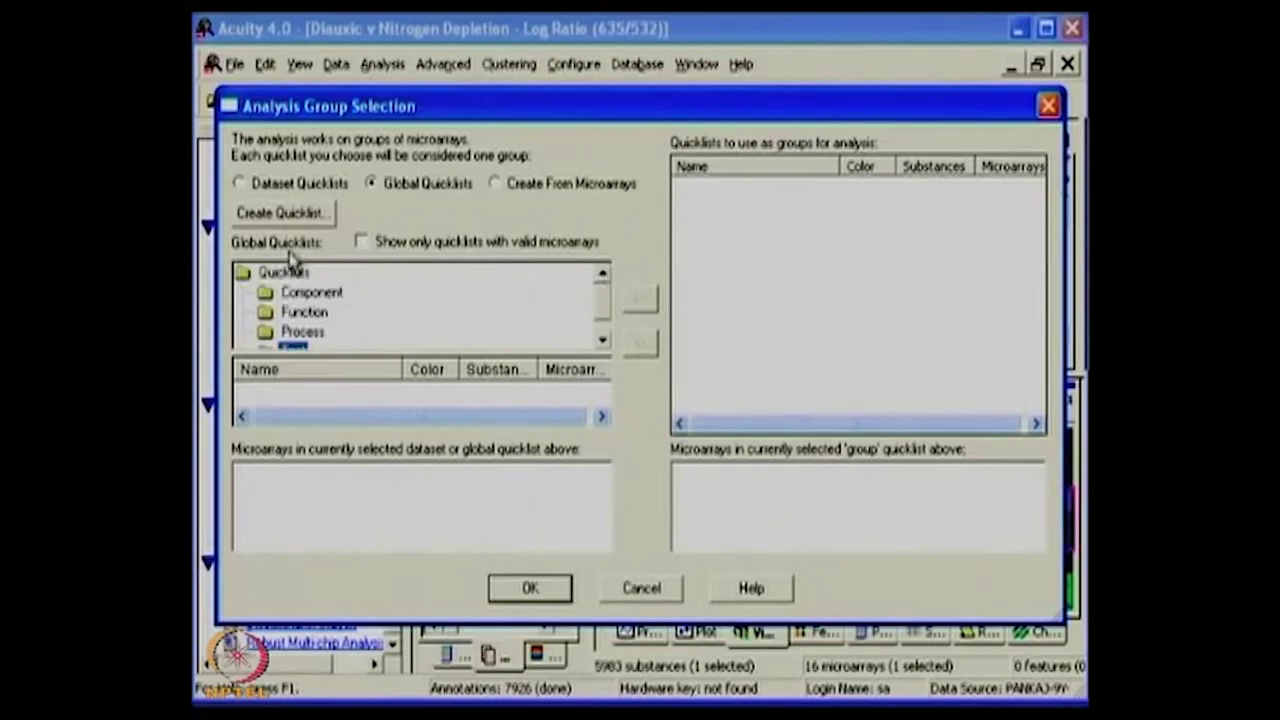
click(318, 296)
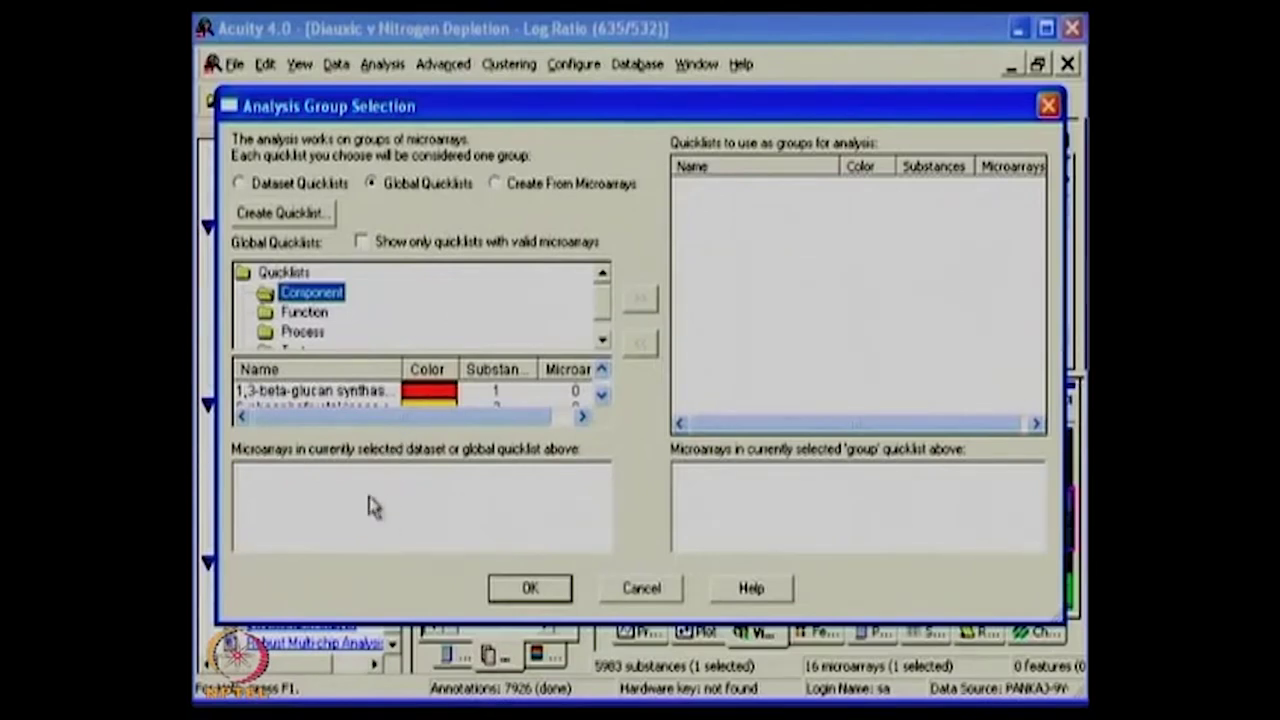
click(290, 312)
click(302, 332)
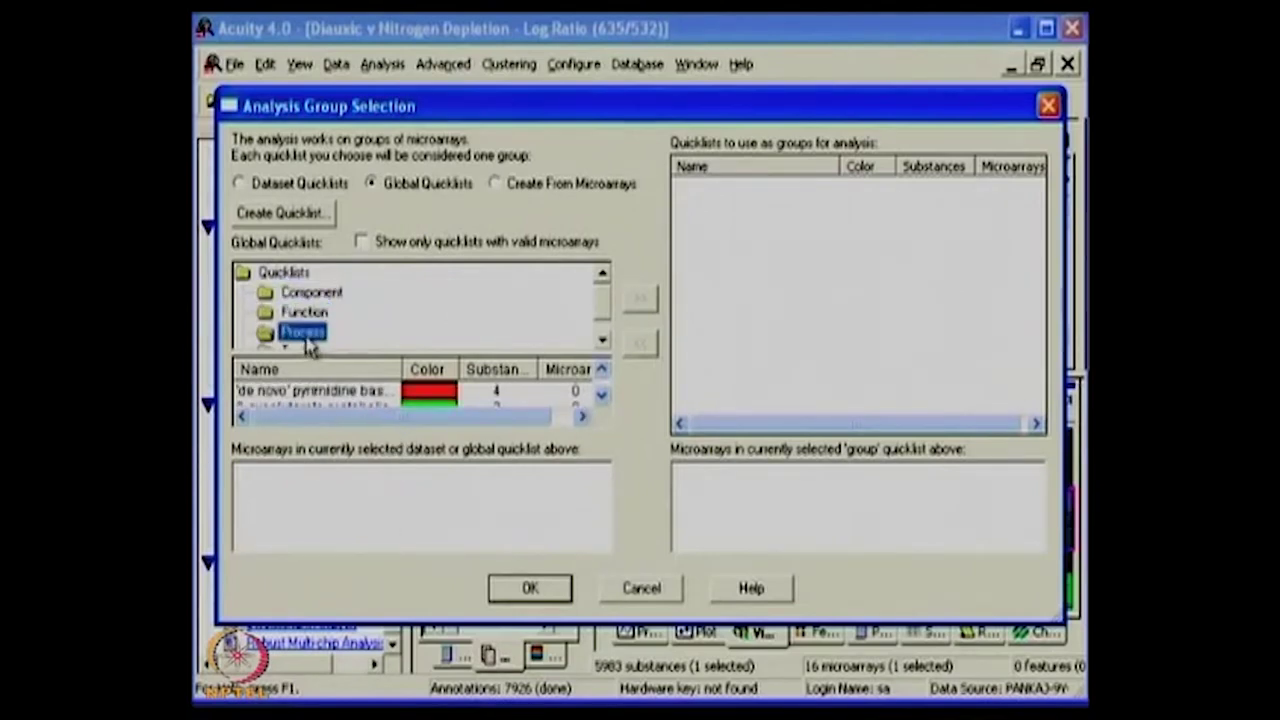
click(603, 341)
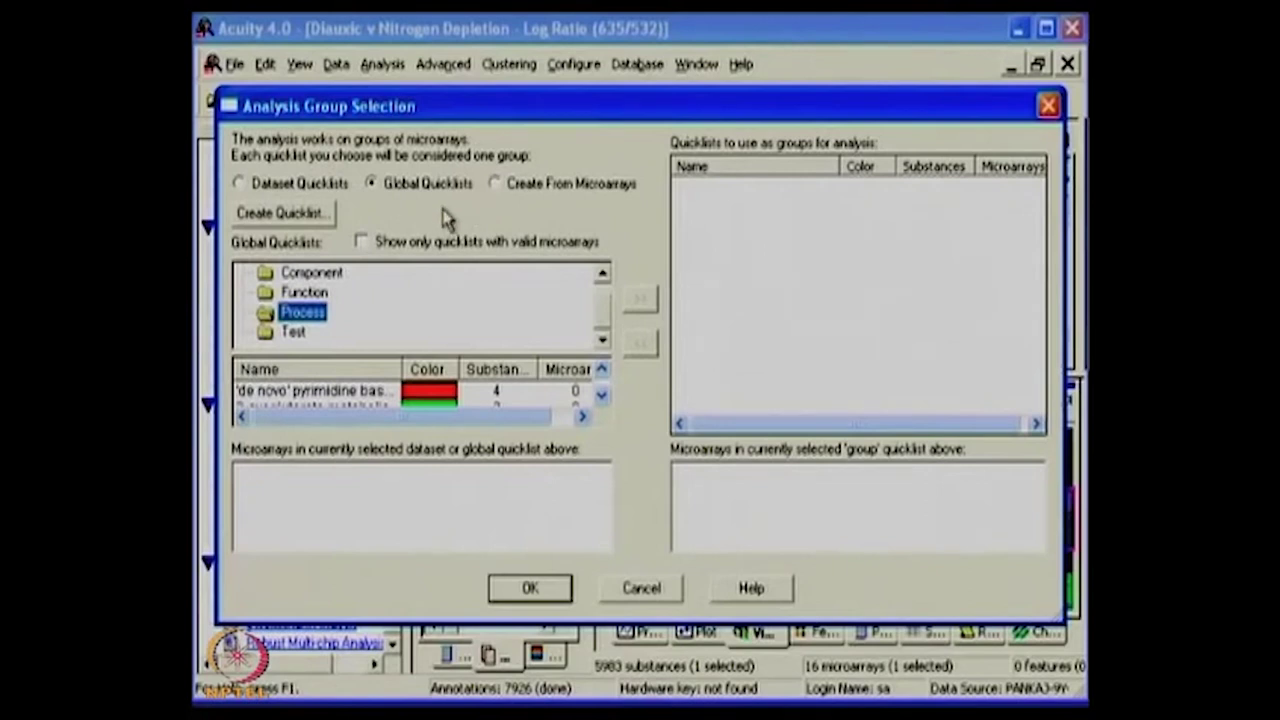
Create a dataset quicklist named Hih sugar containing the F1_Diauxic, F2_Diauxic and F3_Diauxic microarrays
click(337, 185)
click(300, 213)
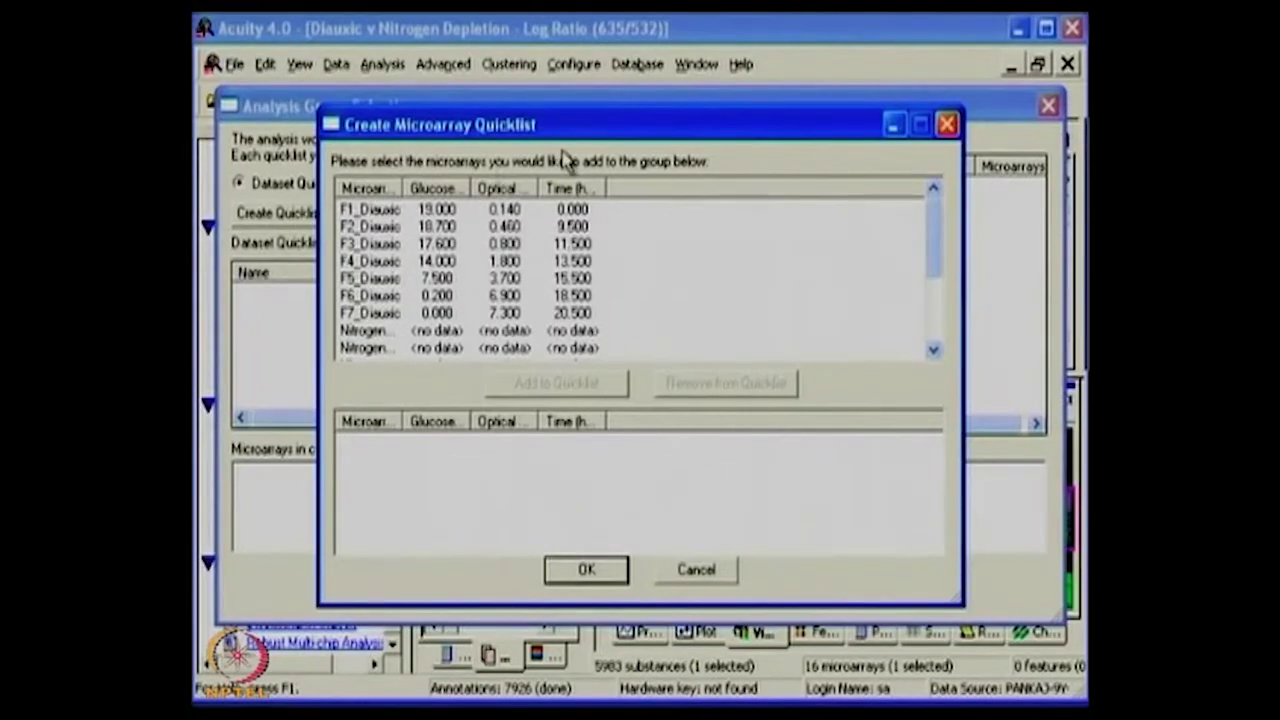
click(352, 212)
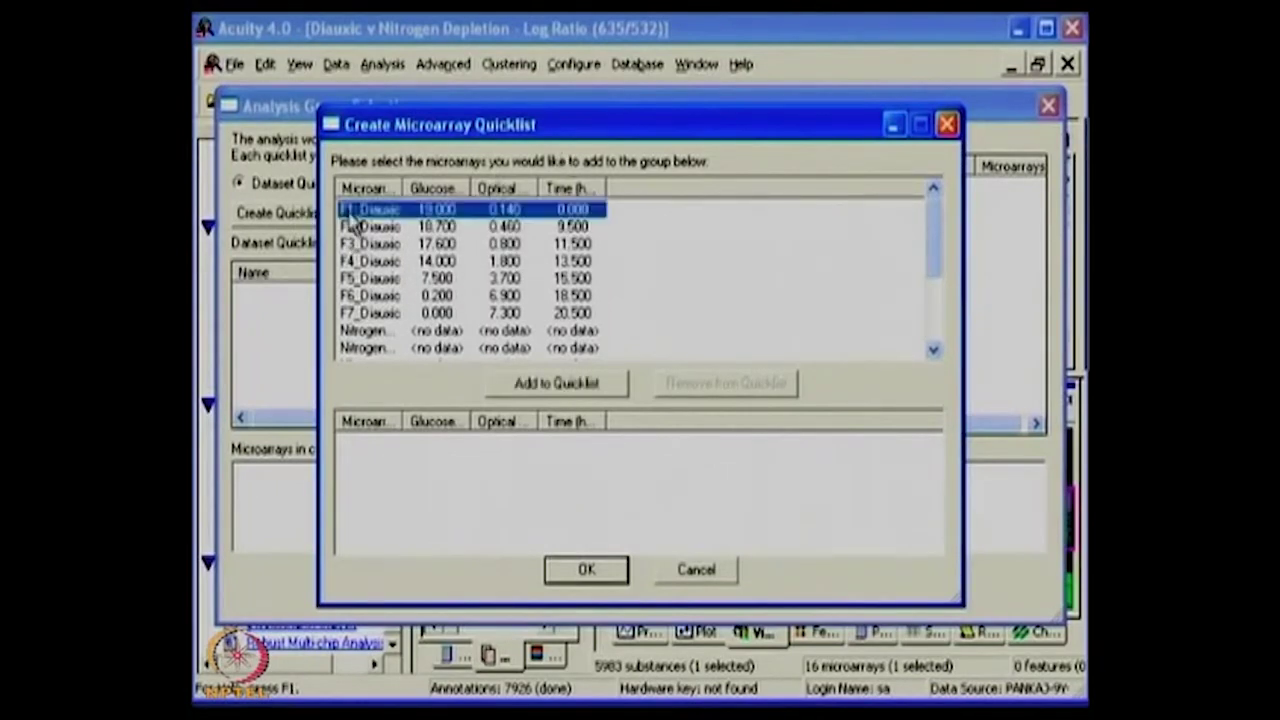
ctrl+click(402, 248)
ctrl+click(383, 228)
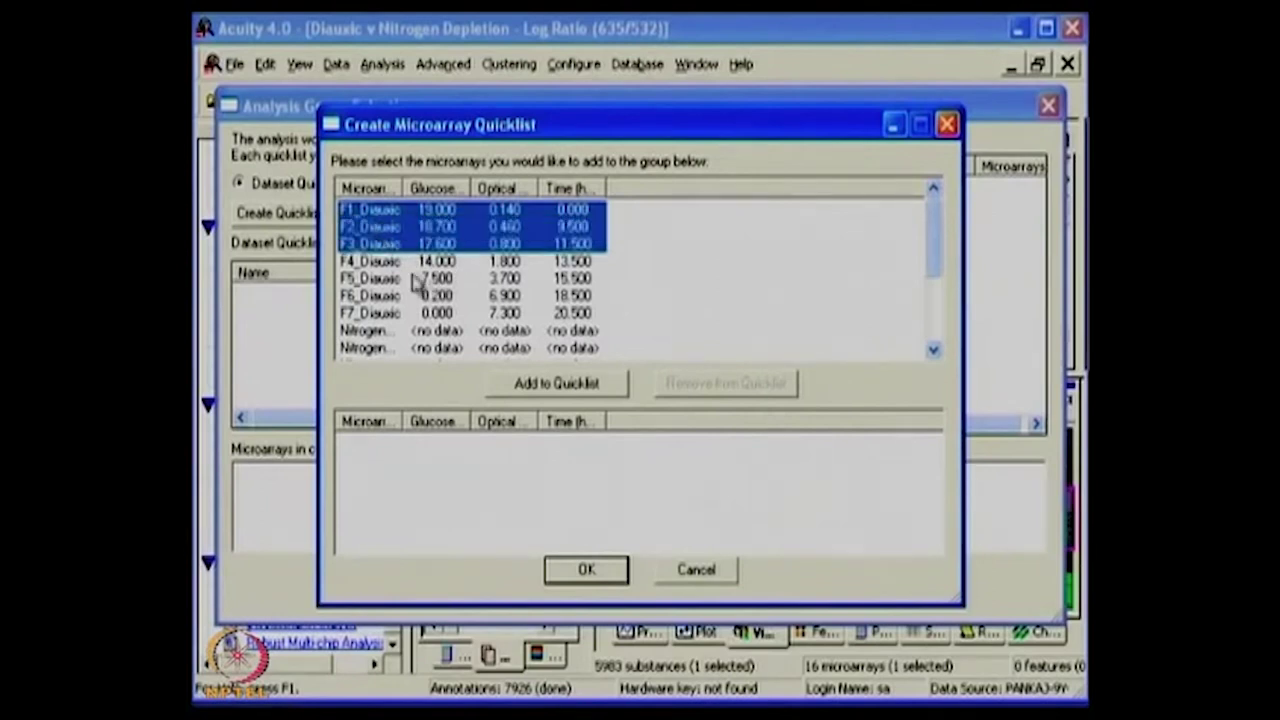
ctrl+click(396, 246)
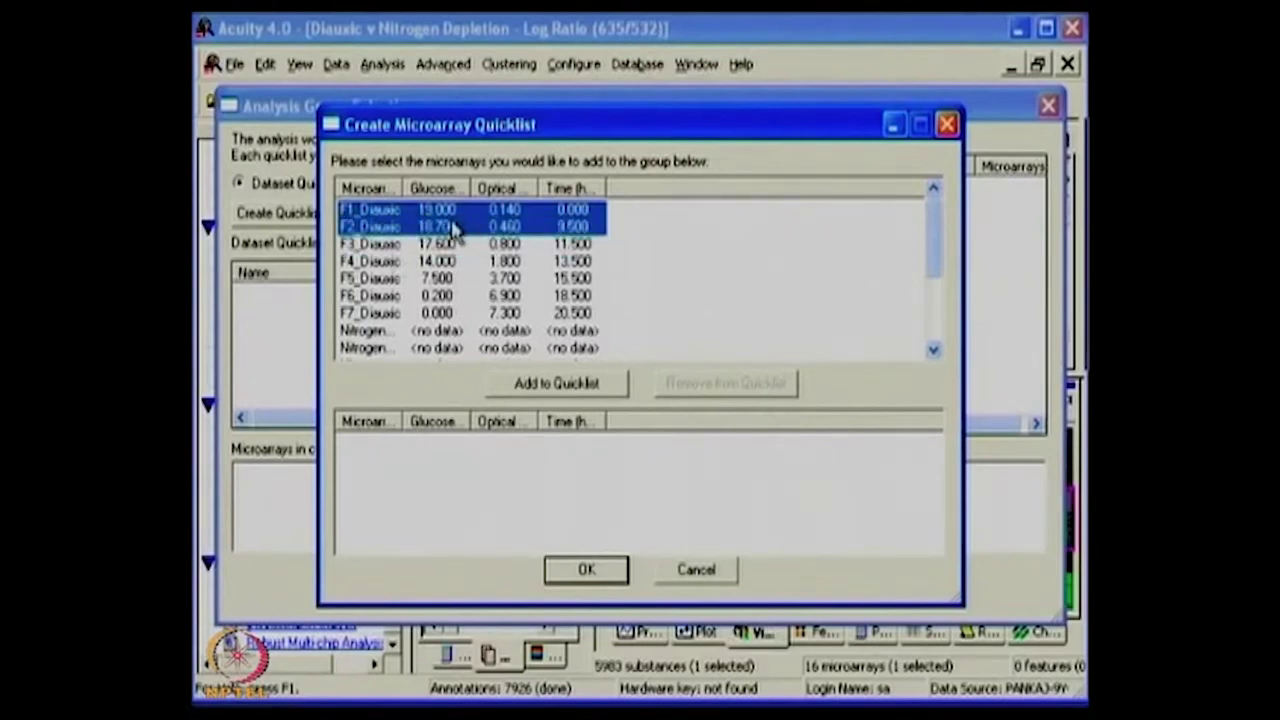
ctrl+click(380, 250)
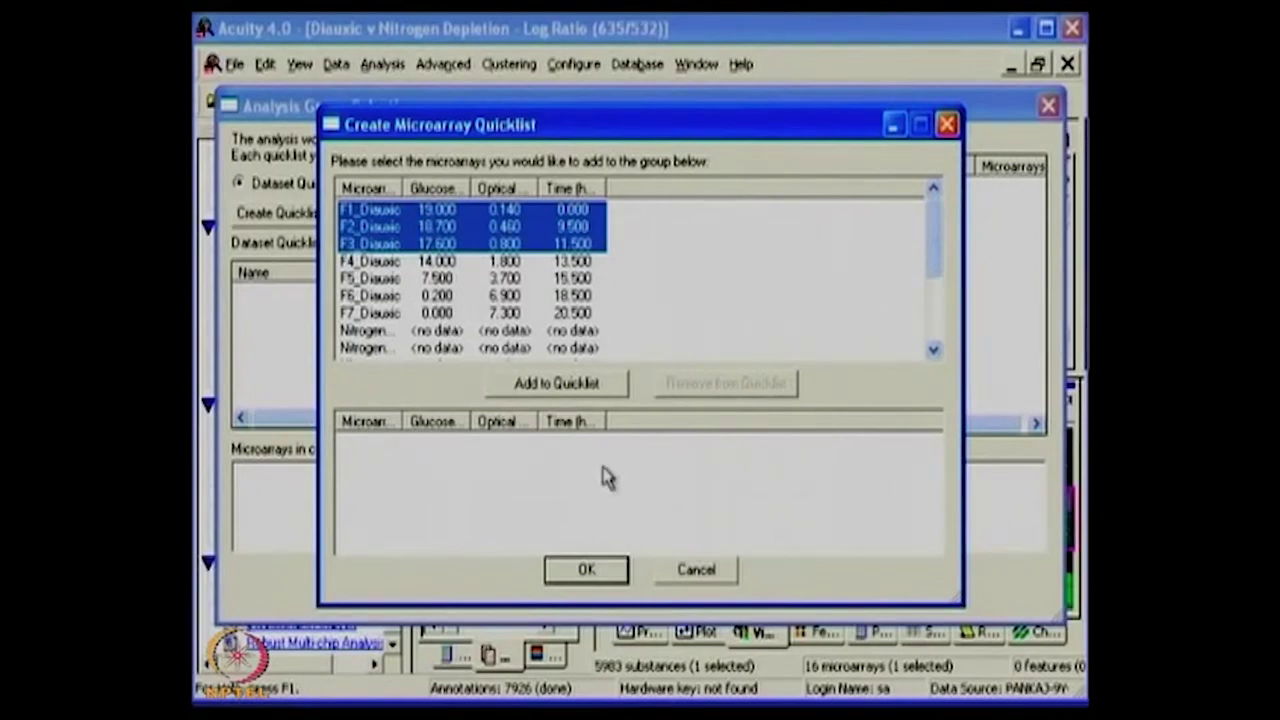
click(587, 570)
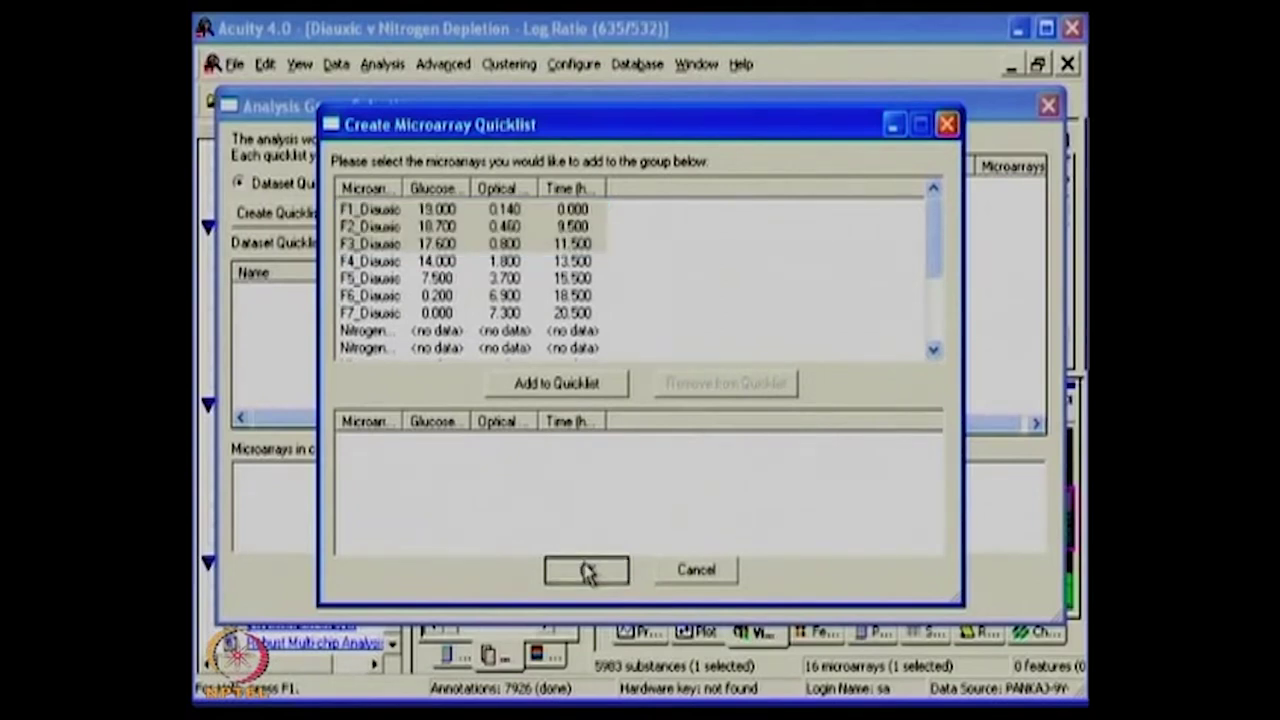
click(532, 390)
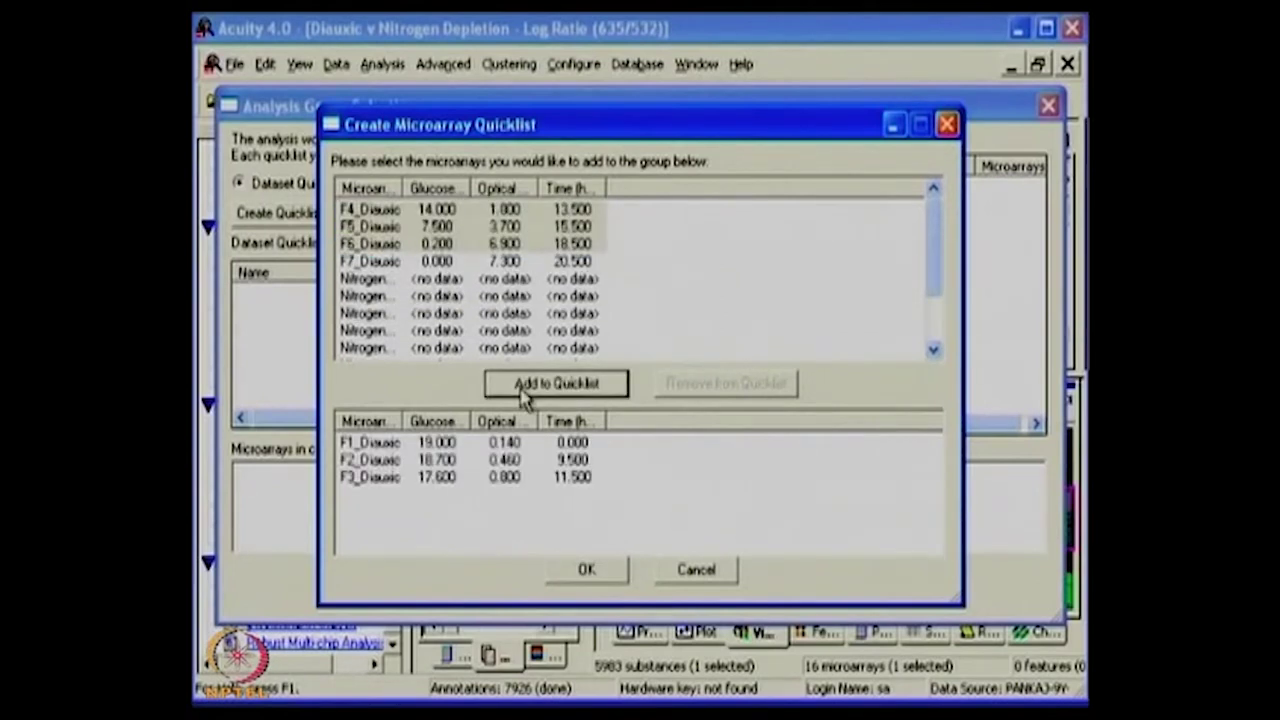
click(601, 570)
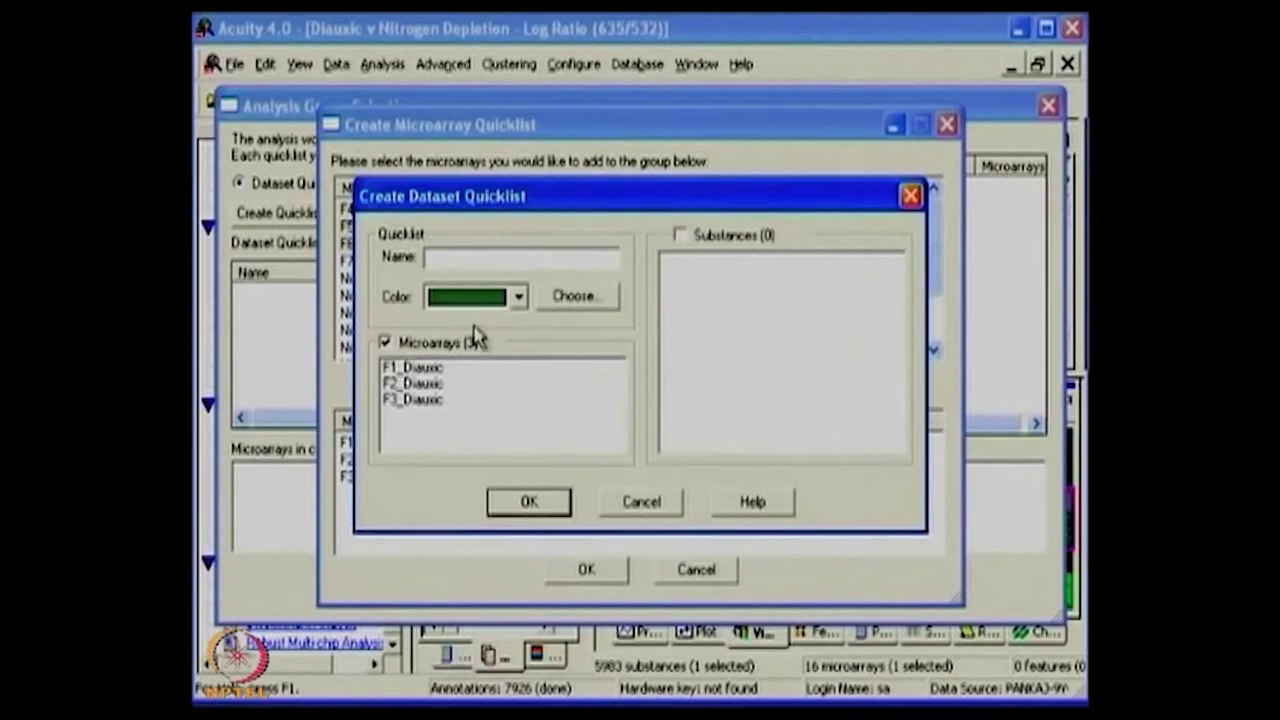
text(H)
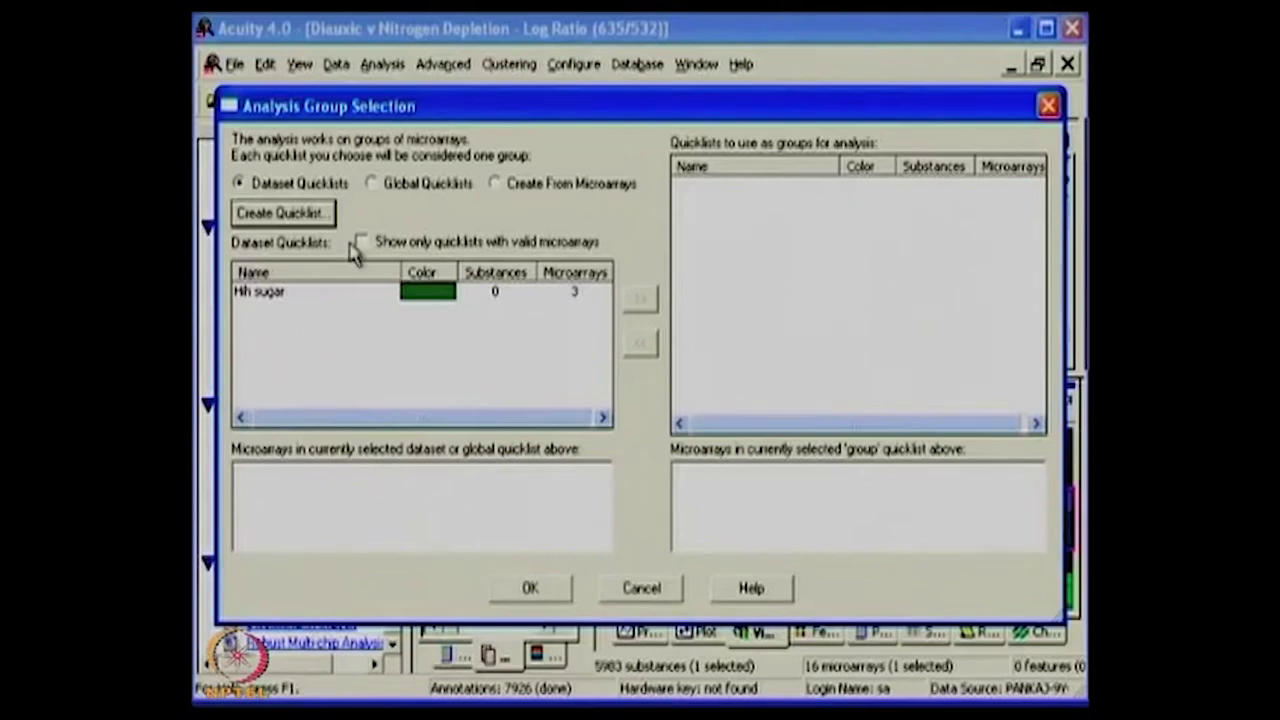
Create a second dataset quicklist named Low sugar containing the F6_Diauxic and F7_Diauxic microarrays
click(292, 215)
click(390, 313)
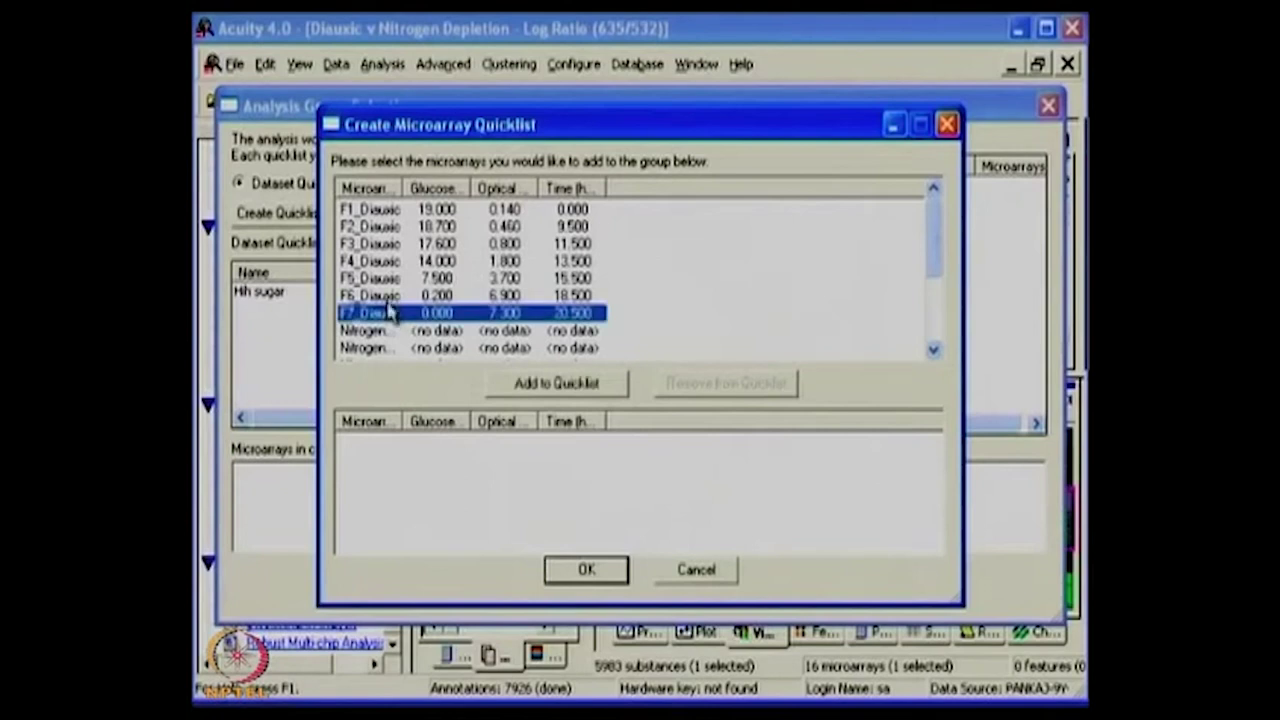
shift+click(388, 297)
click(594, 389)
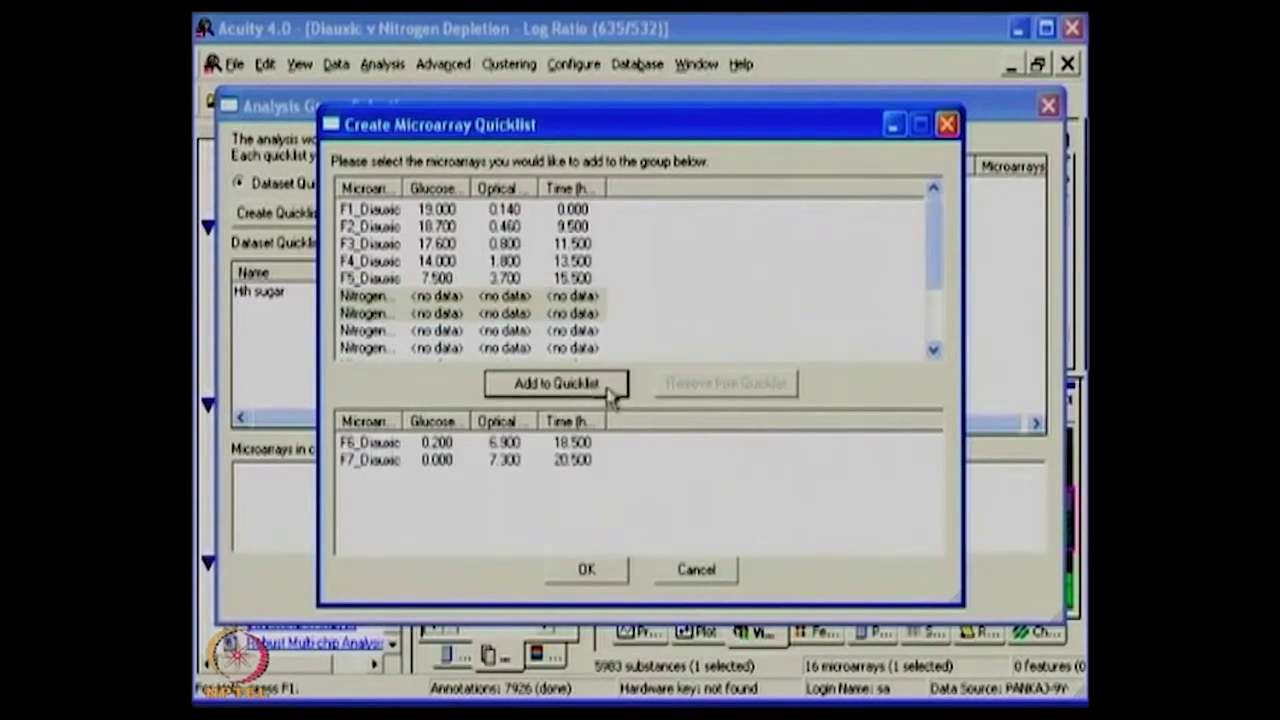
click(615, 573)
text(Low sugar)
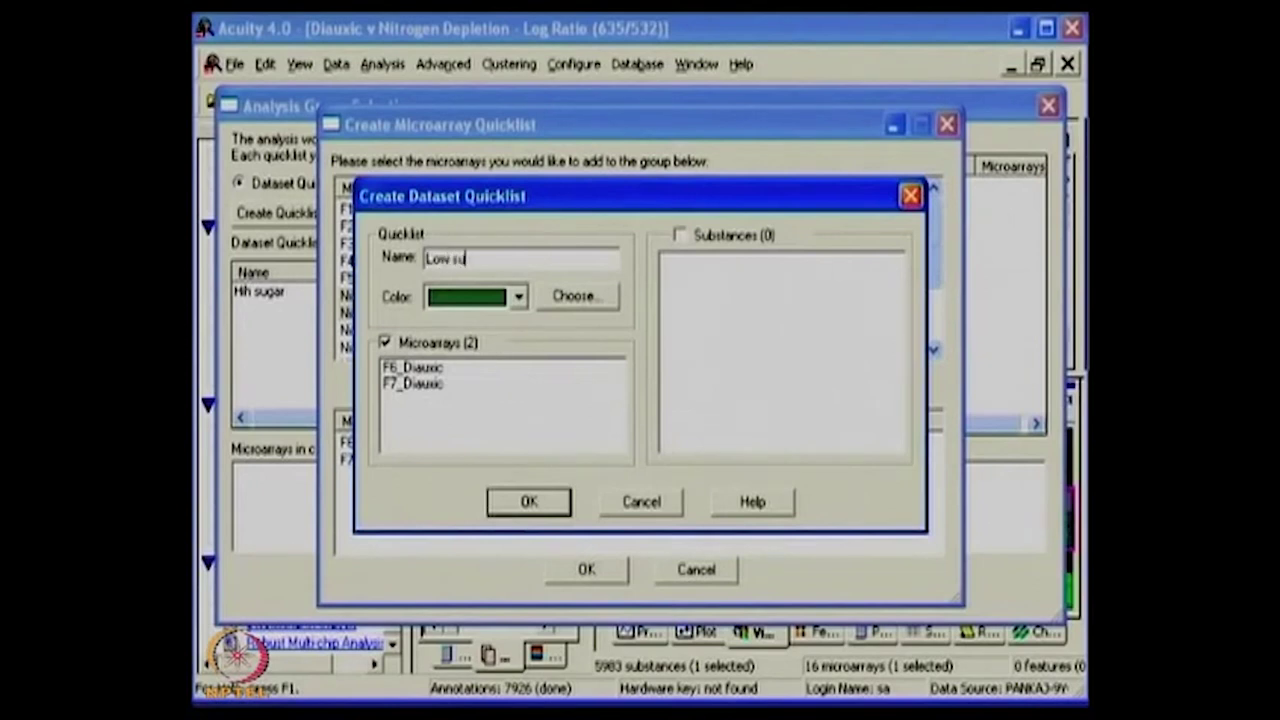
click(530, 503)
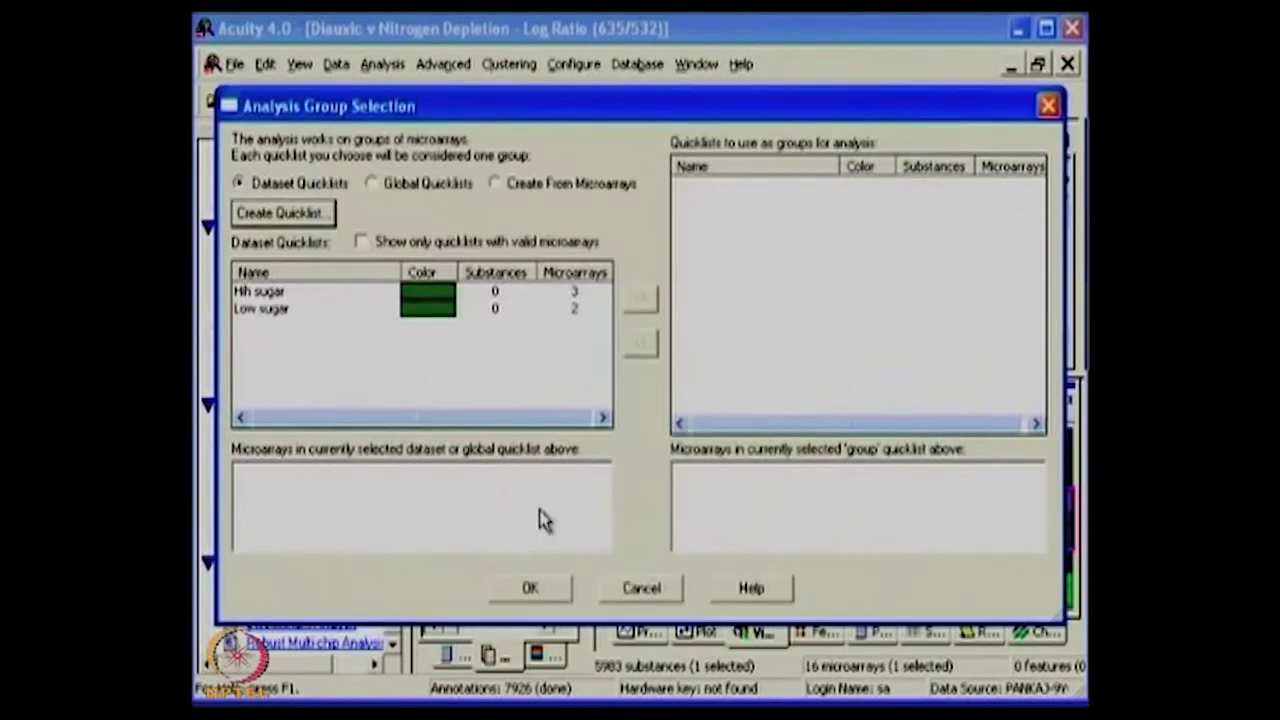
Use the Hih sugar and Low sugar quicklists as the analysis groups and run the significance test
click(255, 310)
ctrl+click(265, 291)
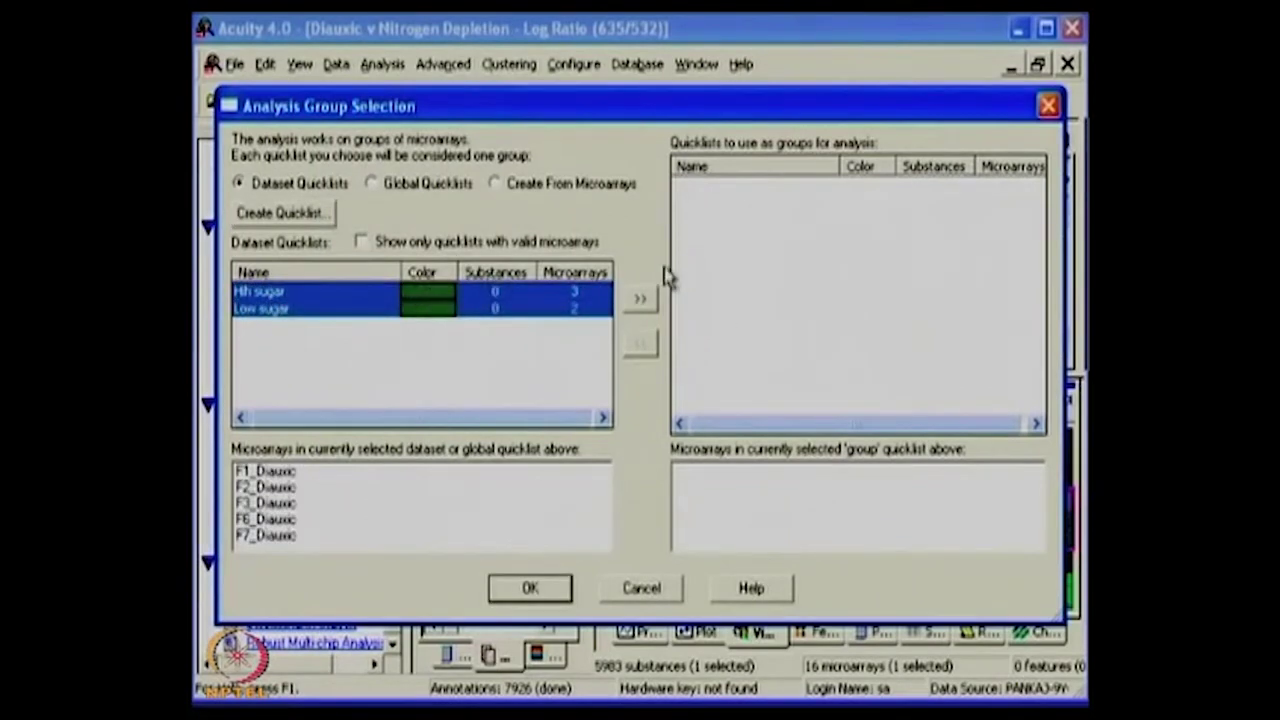
click(645, 298)
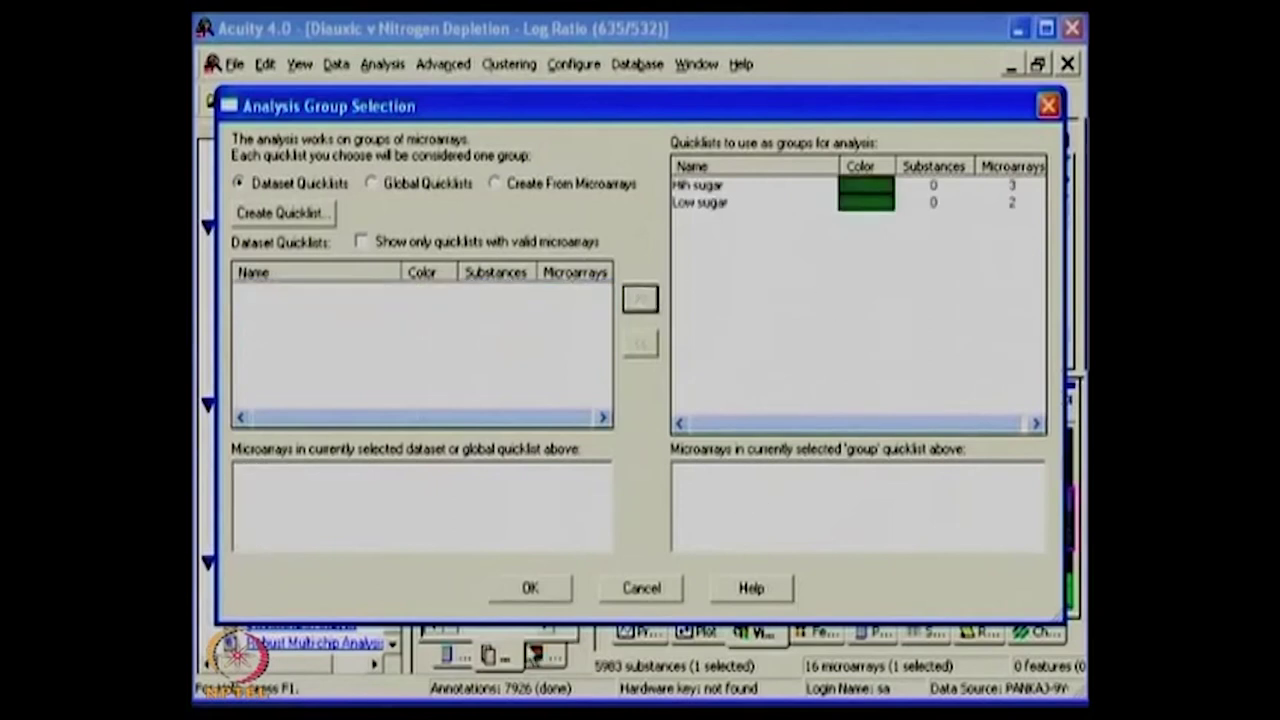
click(527, 592)
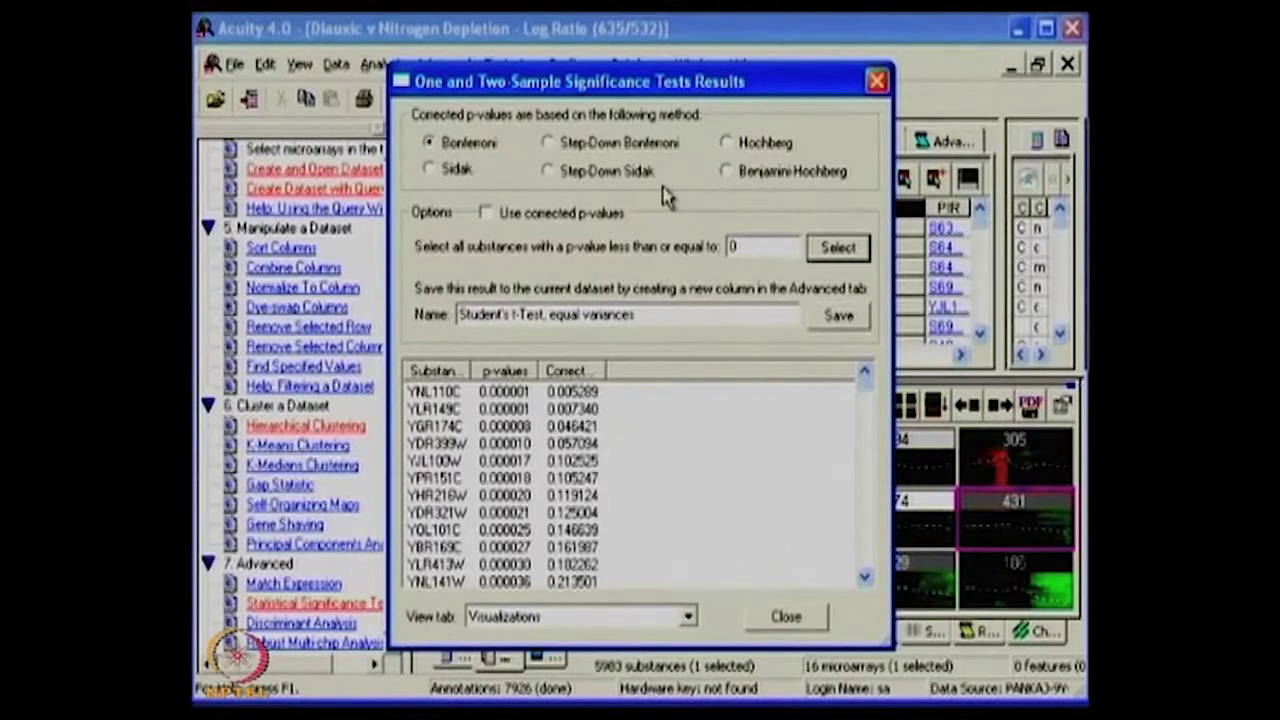
Compare the corrected p-values under the Step-Down Bonferroni, Bonferroni and Benjamini-Hochberg methods, and close the test results
click(549, 145)
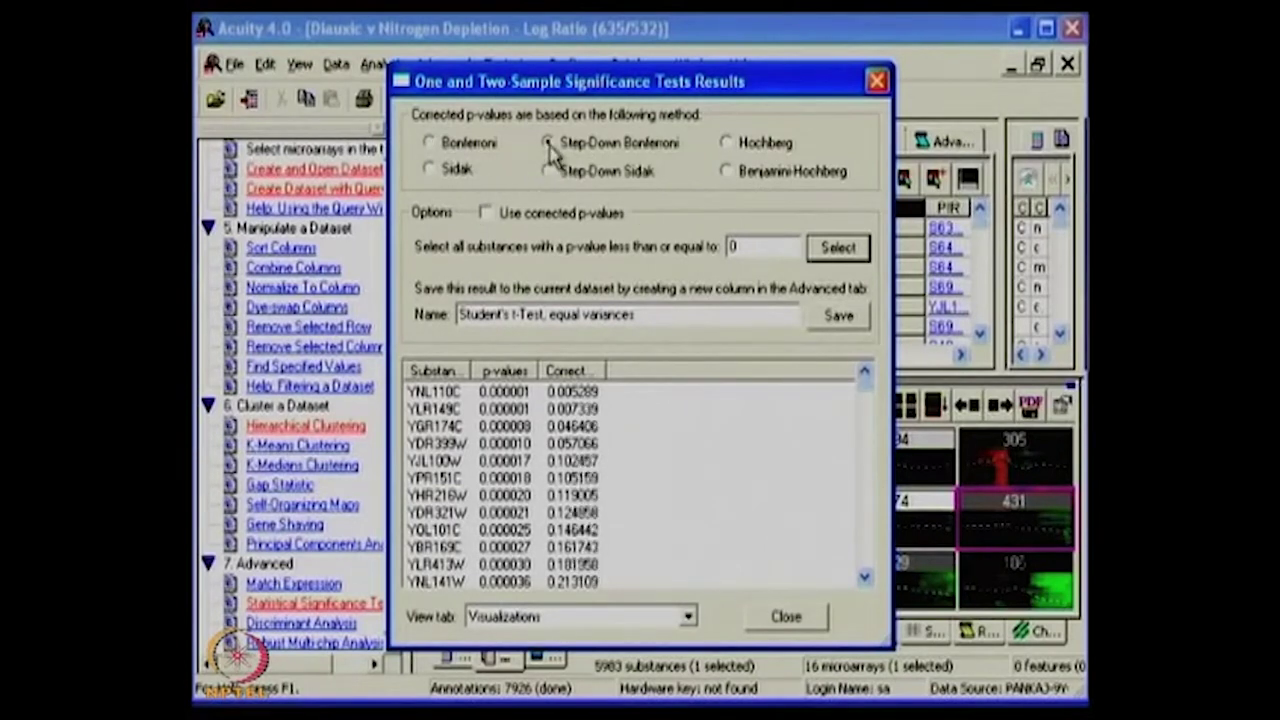
click(430, 144)
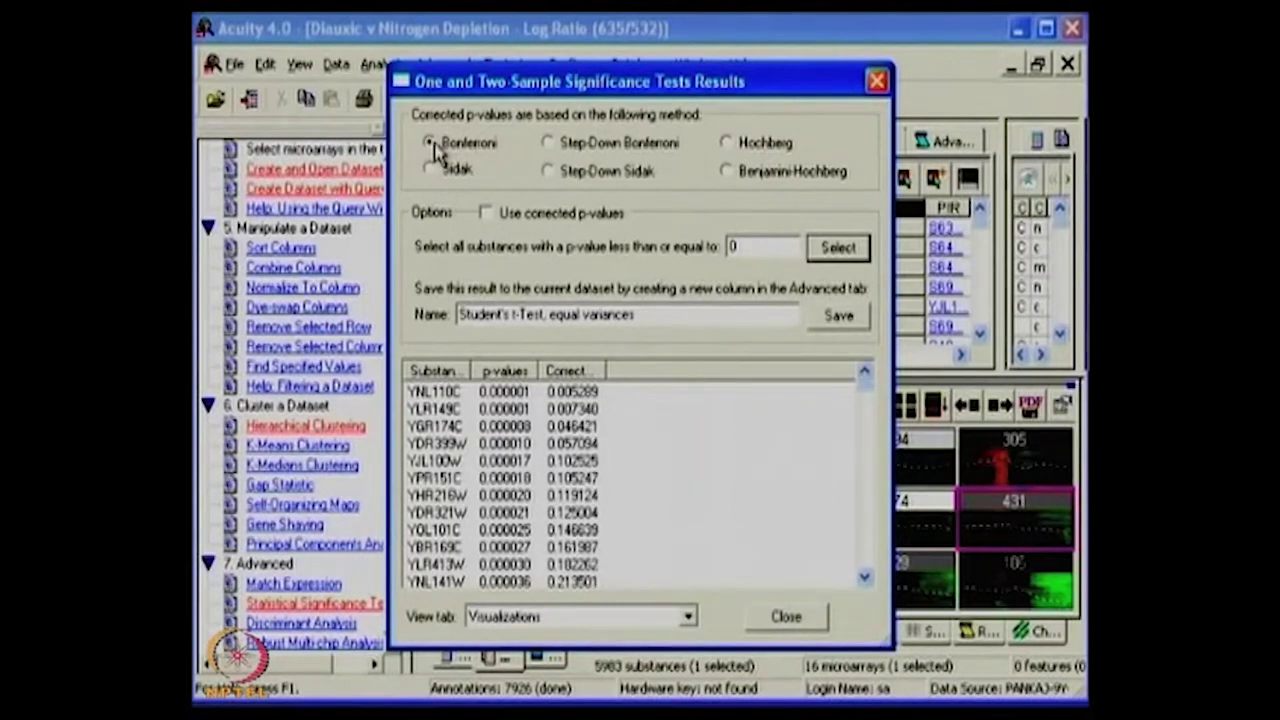
click(766, 177)
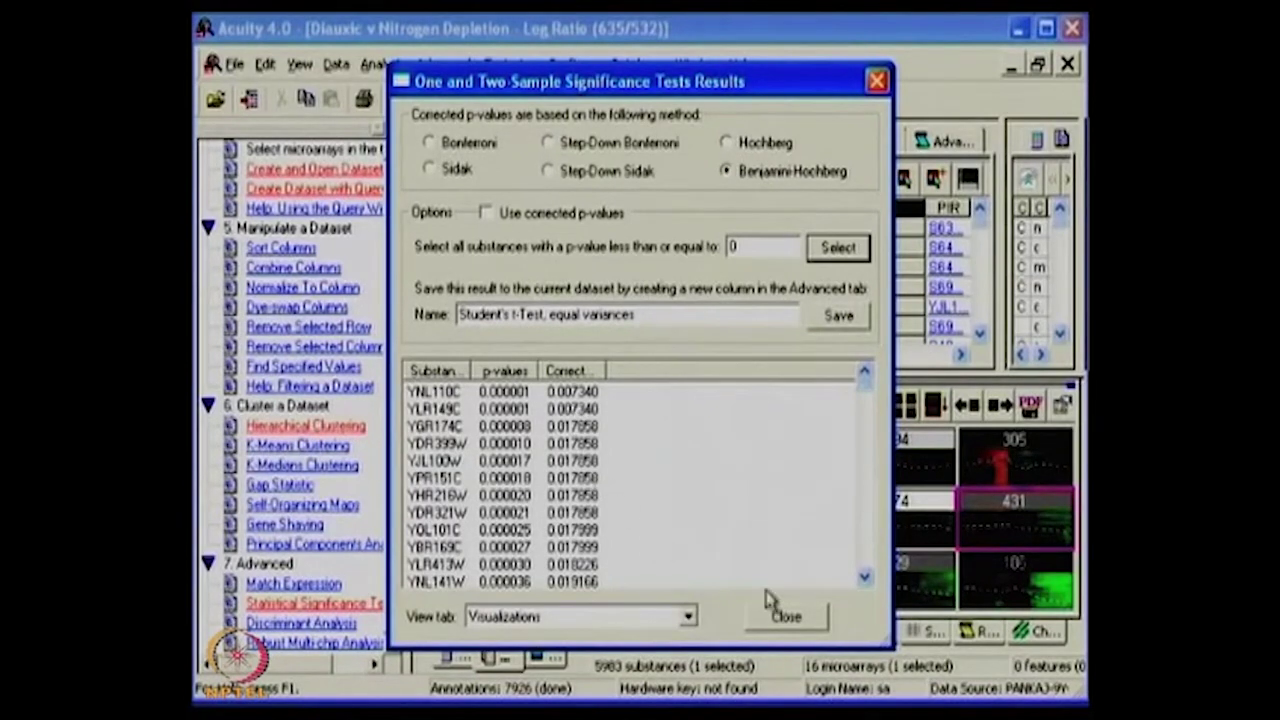
click(786, 616)
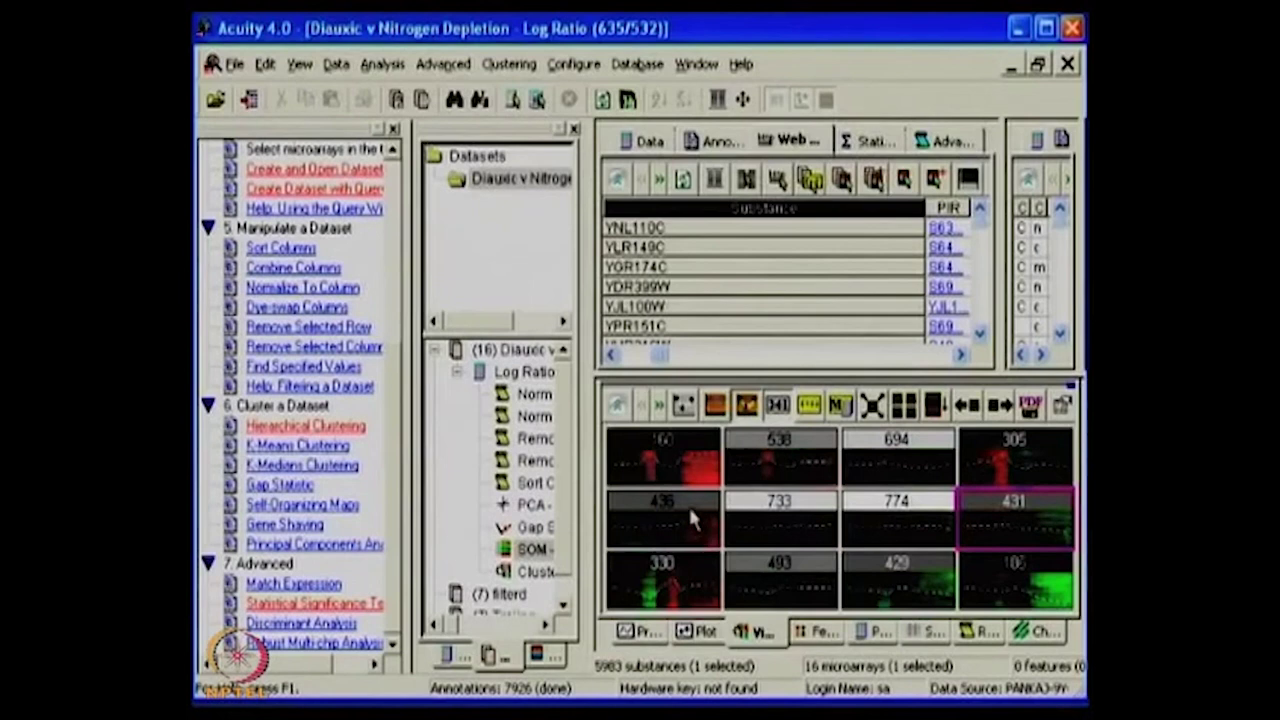